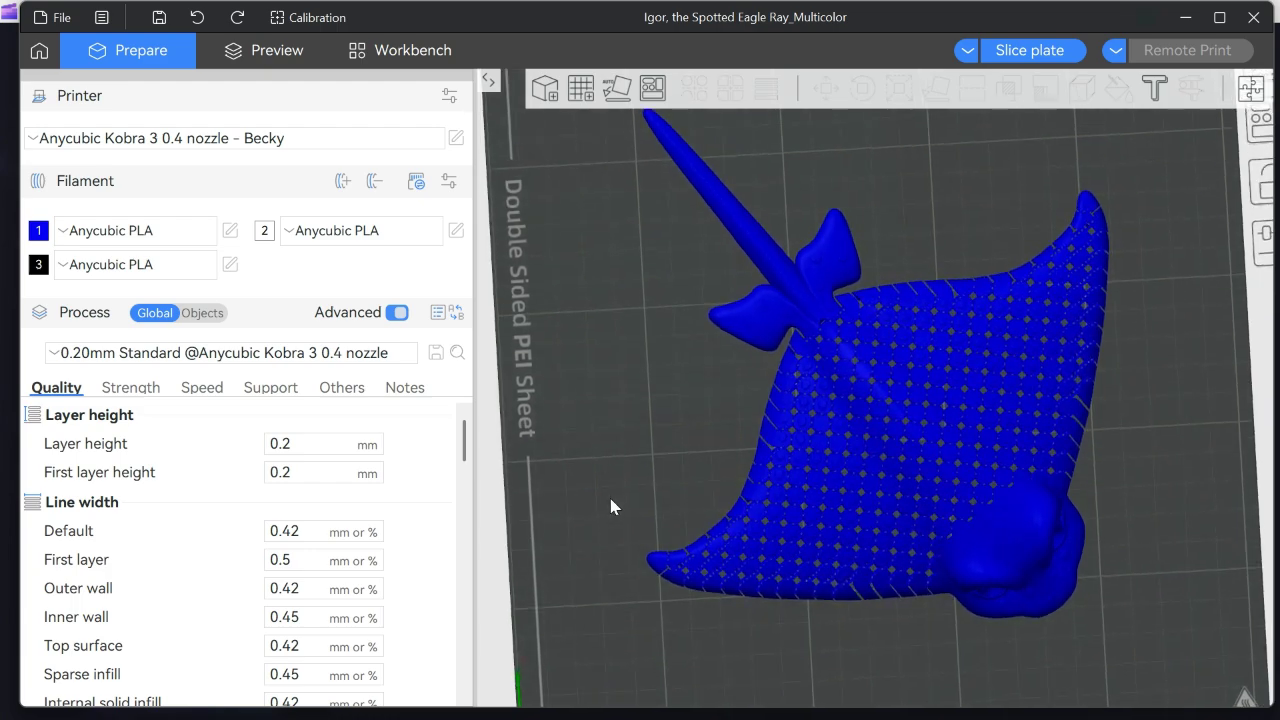
Switch from global to per-object settings and review the parts listed under Spotted_Eagle_Ray_Multicolor
key(1)
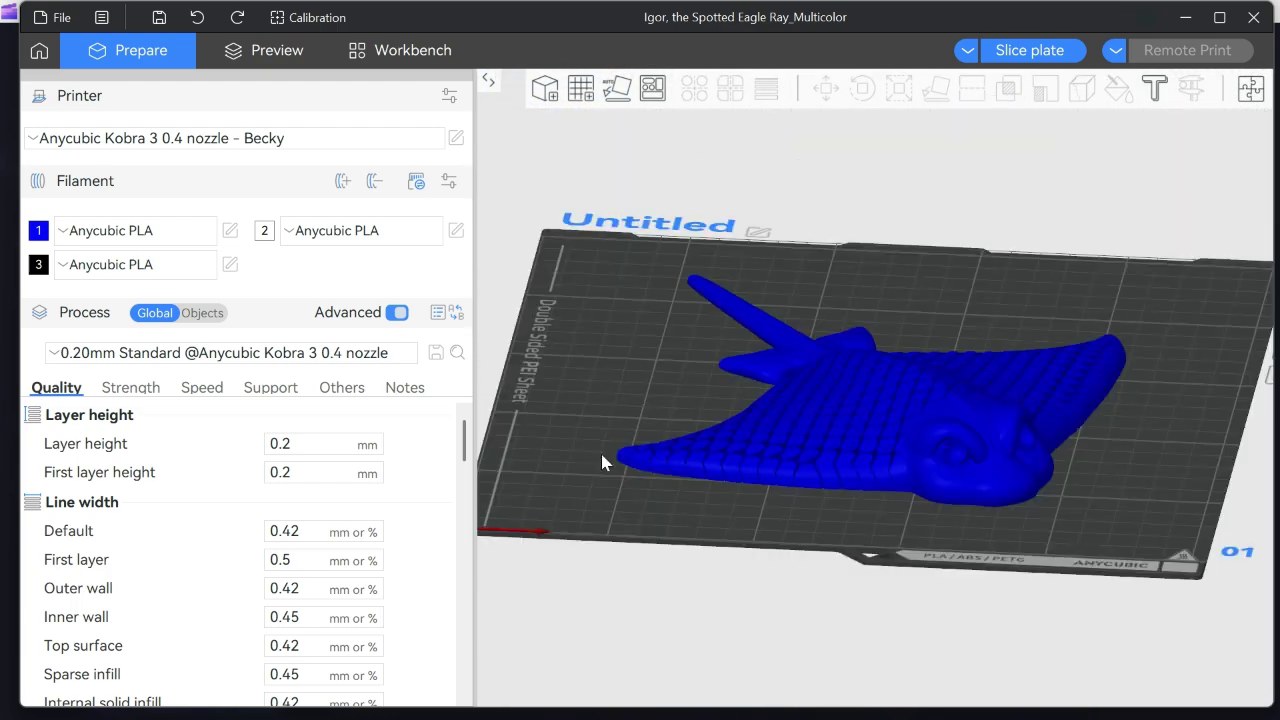
drag(609, 519, 606, 524)
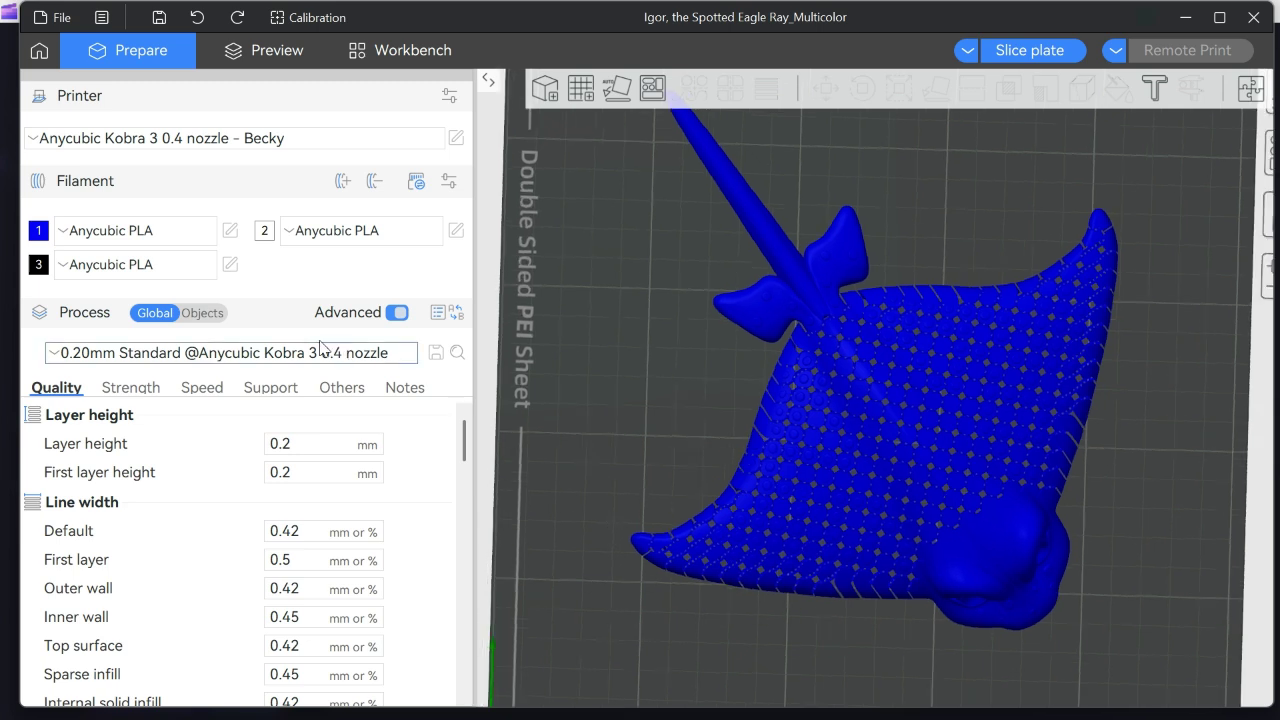
click(202, 314)
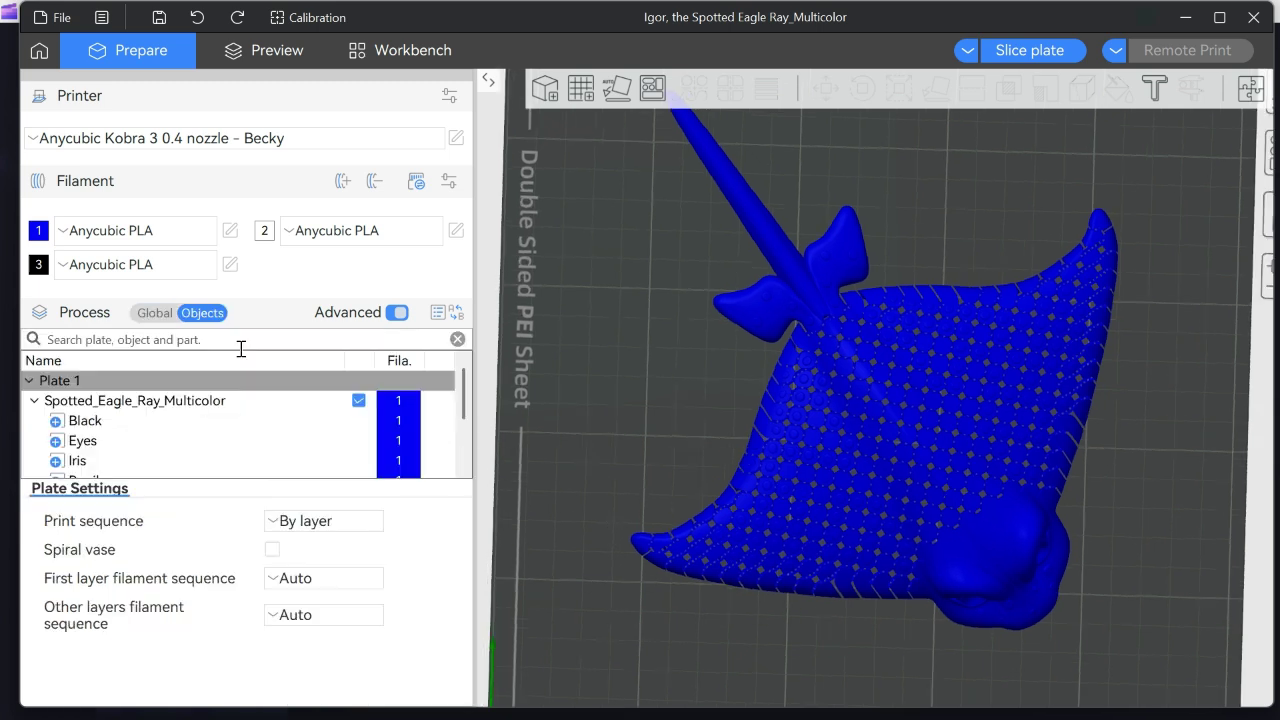
scroll(152, 447, down, 1)
scroll(152, 449, down, 1)
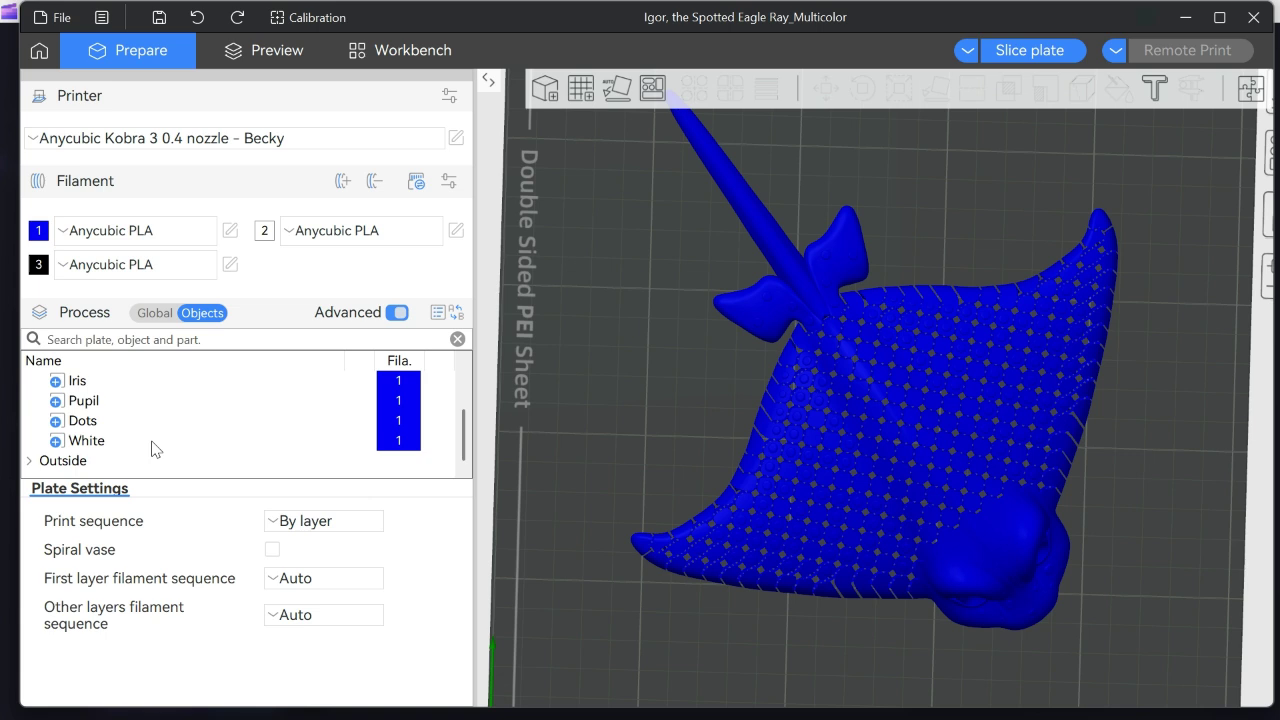
scroll(152, 449, up, 2)
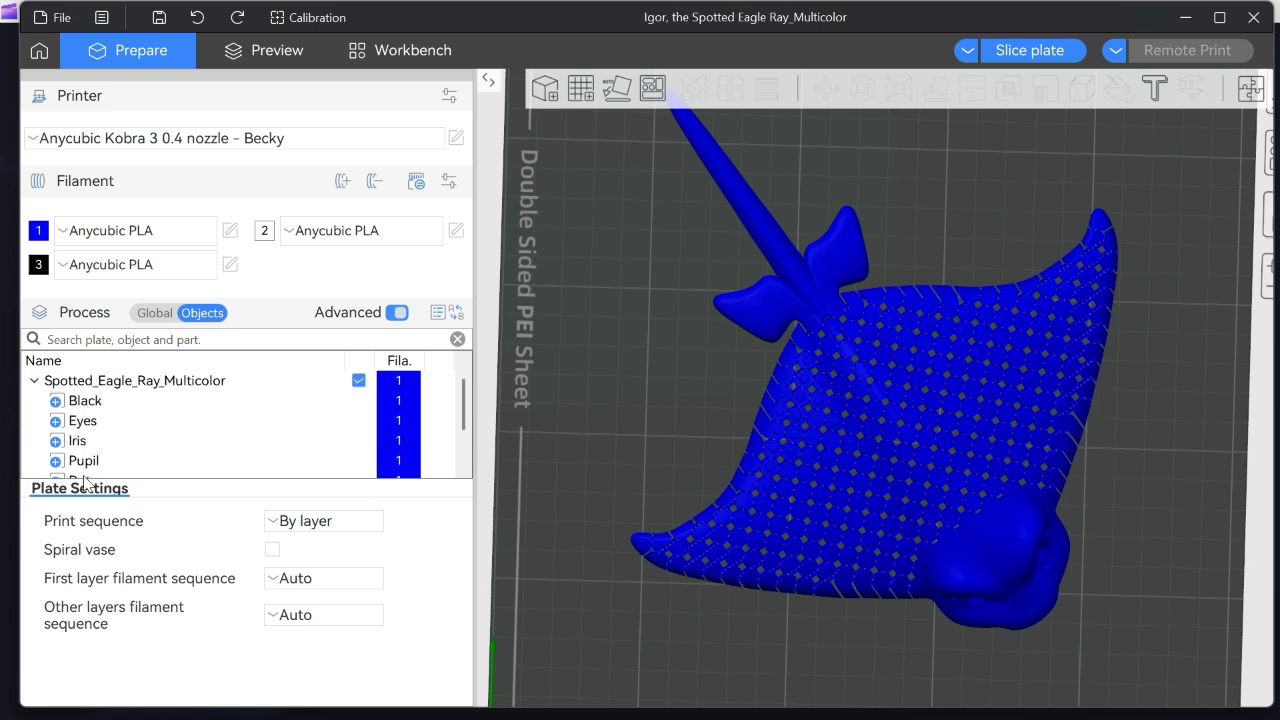
scroll(103, 457, down, 2)
scroll(107, 459, up, 2)
Change the filament of the ray's Black part to the black filament 3
drag(611, 369, 599, 312)
scroll(605, 330, up, 5)
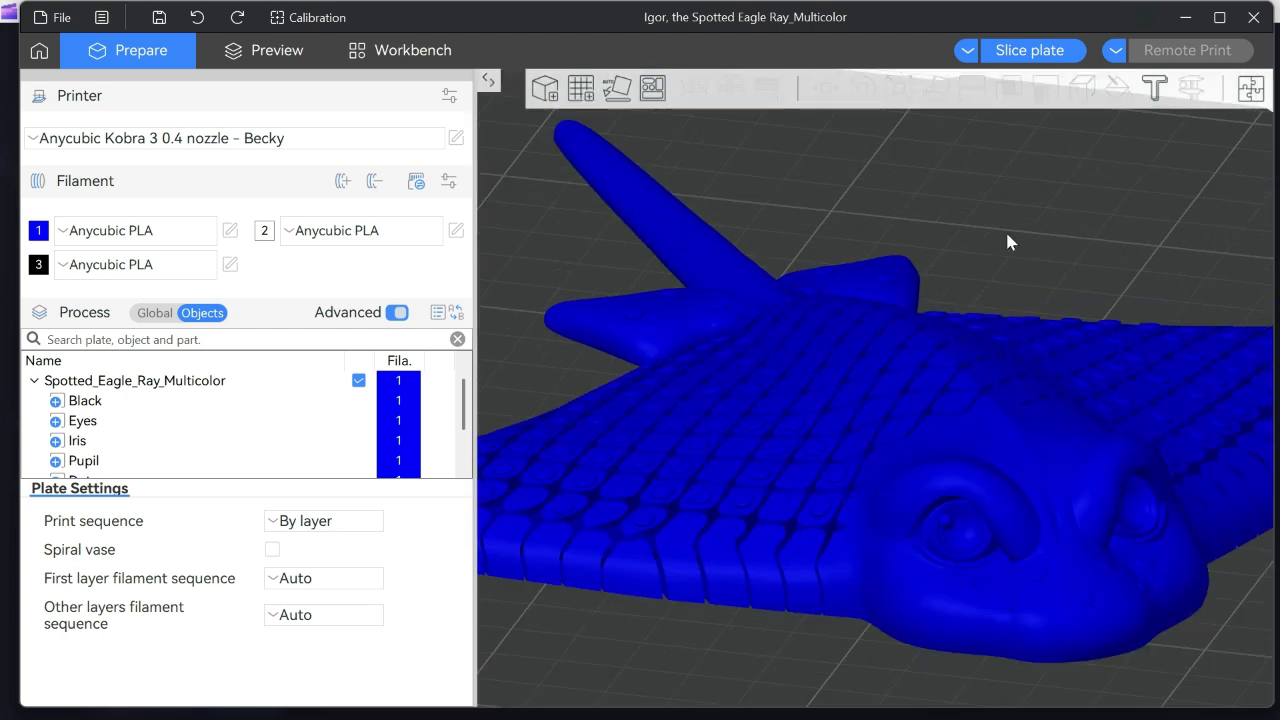
drag(1007, 240, 988, 273)
scroll(988, 273, up, 2)
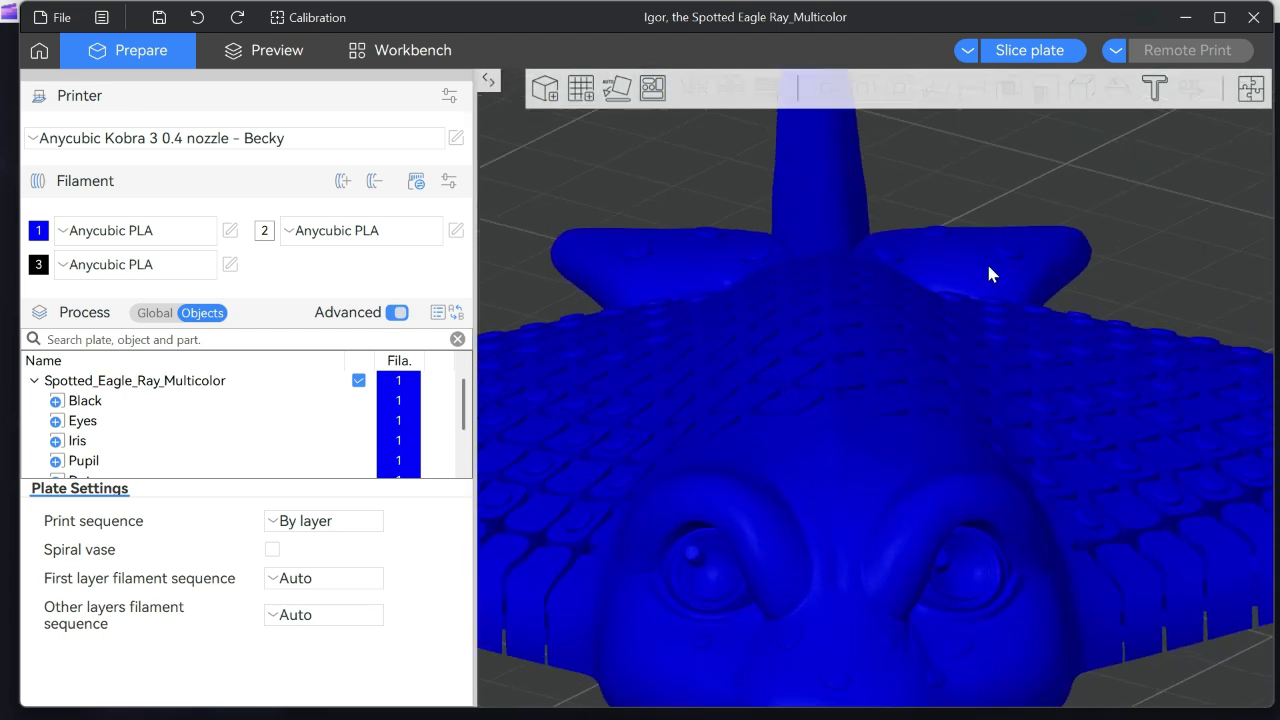
click(91, 403)
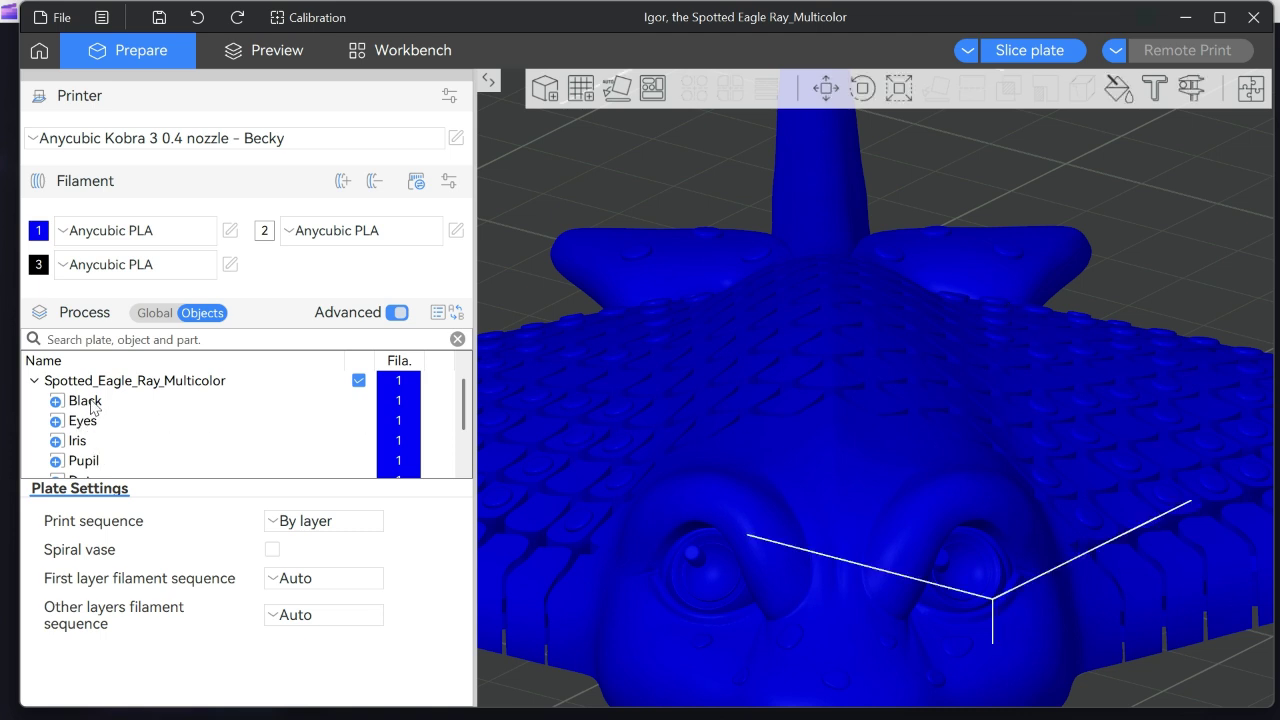
right_click(391, 401)
mouse_move(446, 688)
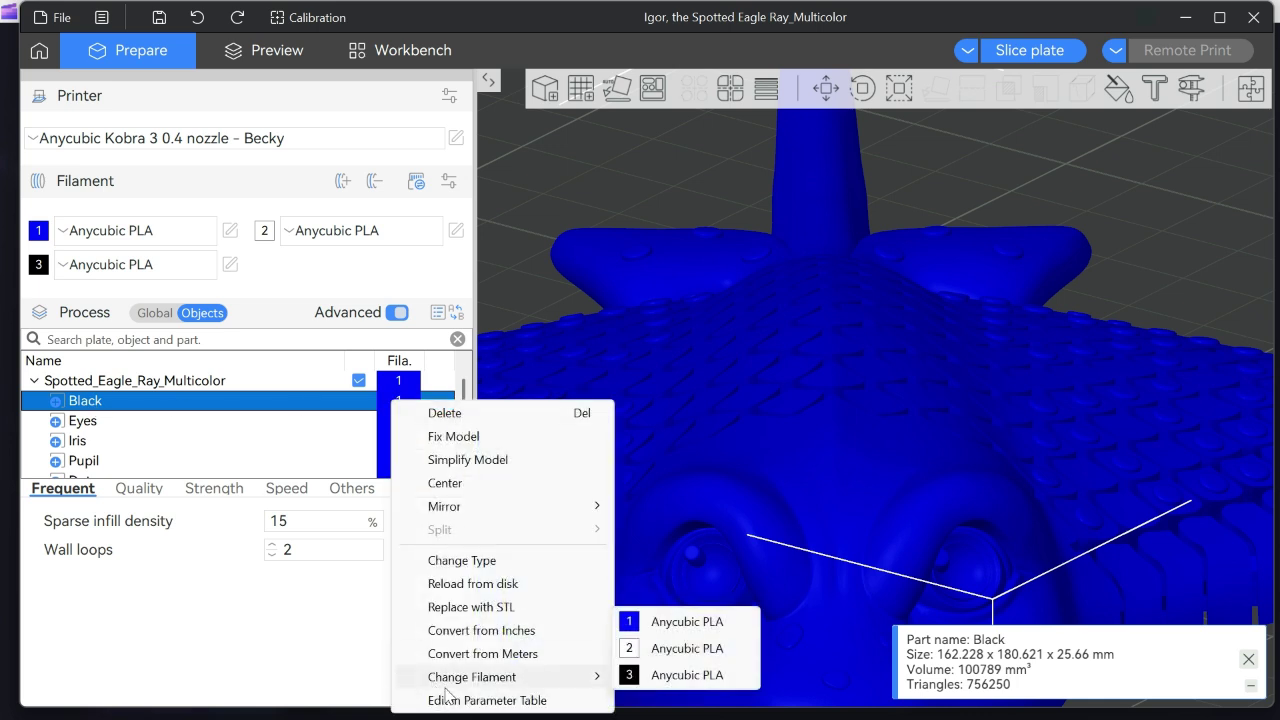
click(630, 676)
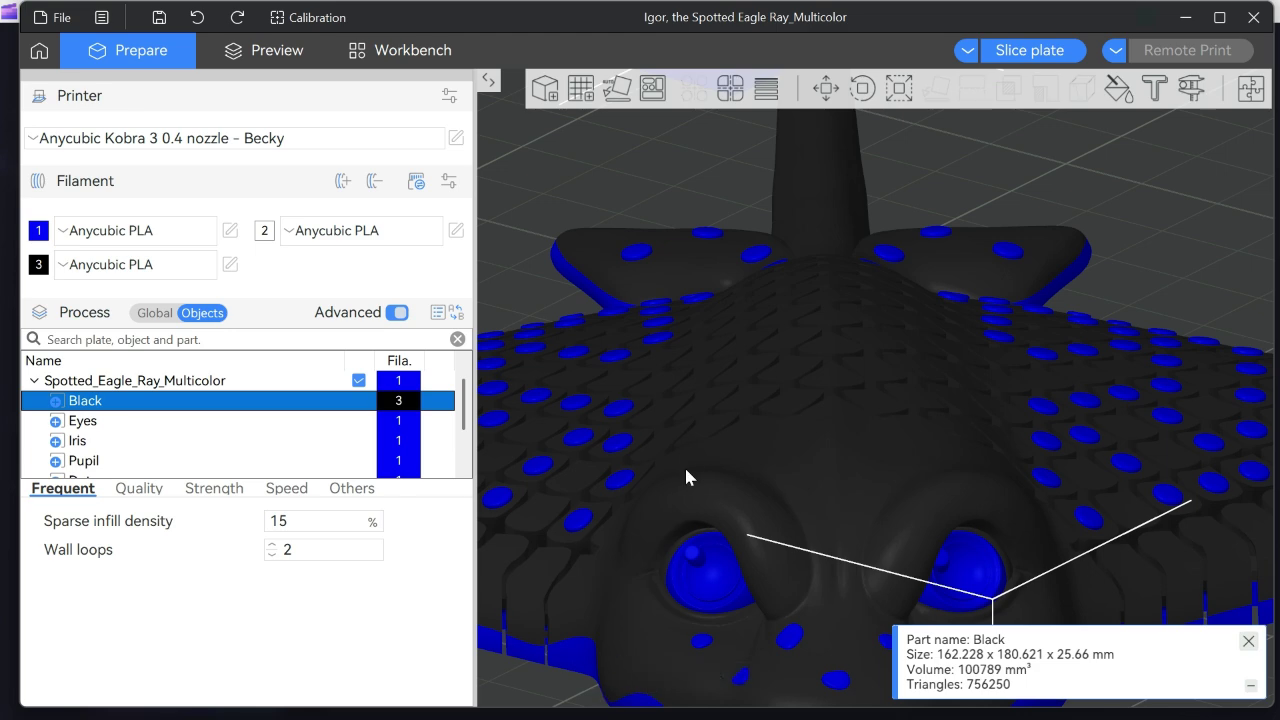
Assign the white filament 2 to the Eyes part of the eagle ray
drag(1094, 239, 1175, 234)
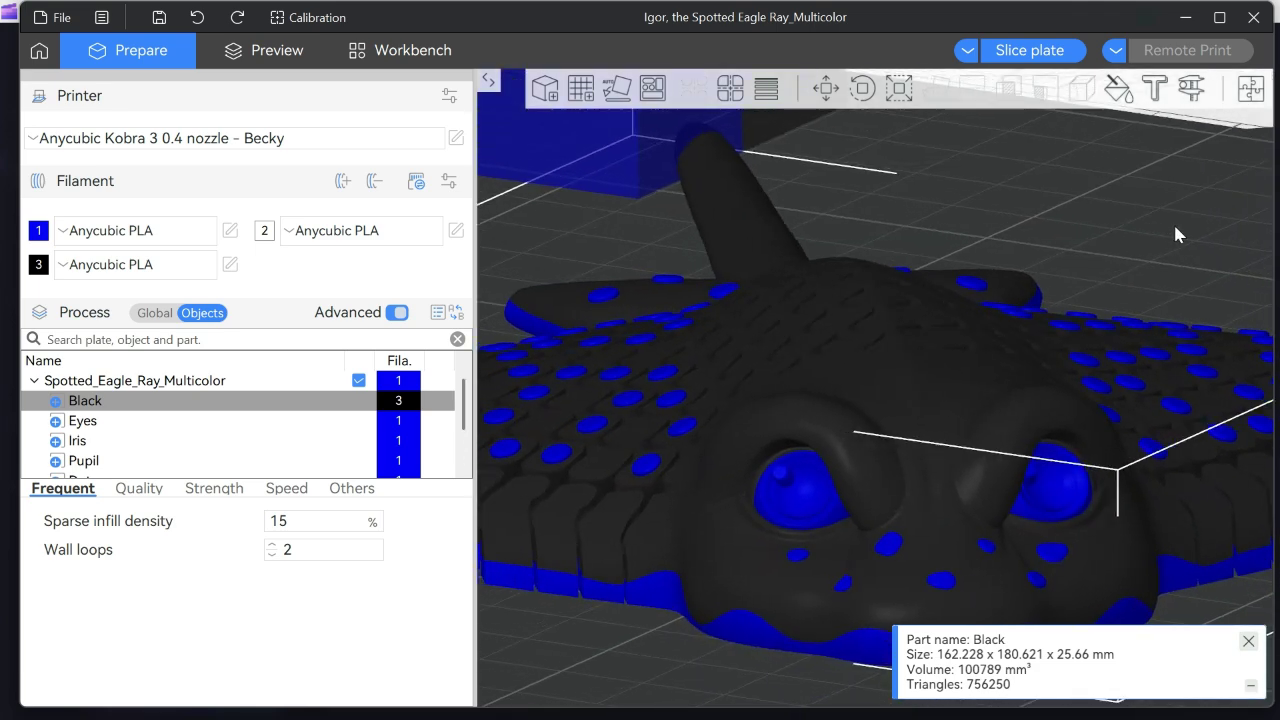
click(80, 422)
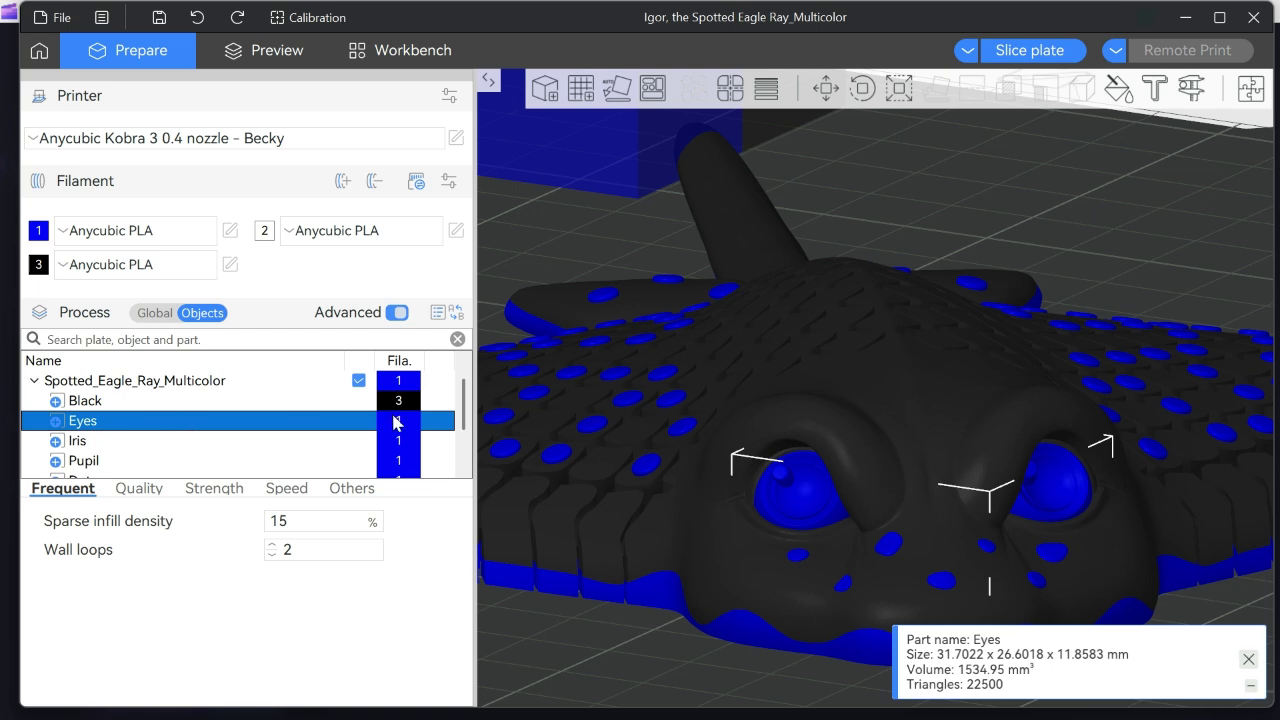
click(397, 422)
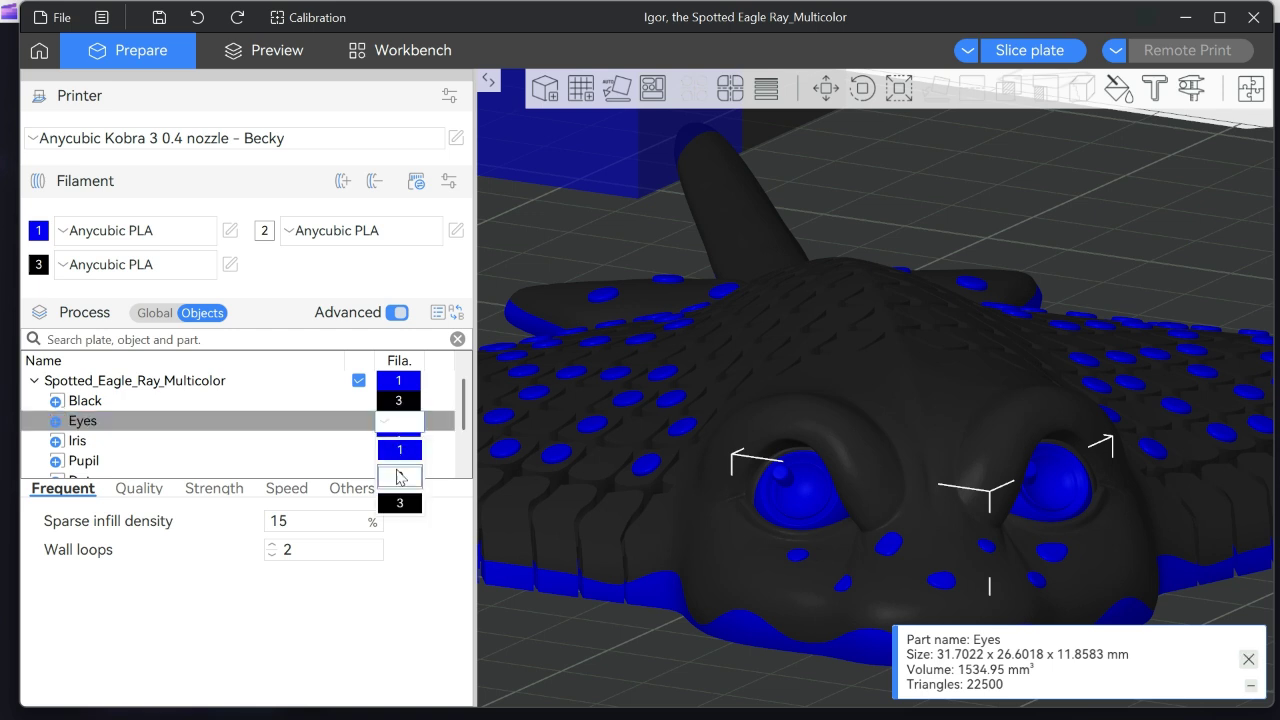
click(403, 490)
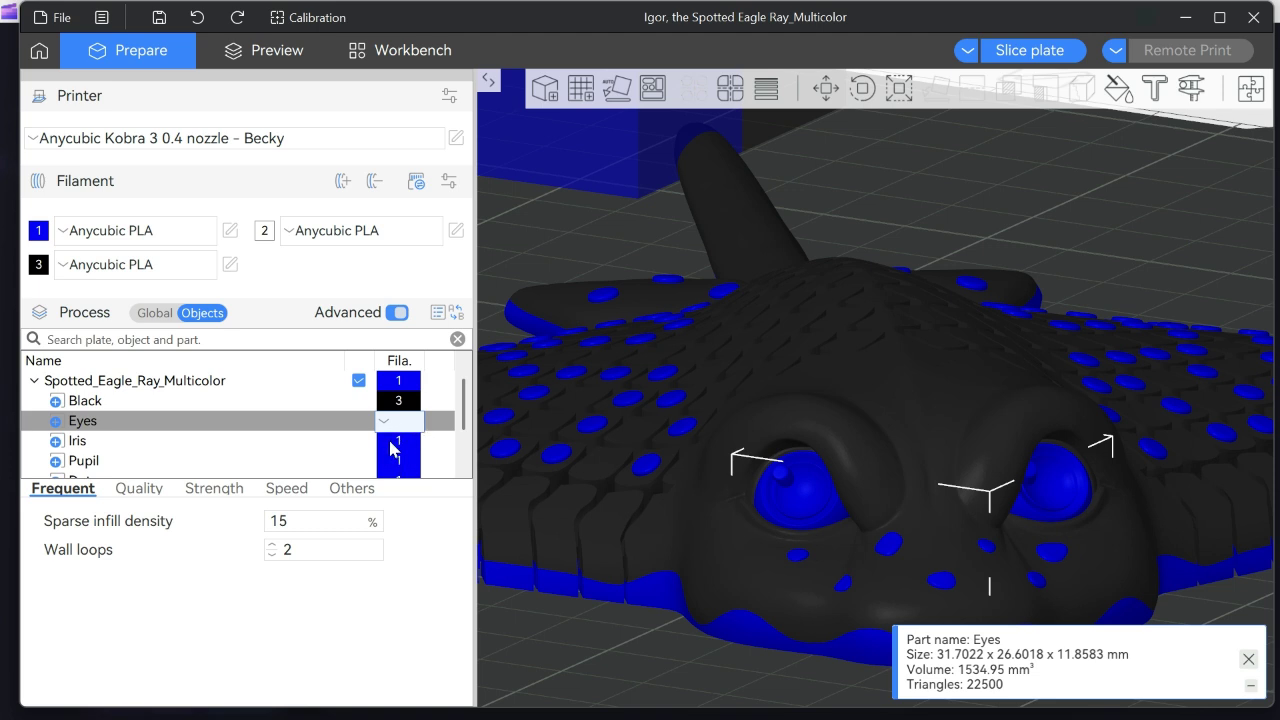
Change the filament of both the Iris and Pupil parts to the black filament 3
right_click(392, 447)
mouse_move(473, 414)
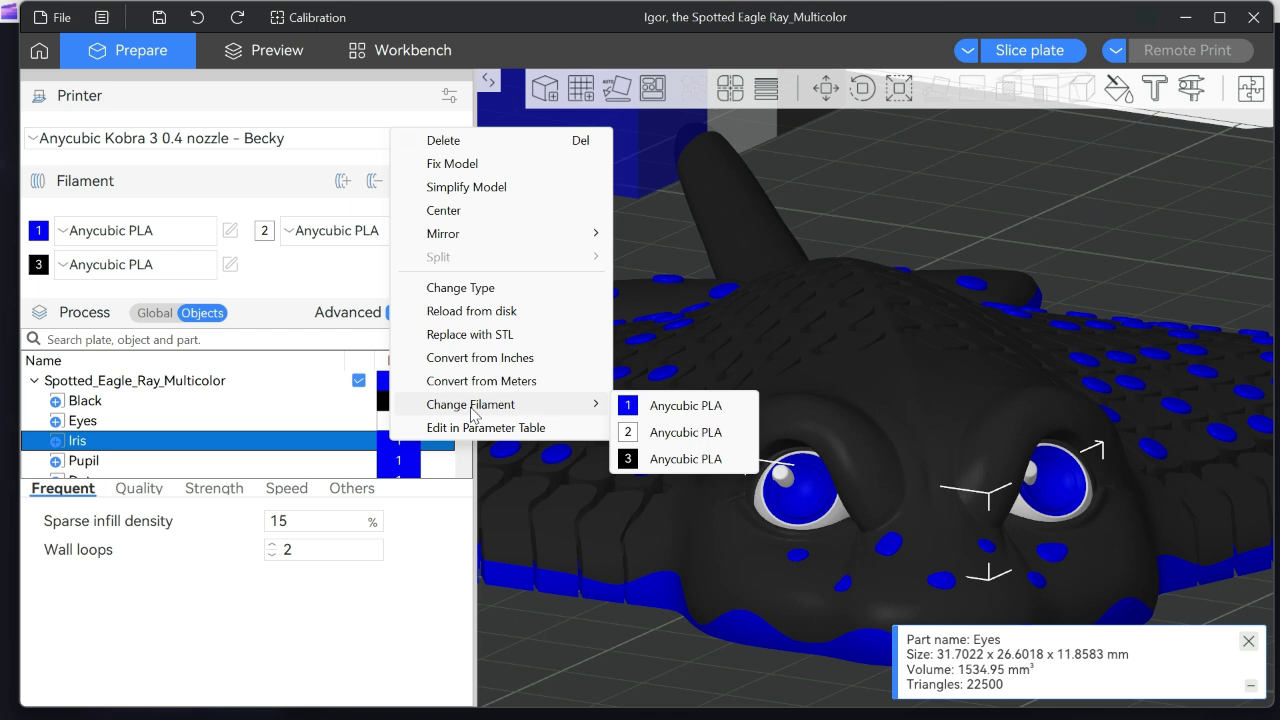
click(660, 459)
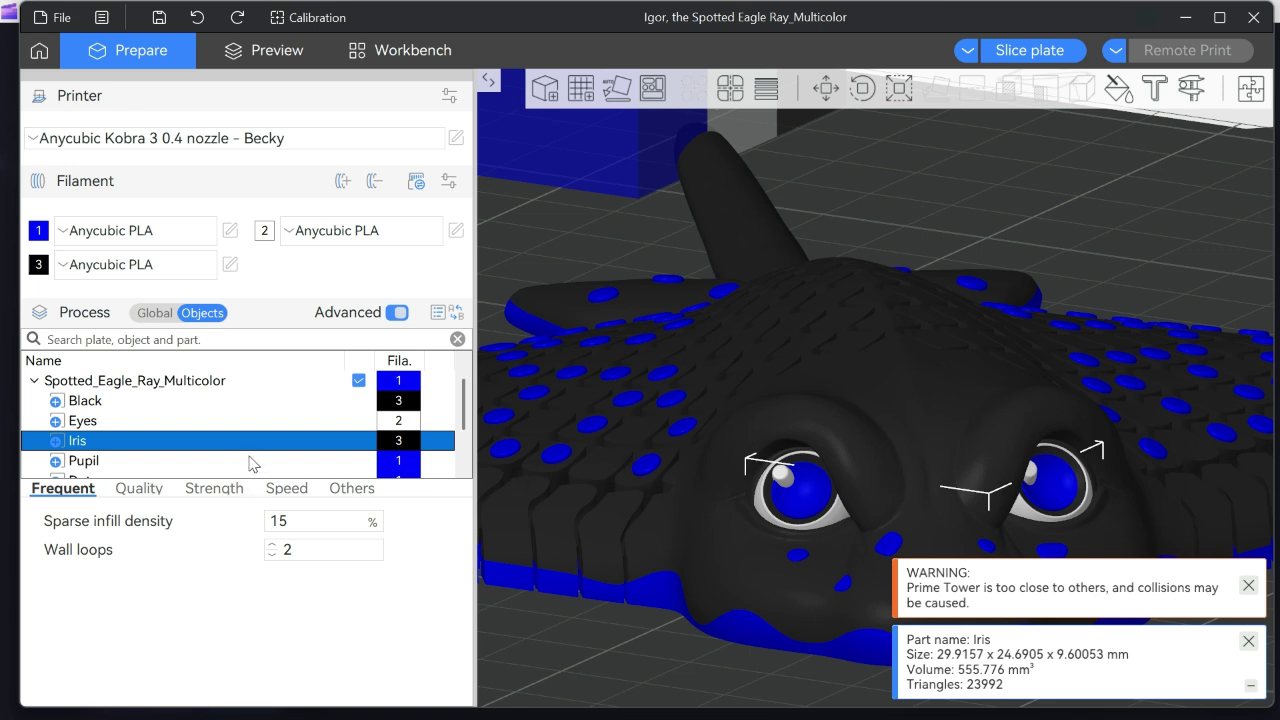
click(250, 463)
right_click(399, 470)
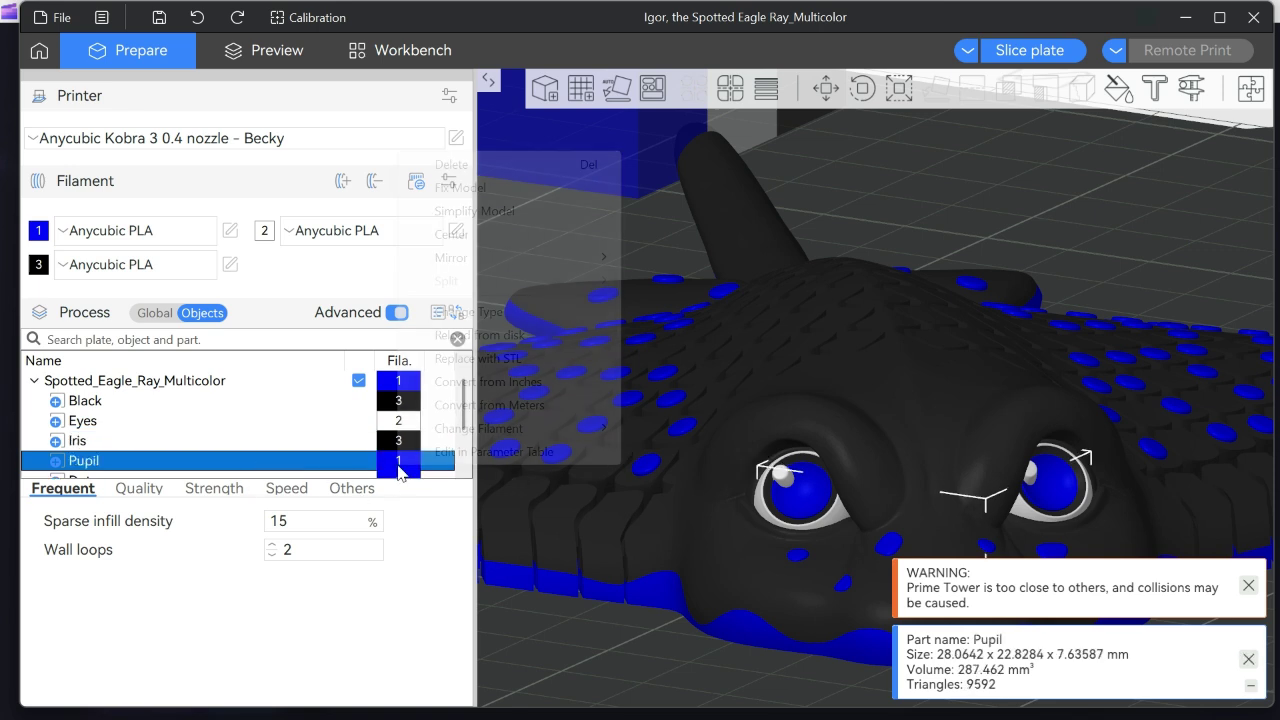
mouse_move(560, 429)
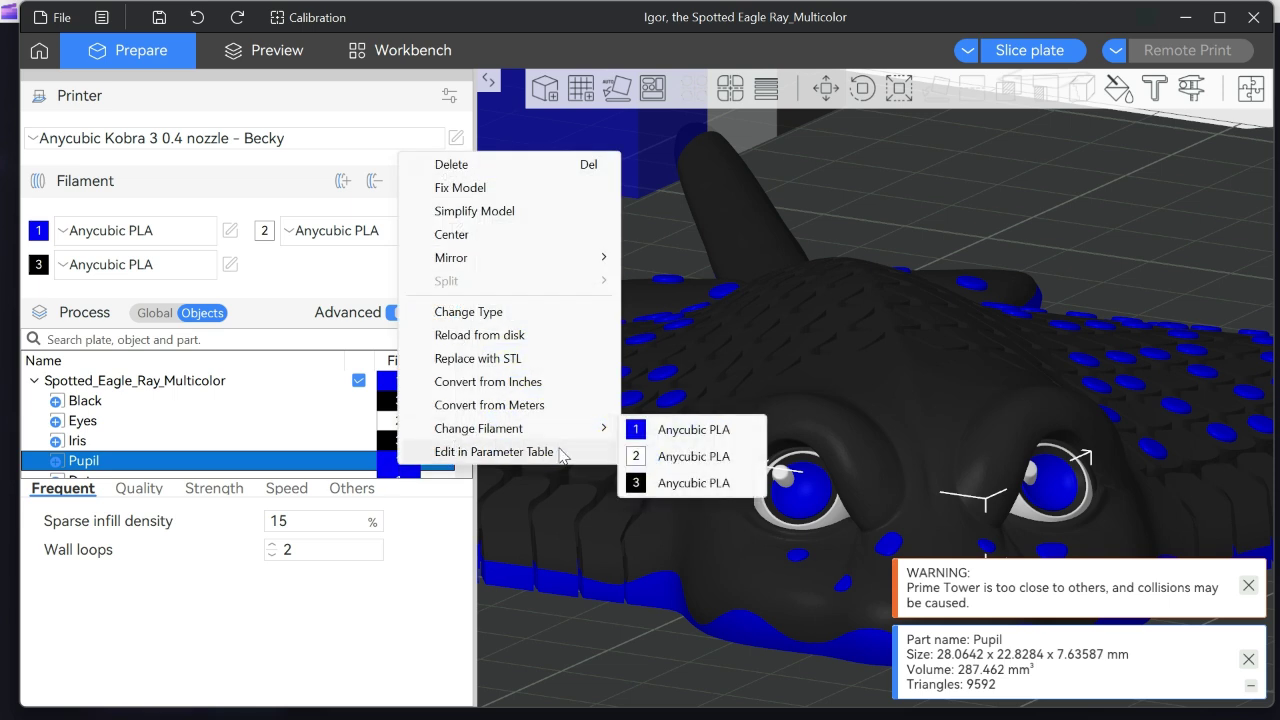
click(656, 484)
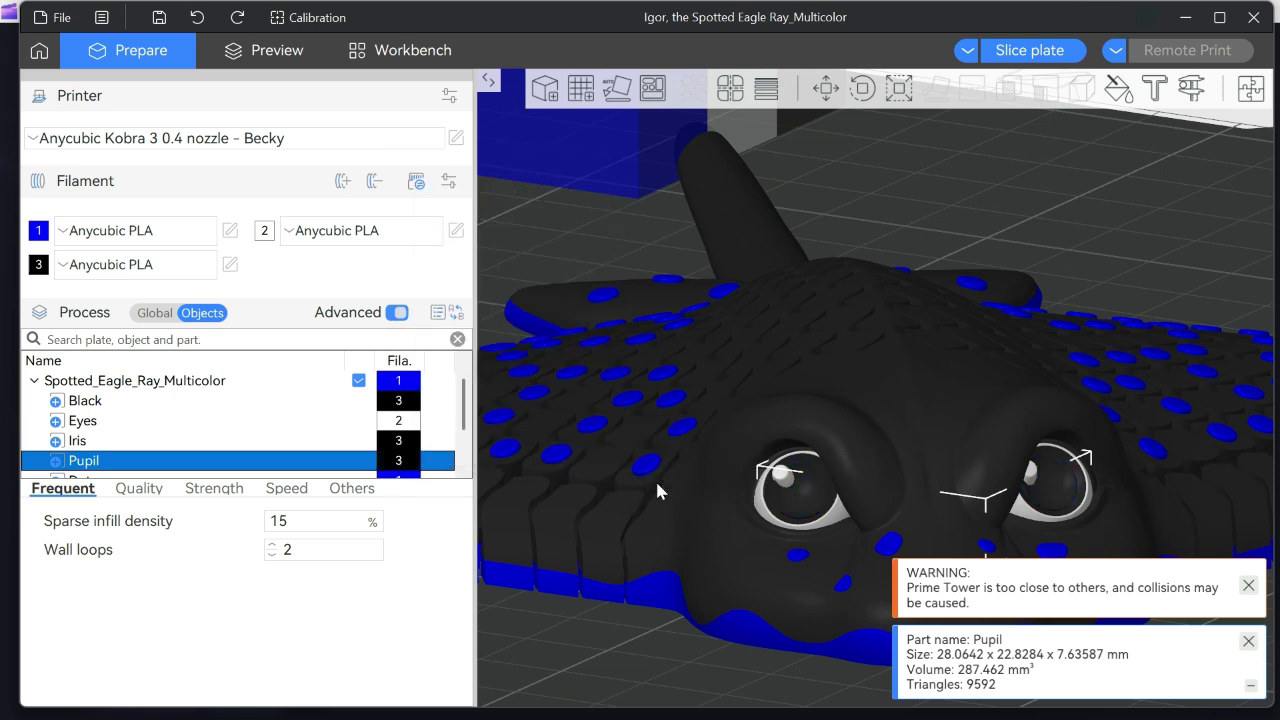
Assign the white filament 2 to the White part that forms the ray's underside
scroll(266, 446, down, 1)
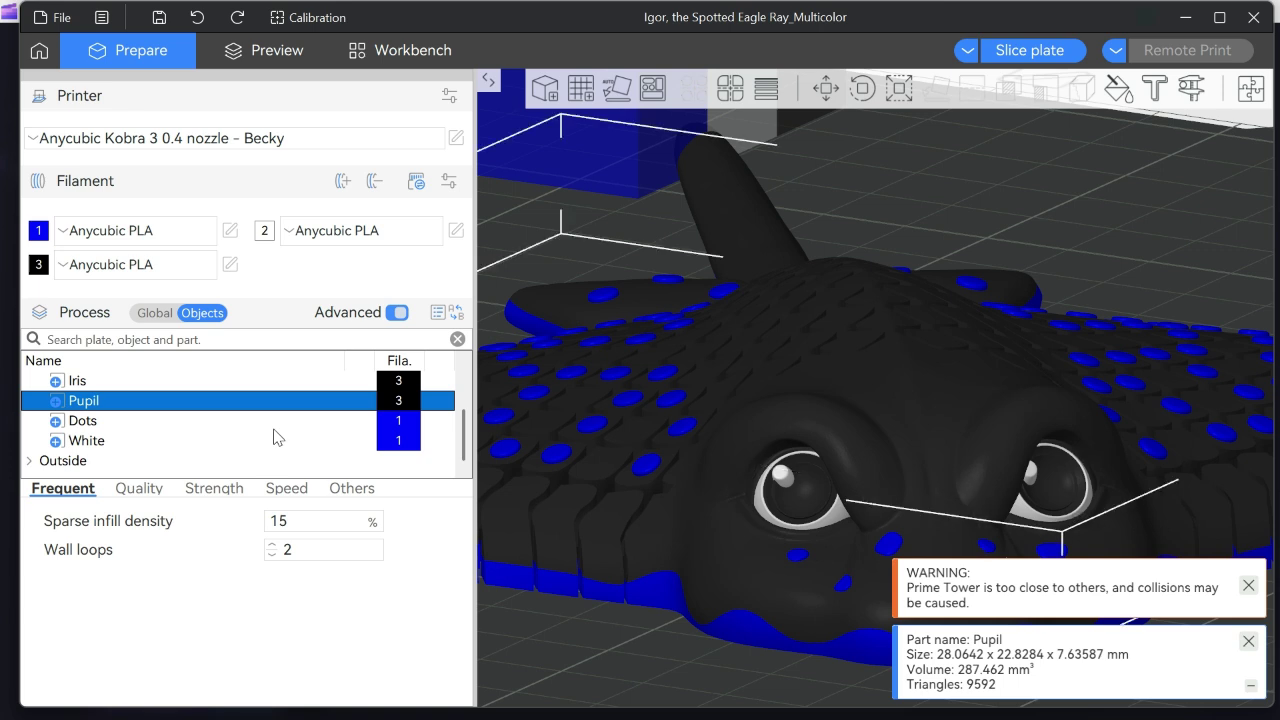
click(275, 427)
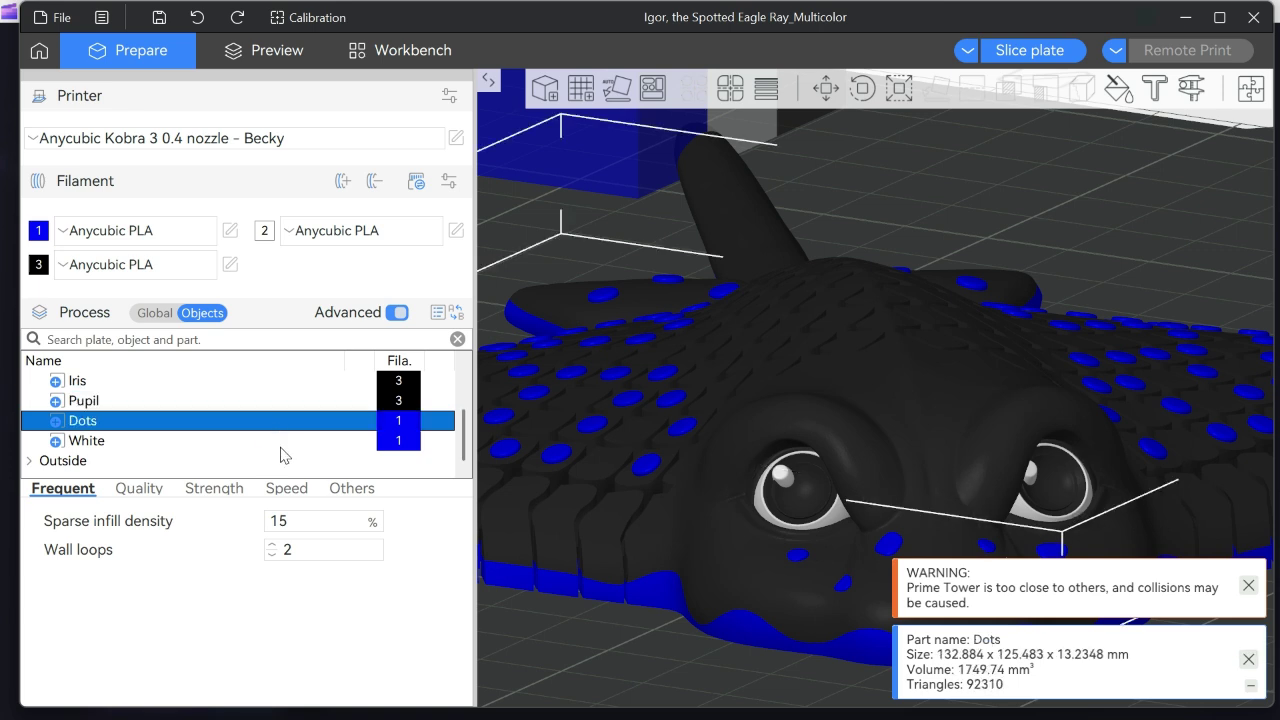
click(400, 444)
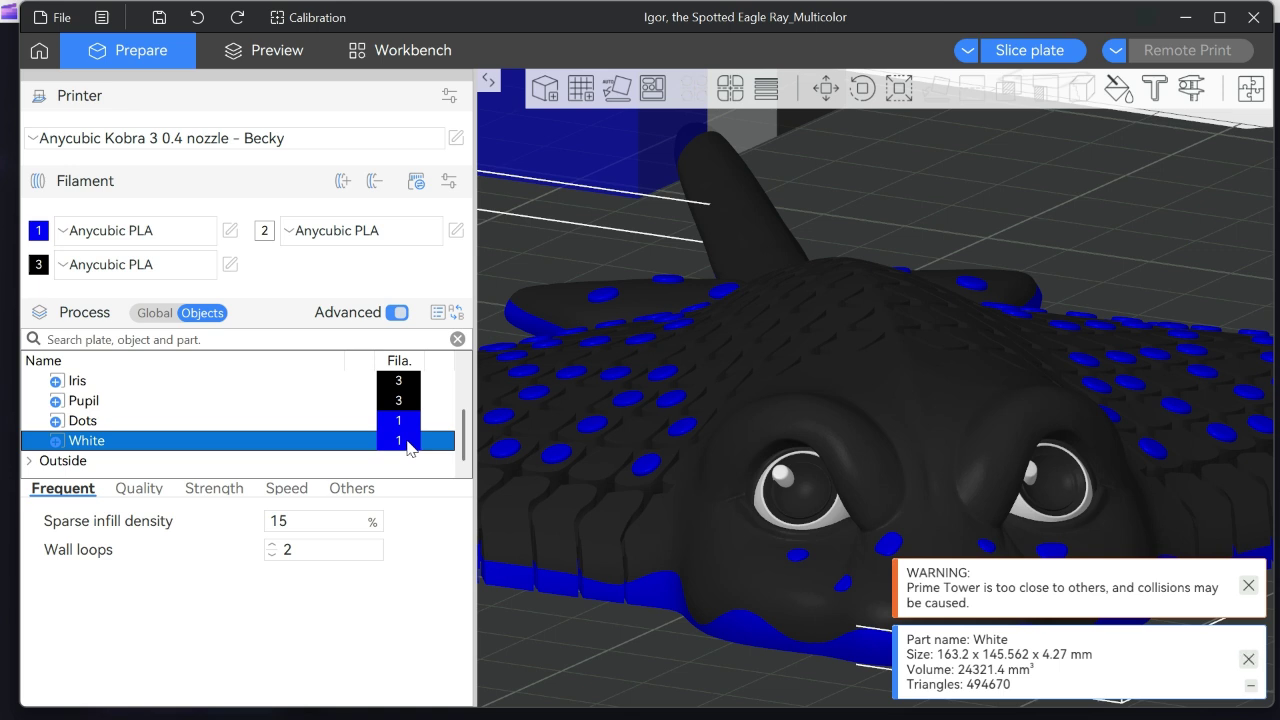
click(409, 448)
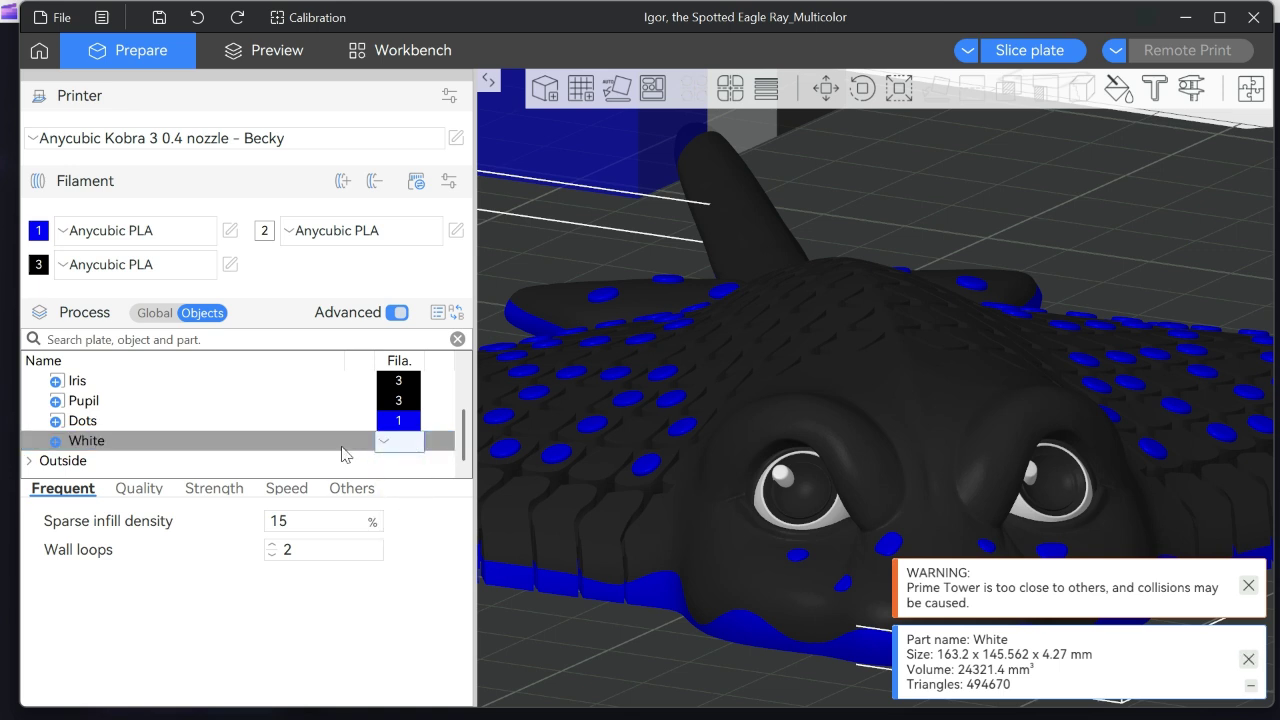
click(256, 424)
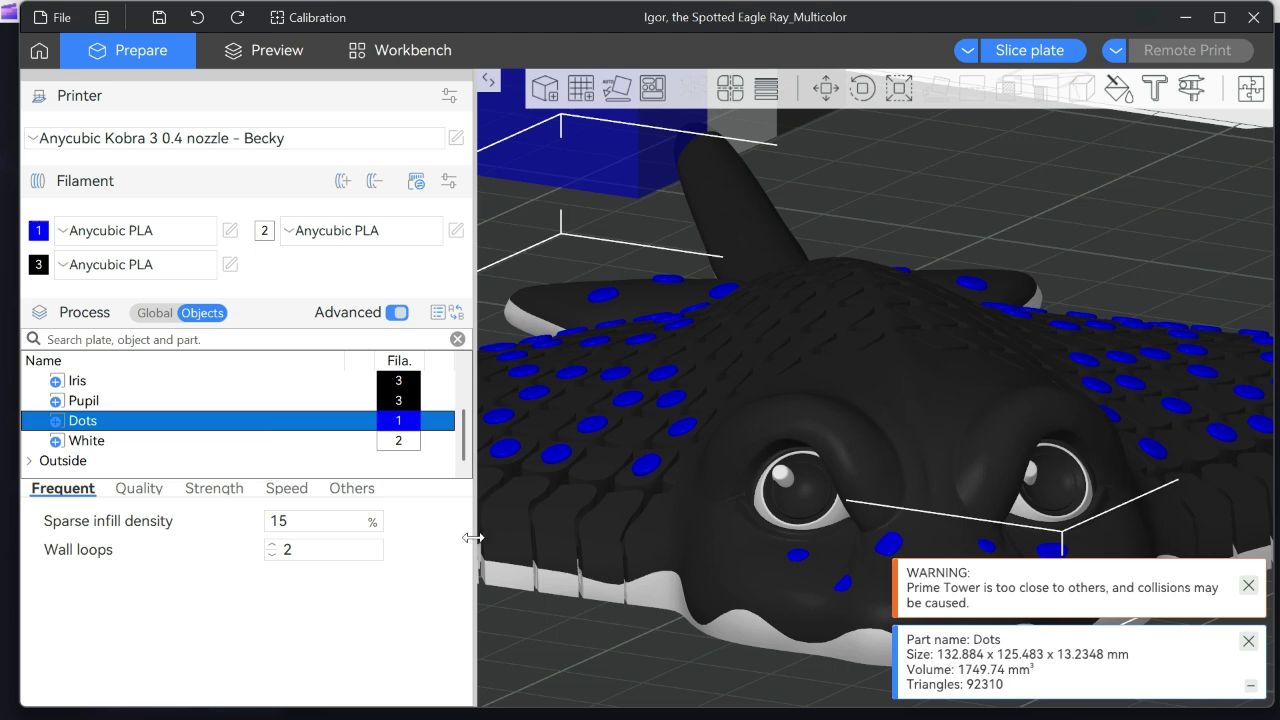
Add a fourth filament and set its colour to orange, RGB 255, 128, 0
scroll(614, 563, down, 5)
drag(614, 563, 640, 530)
scroll(658, 507, up, 5)
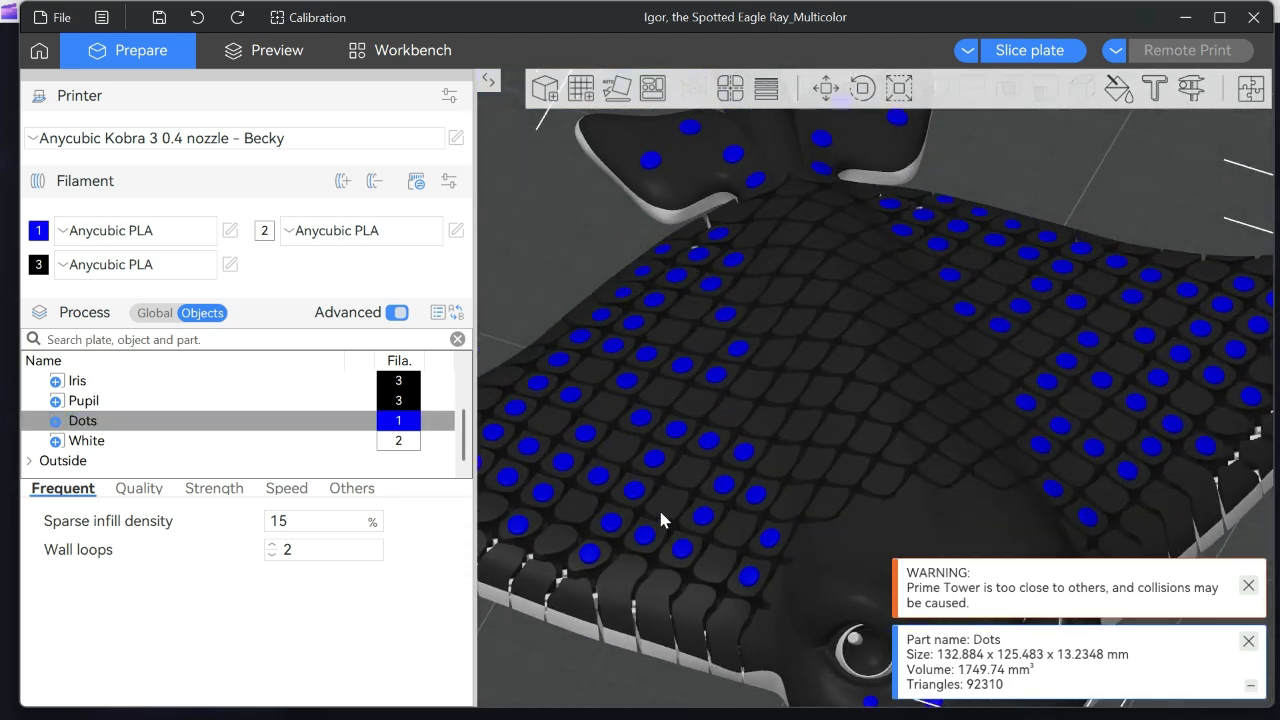
scroll(628, 647, down, 2)
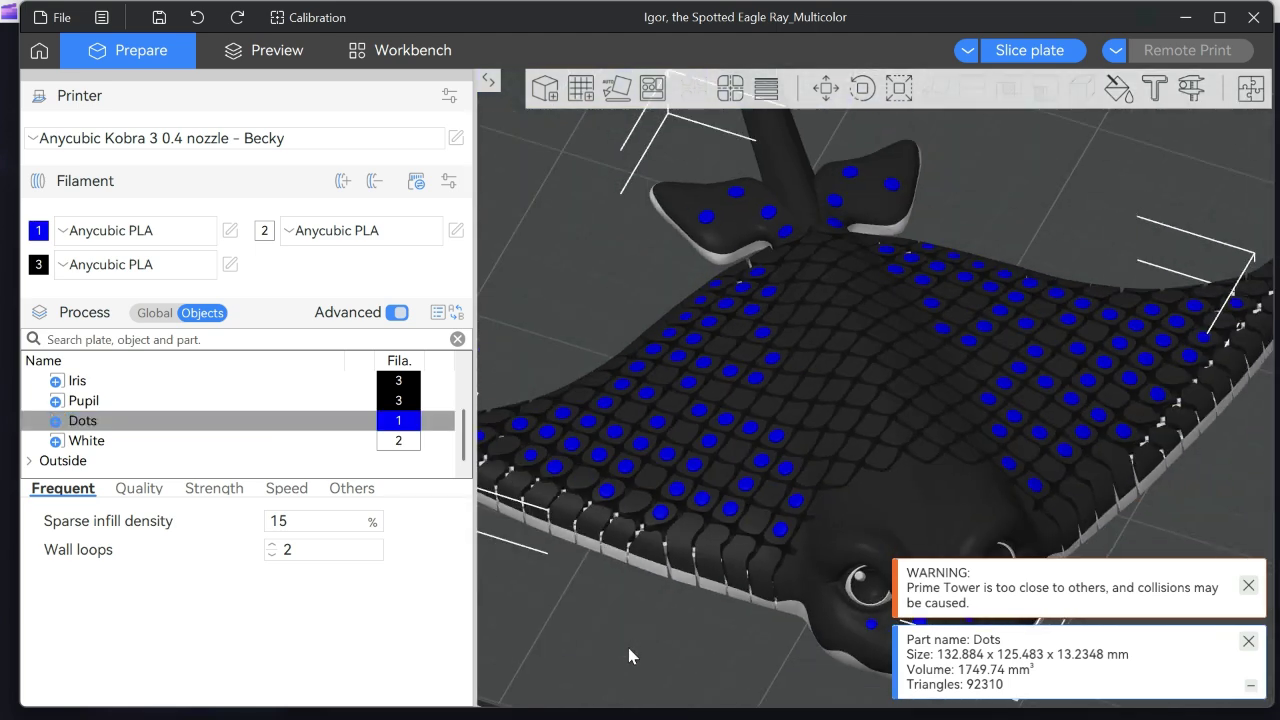
right_drag(628, 647, 497, 461)
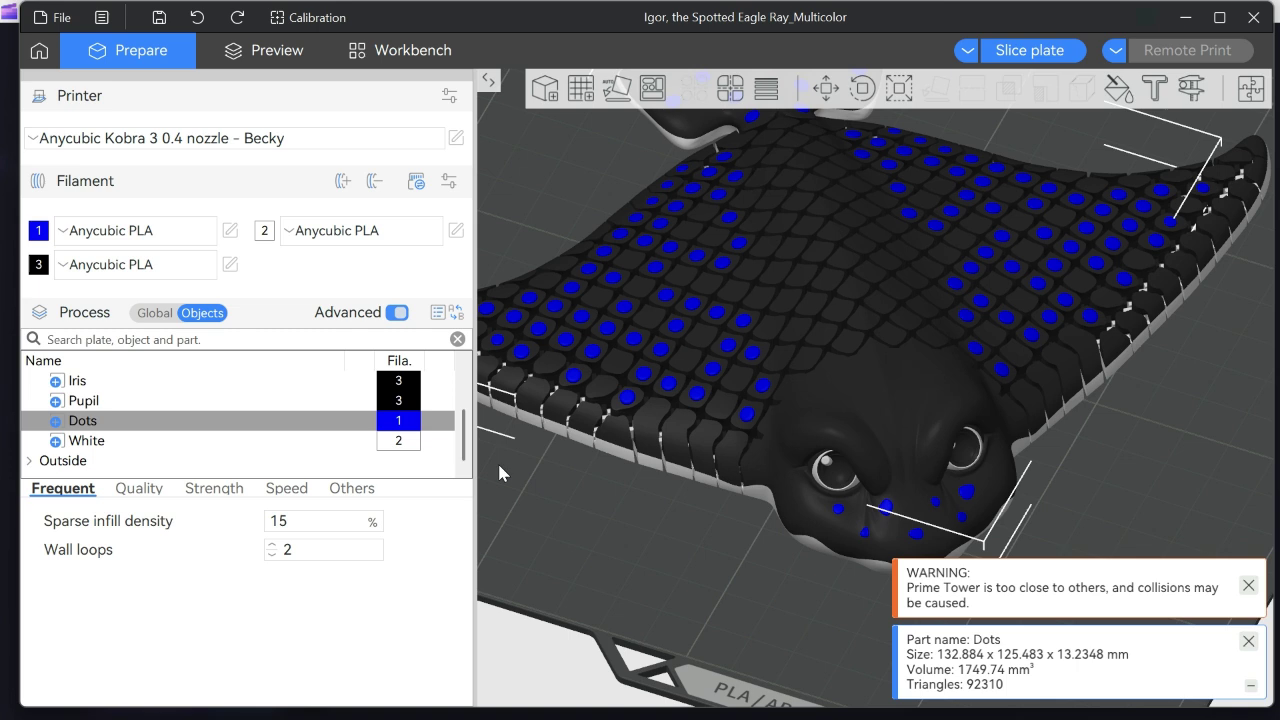
click(342, 182)
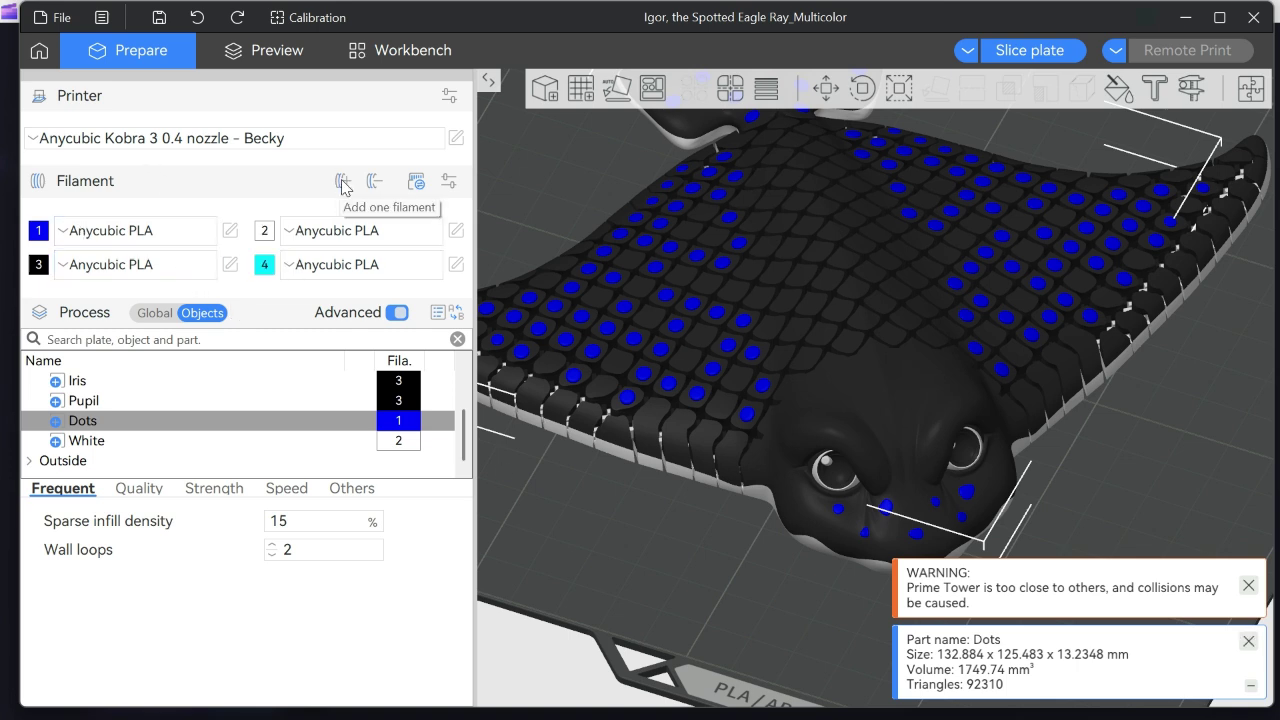
click(265, 264)
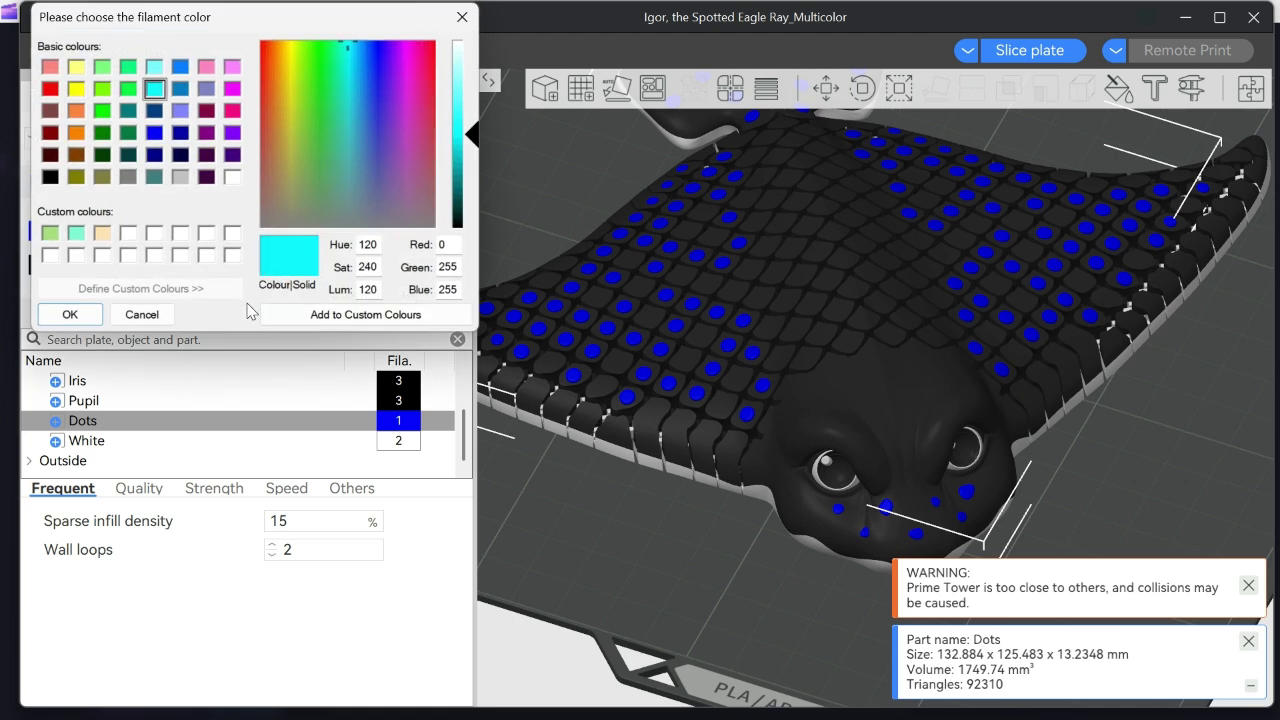
click(76, 133)
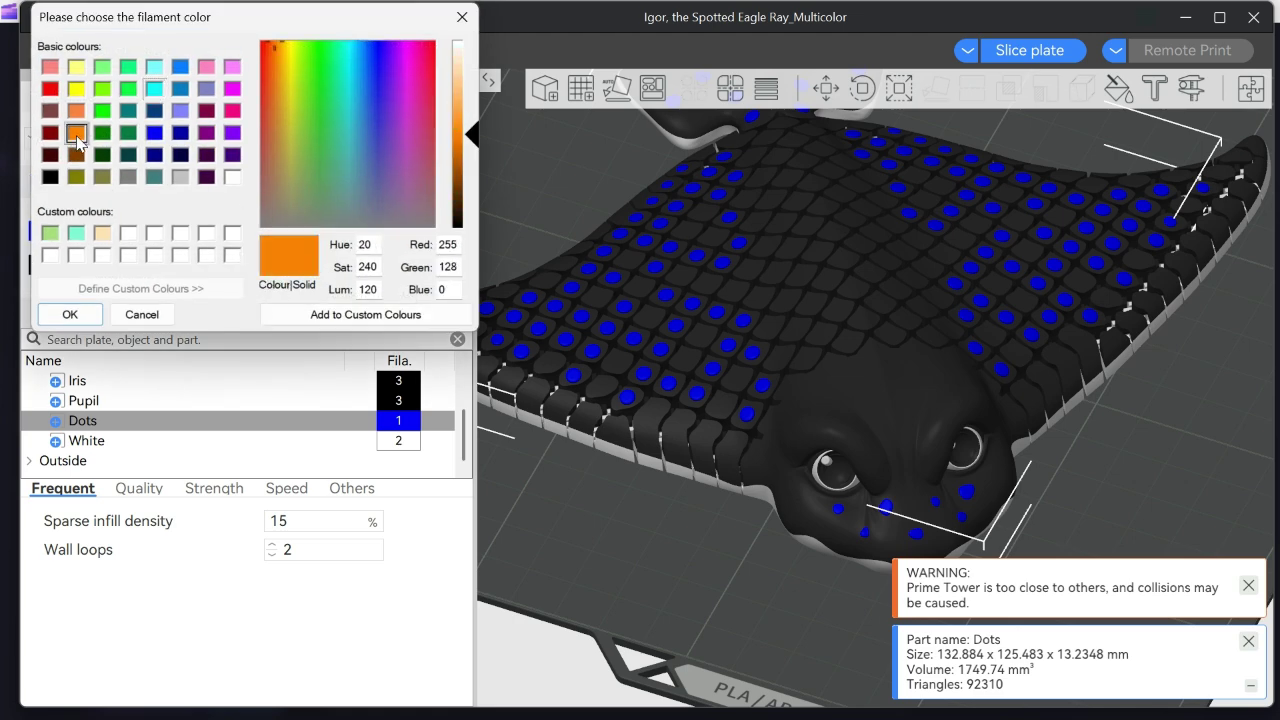
click(97, 319)
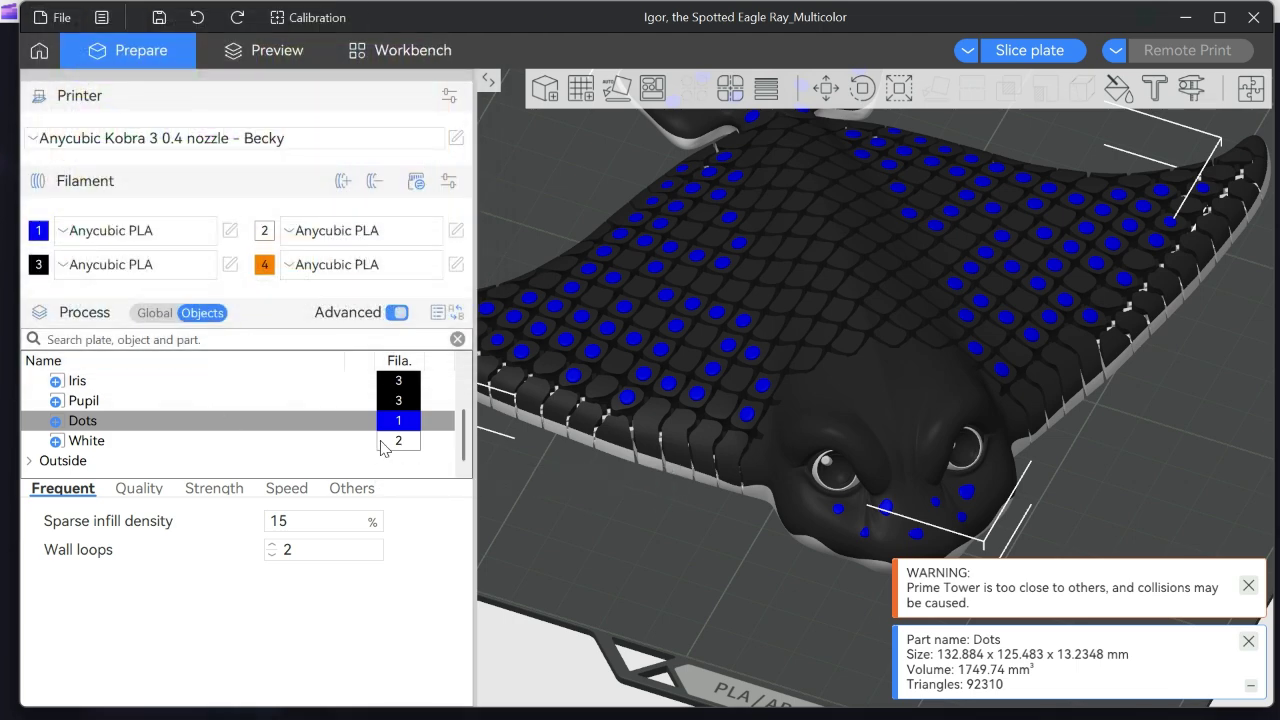
Assign the orange filament 4 to the Dots part on the ray's back and face
click(406, 425)
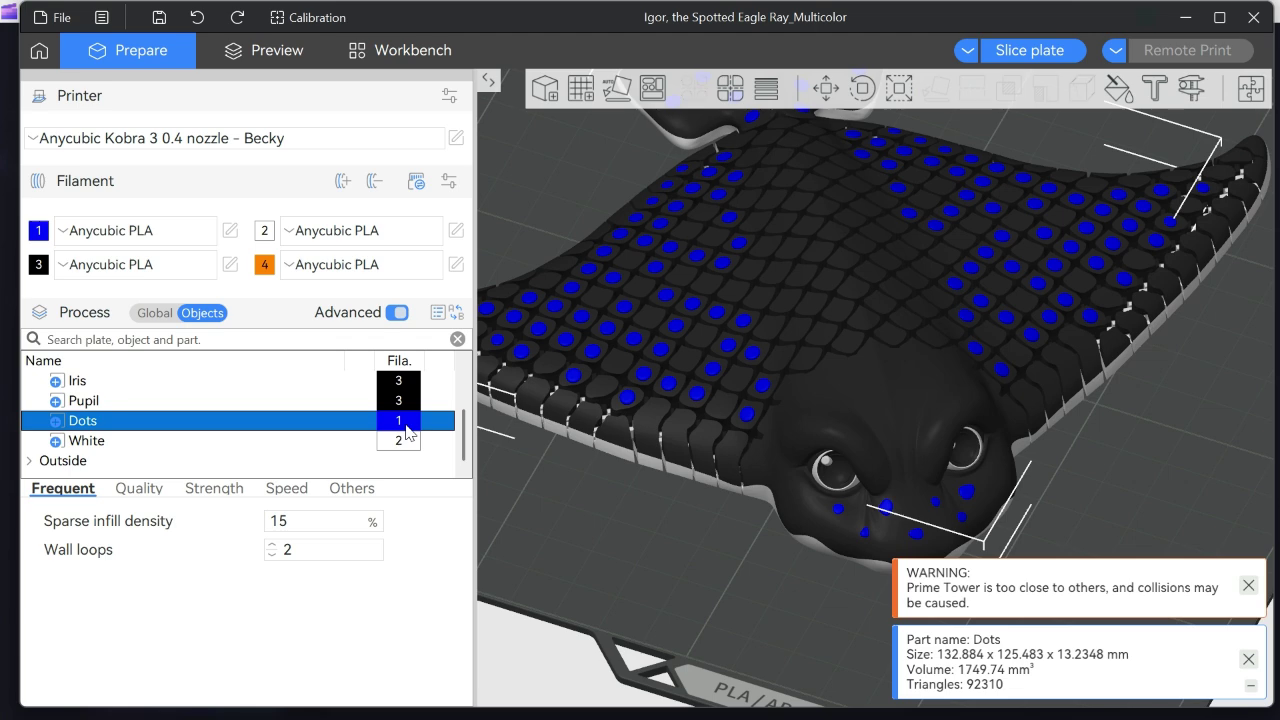
click(406, 431)
click(421, 534)
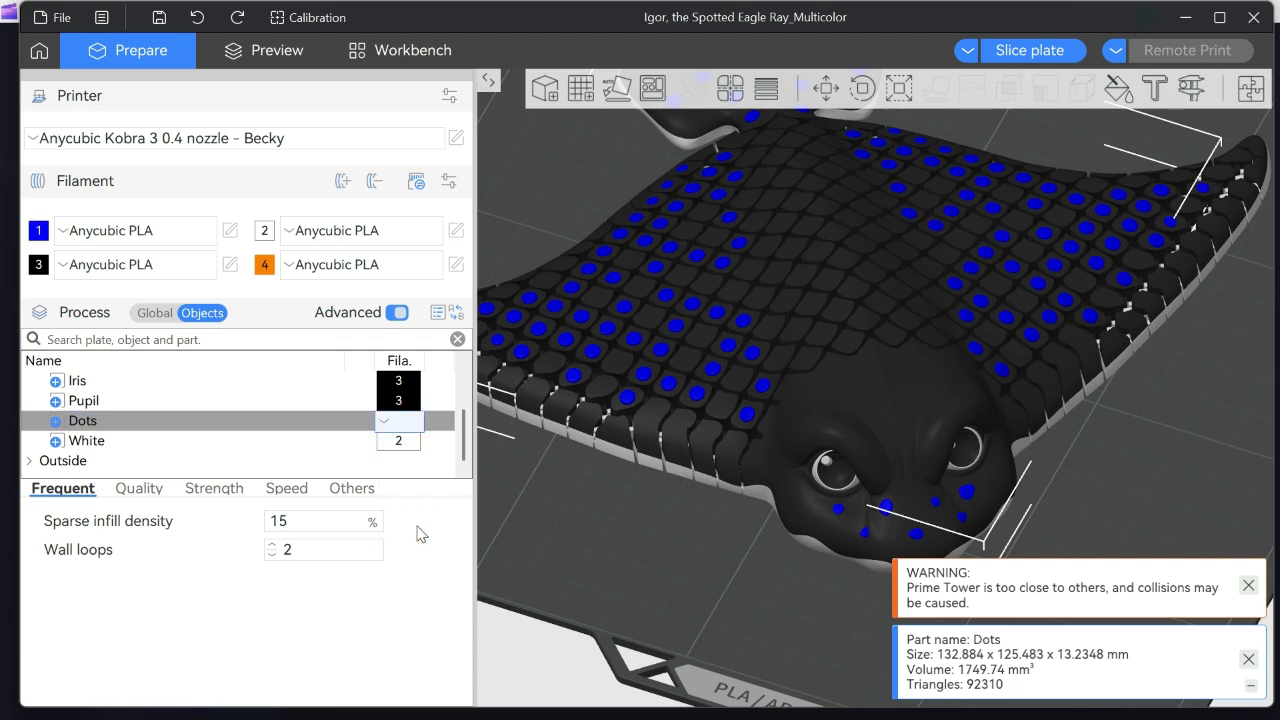
click(306, 427)
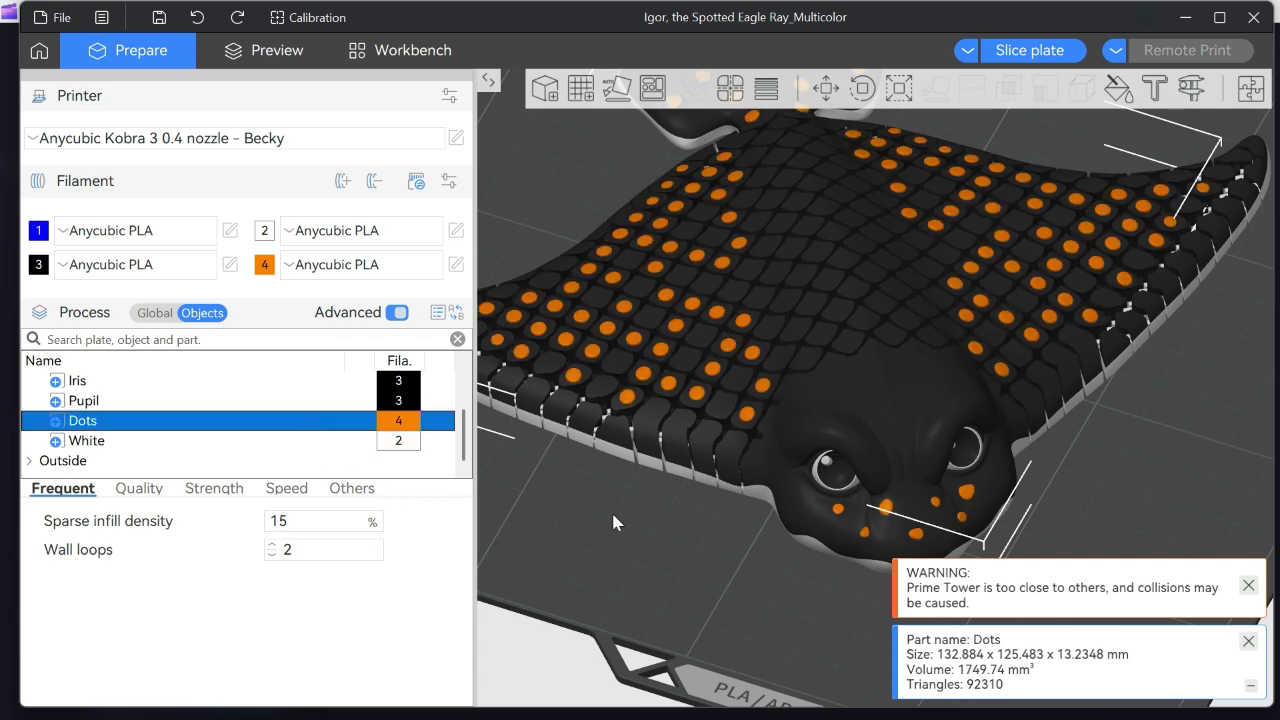
scroll(611, 510, down, 5)
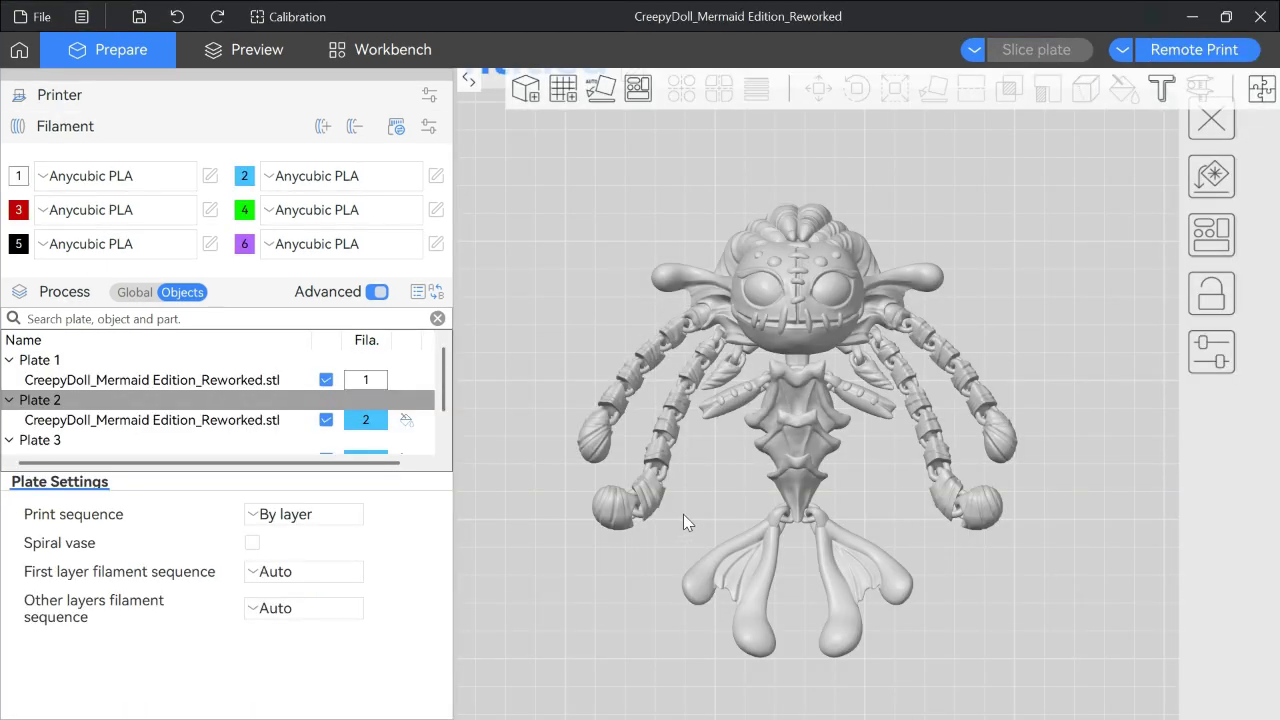
Split the CreepyDoll mermaid model on plate 1 into separate objects and deselect them
right_click(803, 272)
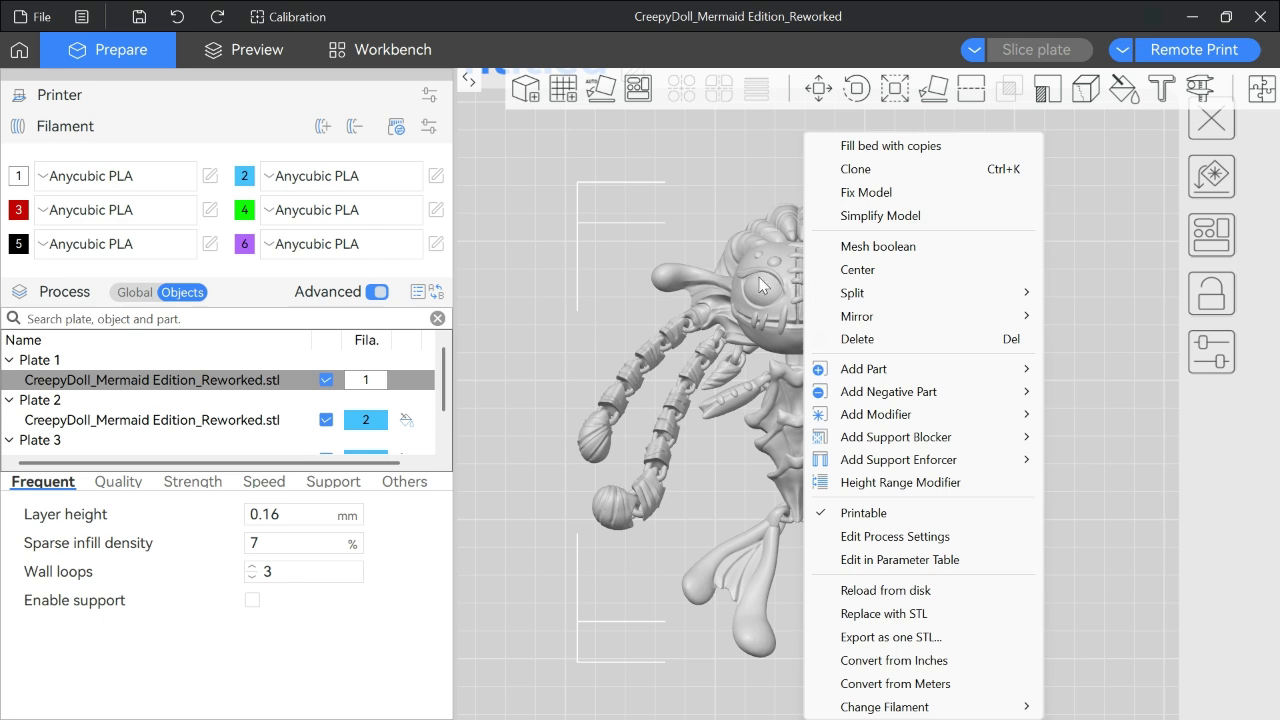
mouse_move(846, 296)
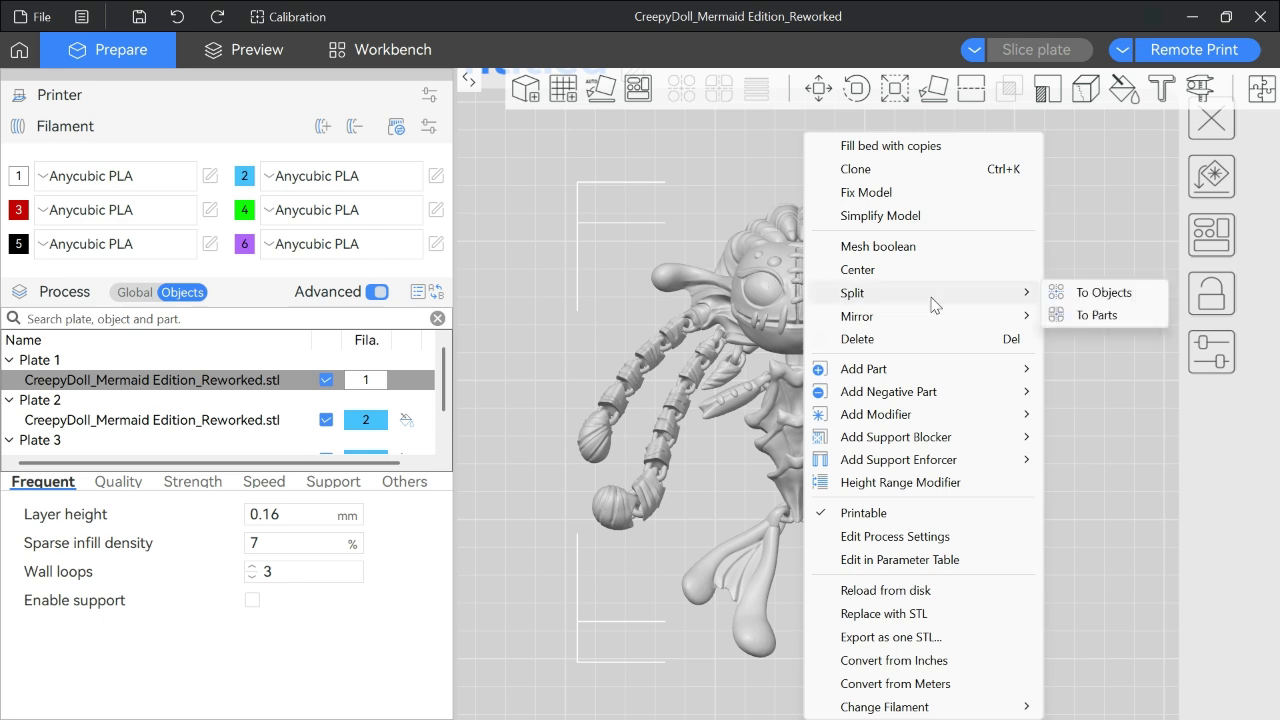
click(1076, 296)
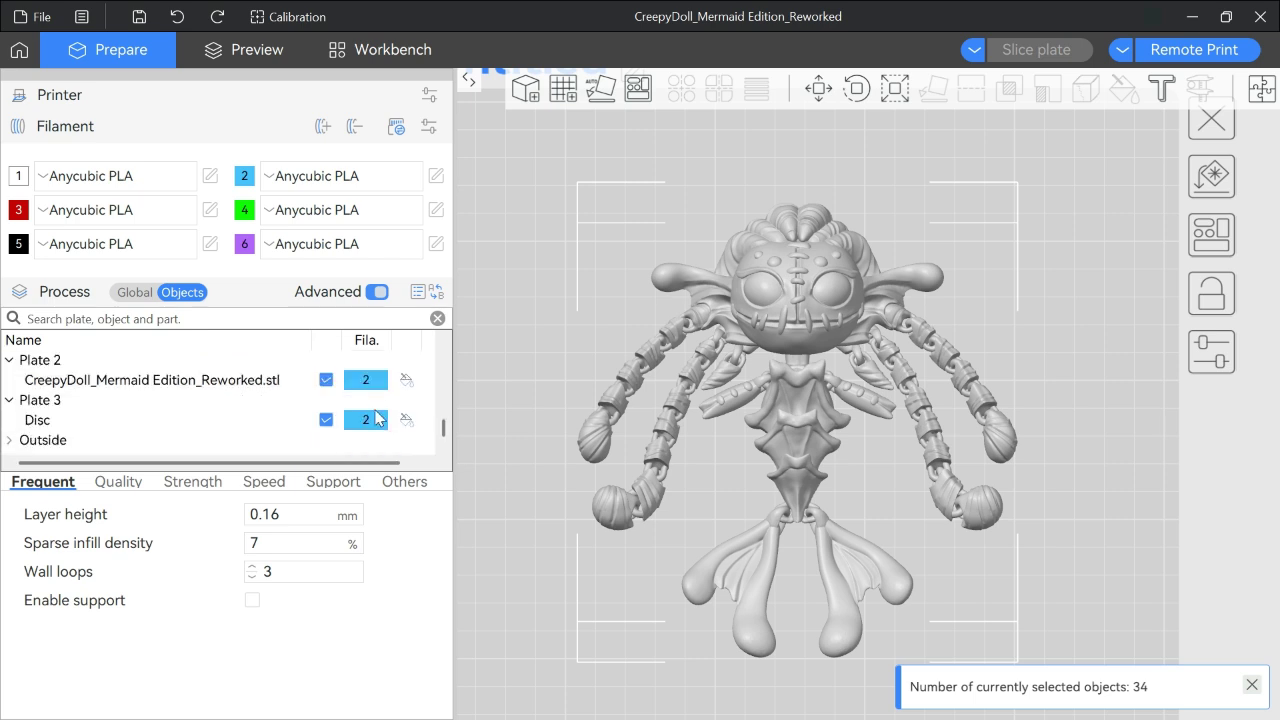
scroll(378, 418, up, 3)
scroll(376, 416, up, 3)
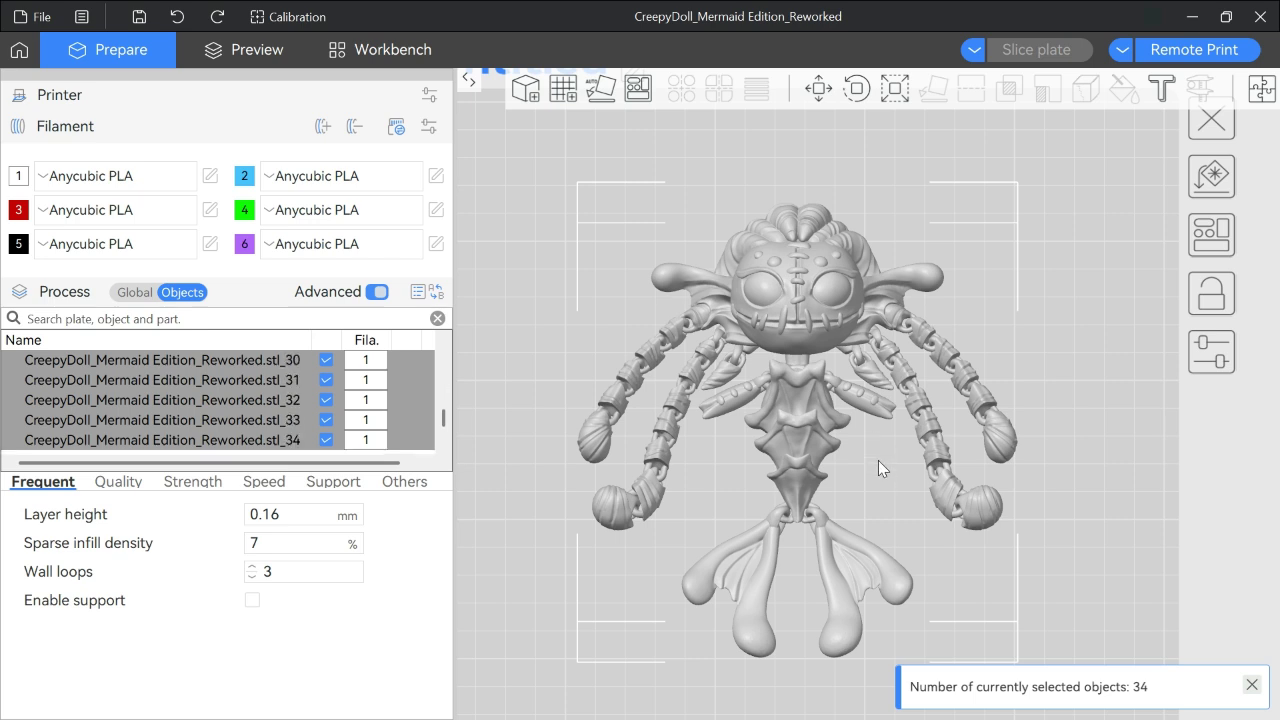
click(928, 295)
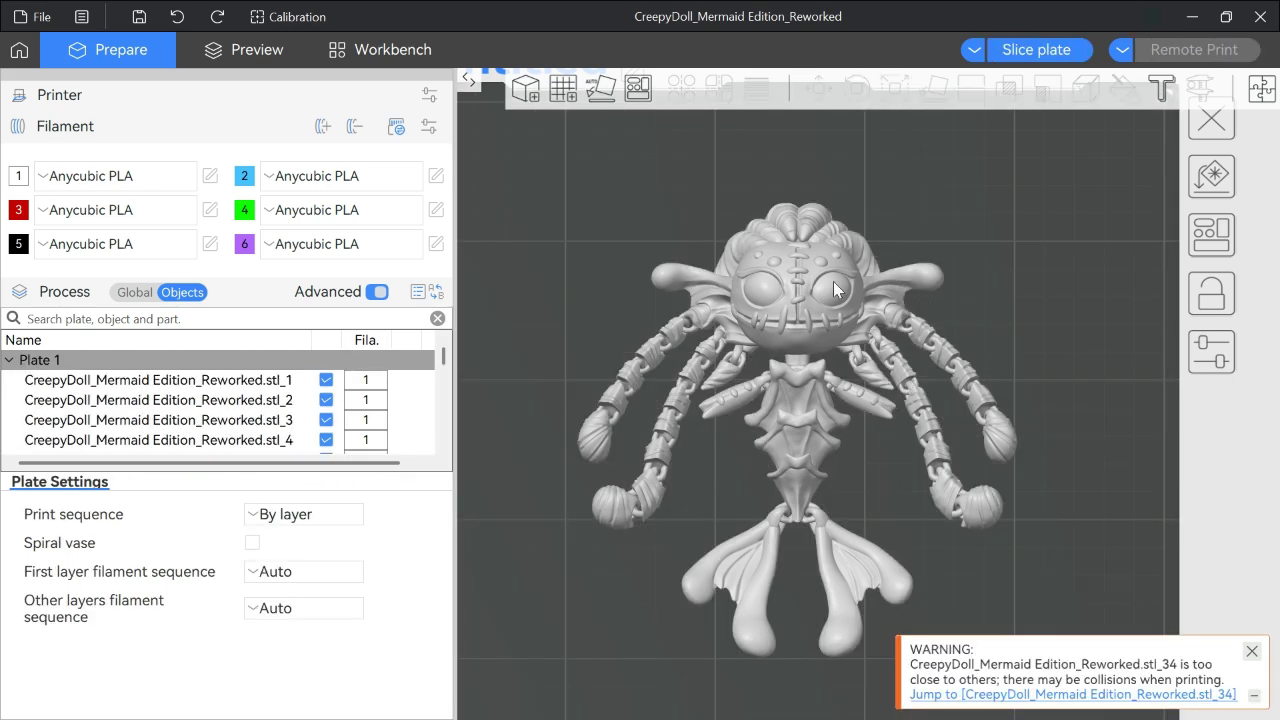
Move the head away from the neck and shift it along X, to about X 123.93, Y 207.44 mm
scroll(835, 290, up, 5)
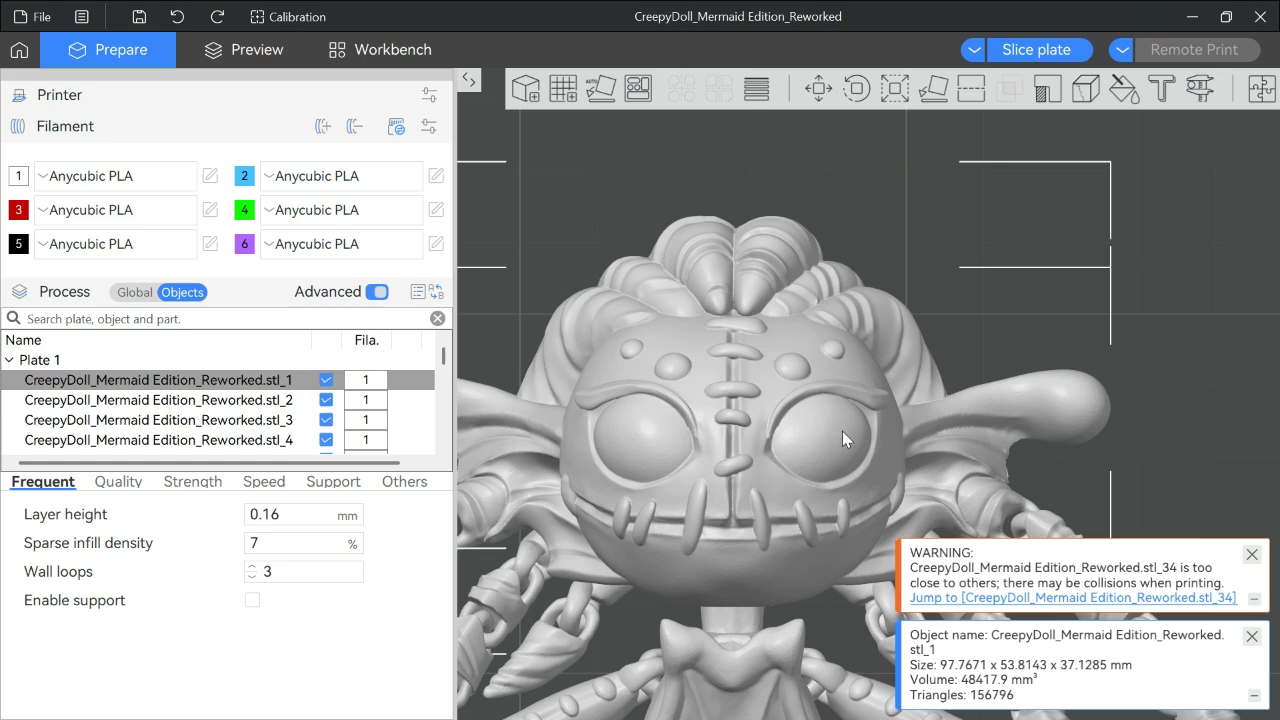
drag(842, 431, 902, 240)
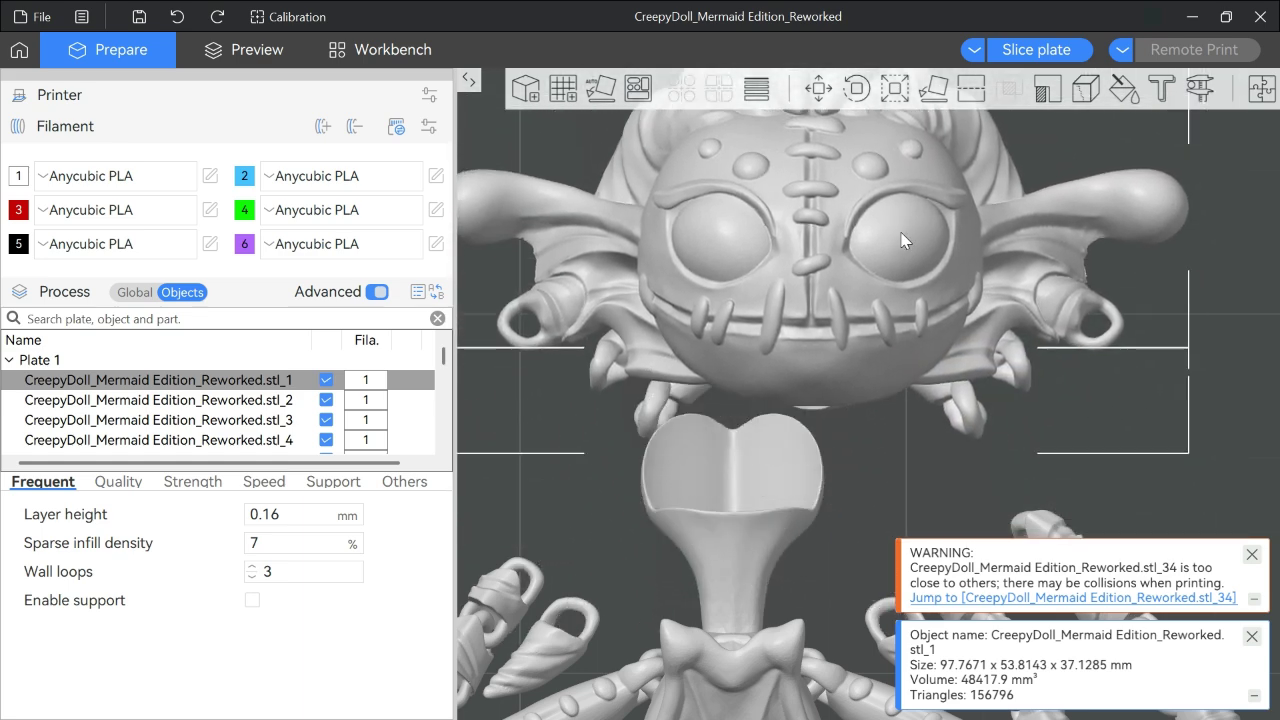
click(1211, 325)
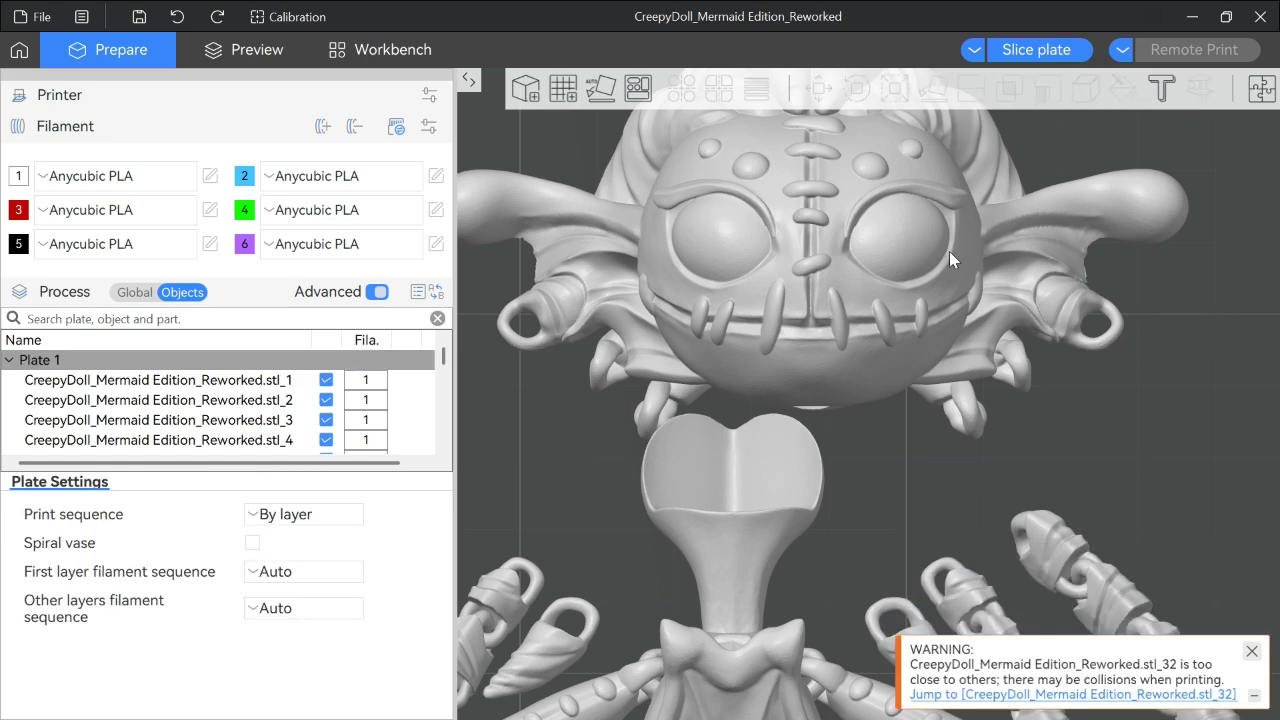
click(878, 248)
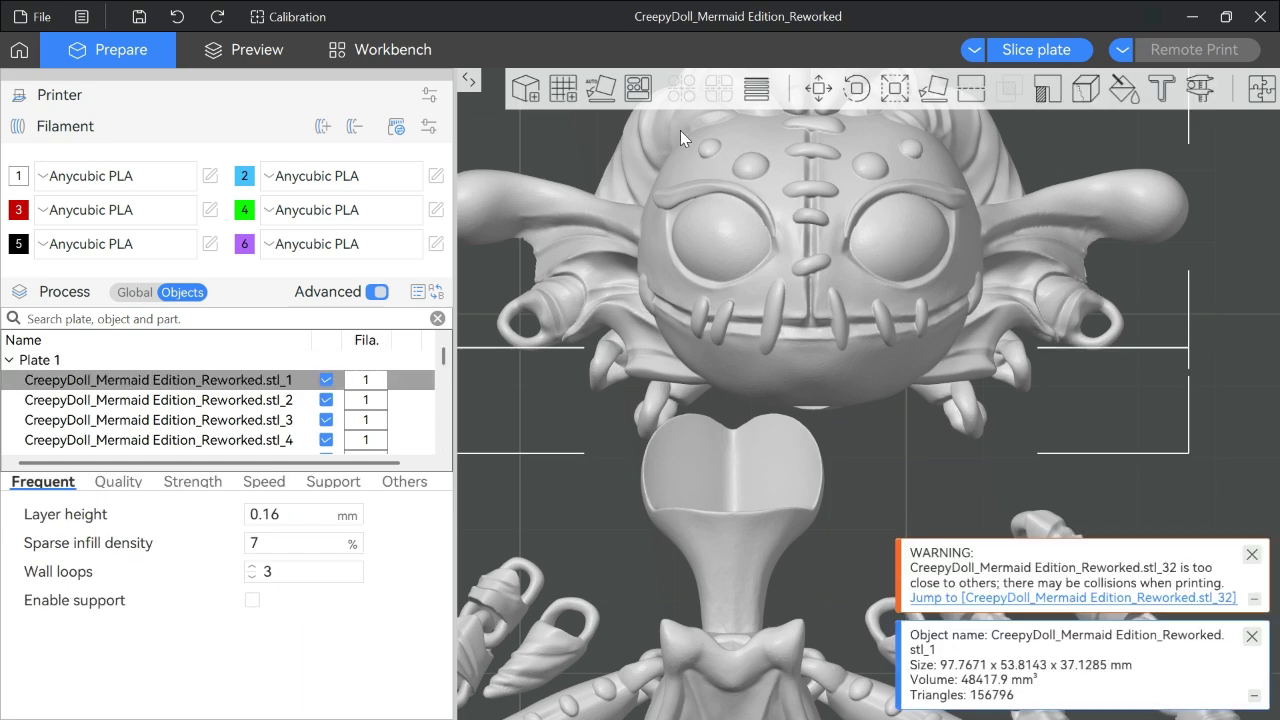
click(818, 89)
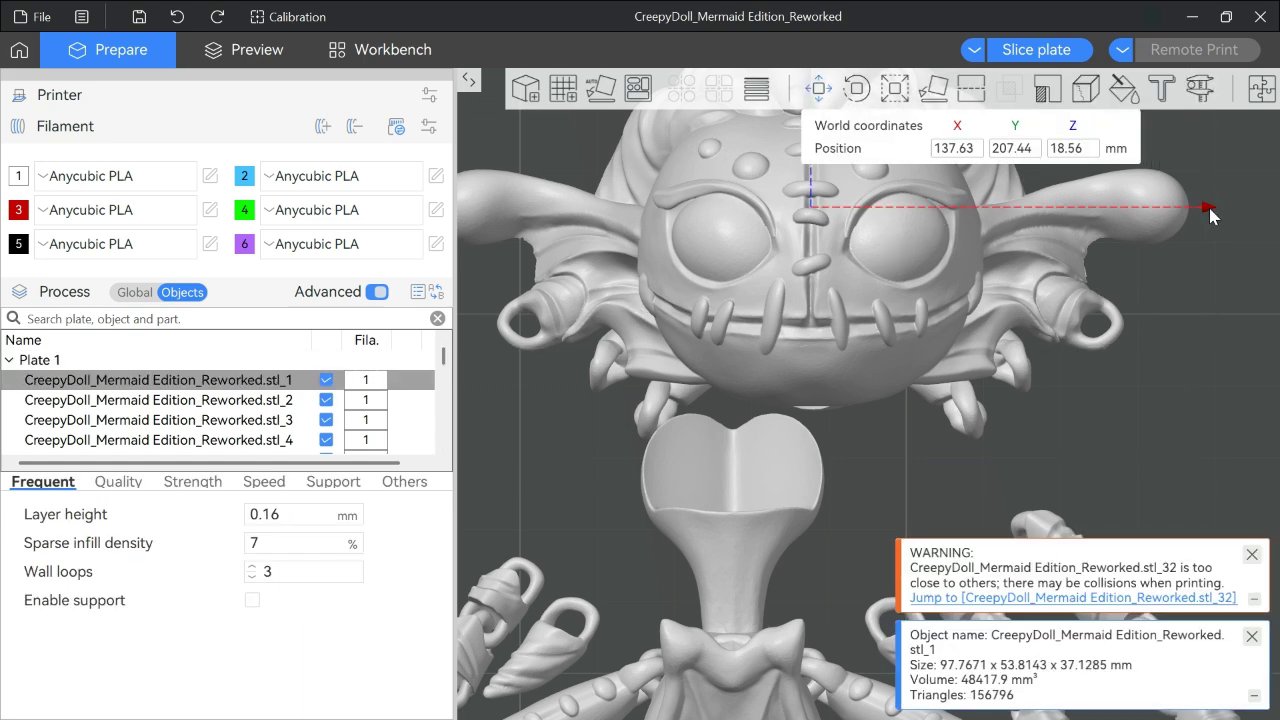
drag(1208, 214, 1084, 238)
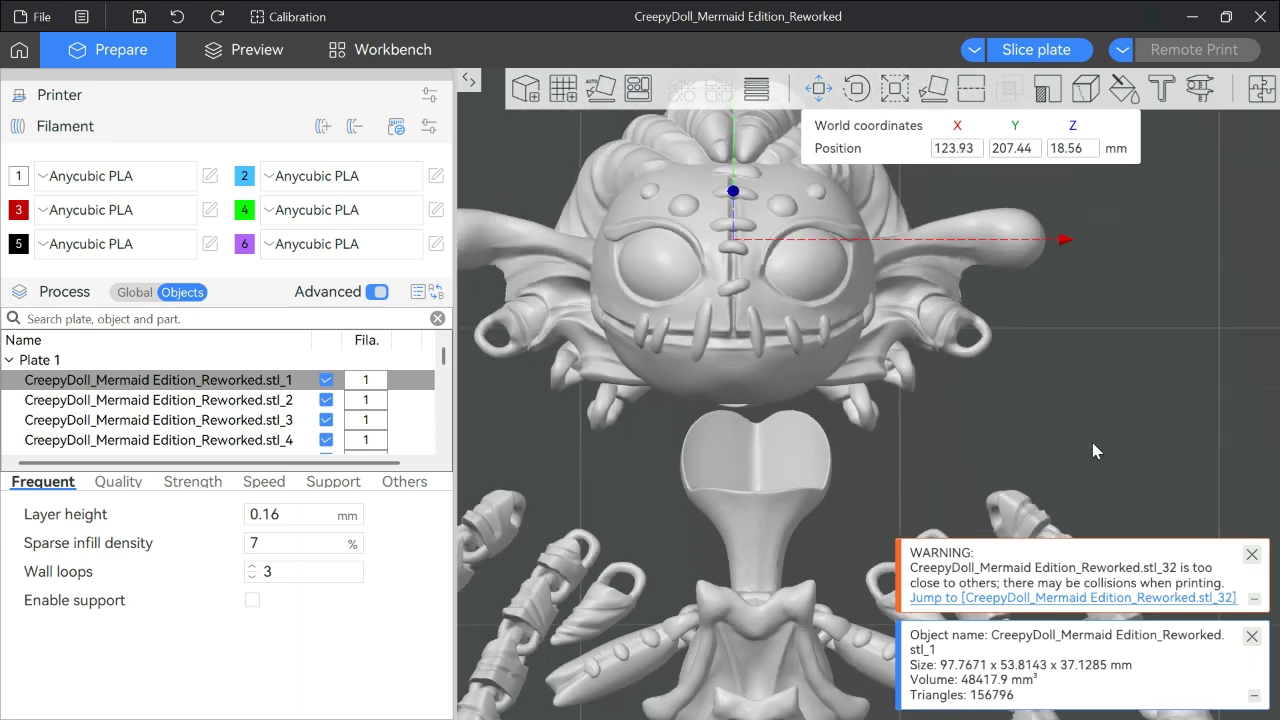
Pull the hand and links of the outer right arm apart, and shift the inner right arm's hand outward
scroll(1092, 442, down, 5)
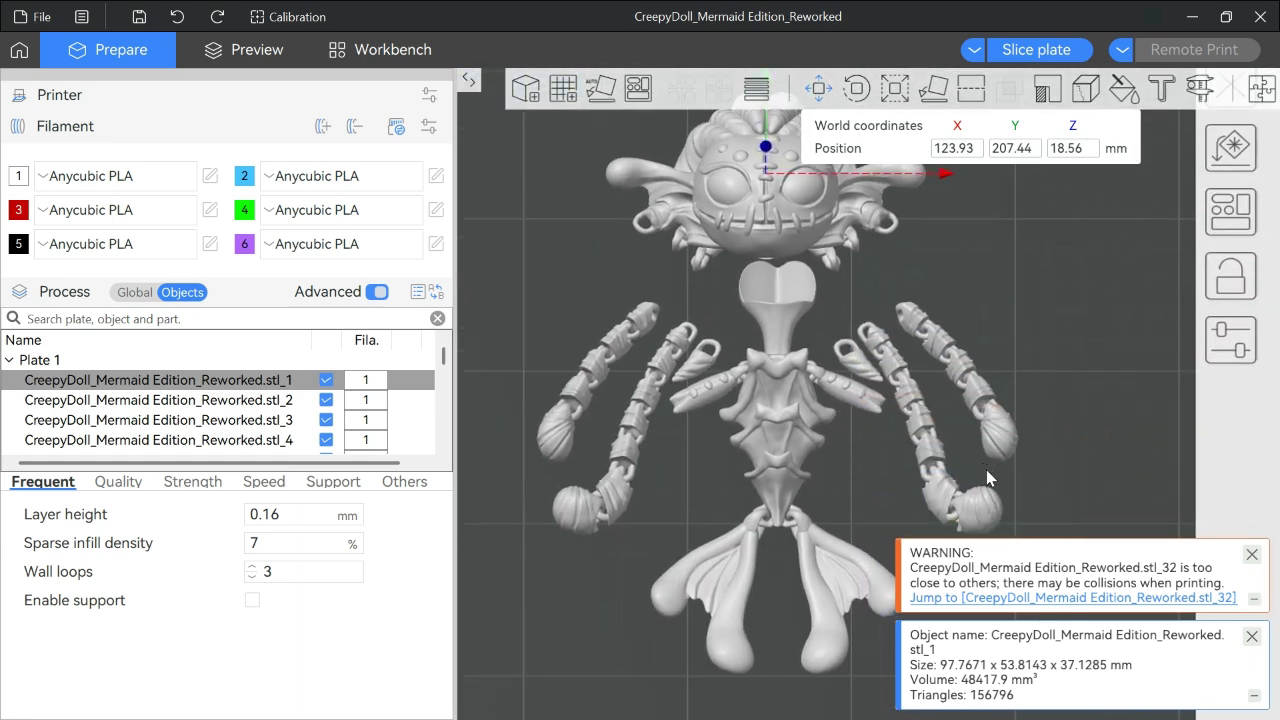
drag(993, 438, 1085, 430)
drag(976, 397, 1010, 302)
drag(944, 350, 971, 262)
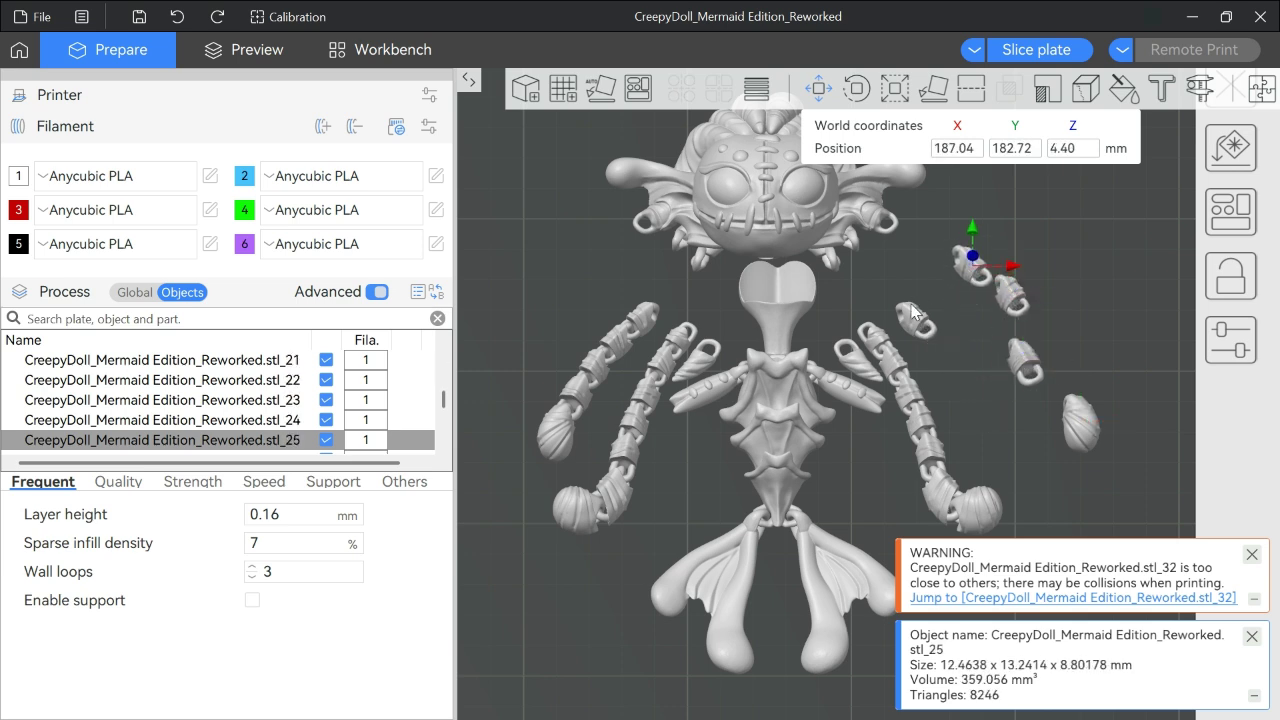
drag(912, 312, 940, 238)
drag(985, 500, 1023, 480)
click(925, 455)
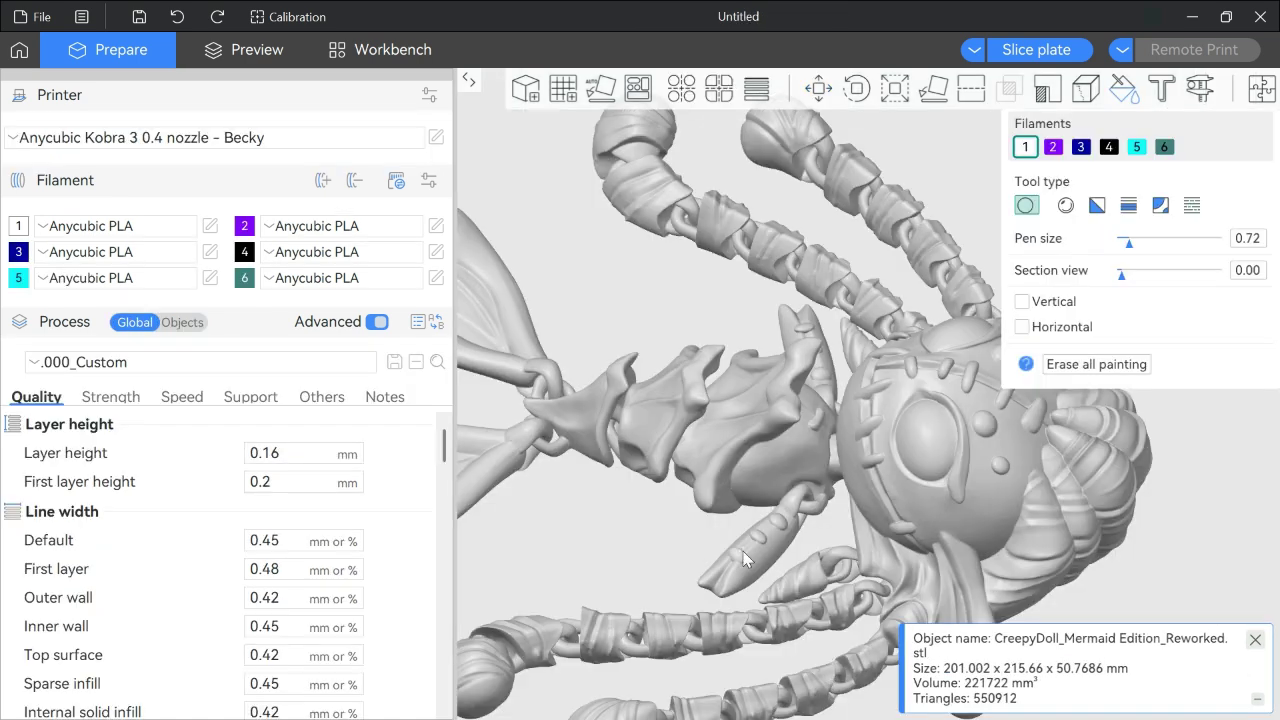
Paint a short curved stroke across the lower eyeball with black filament 4, using the circle brush at pen size 1.22
scroll(679, 531, up, 4)
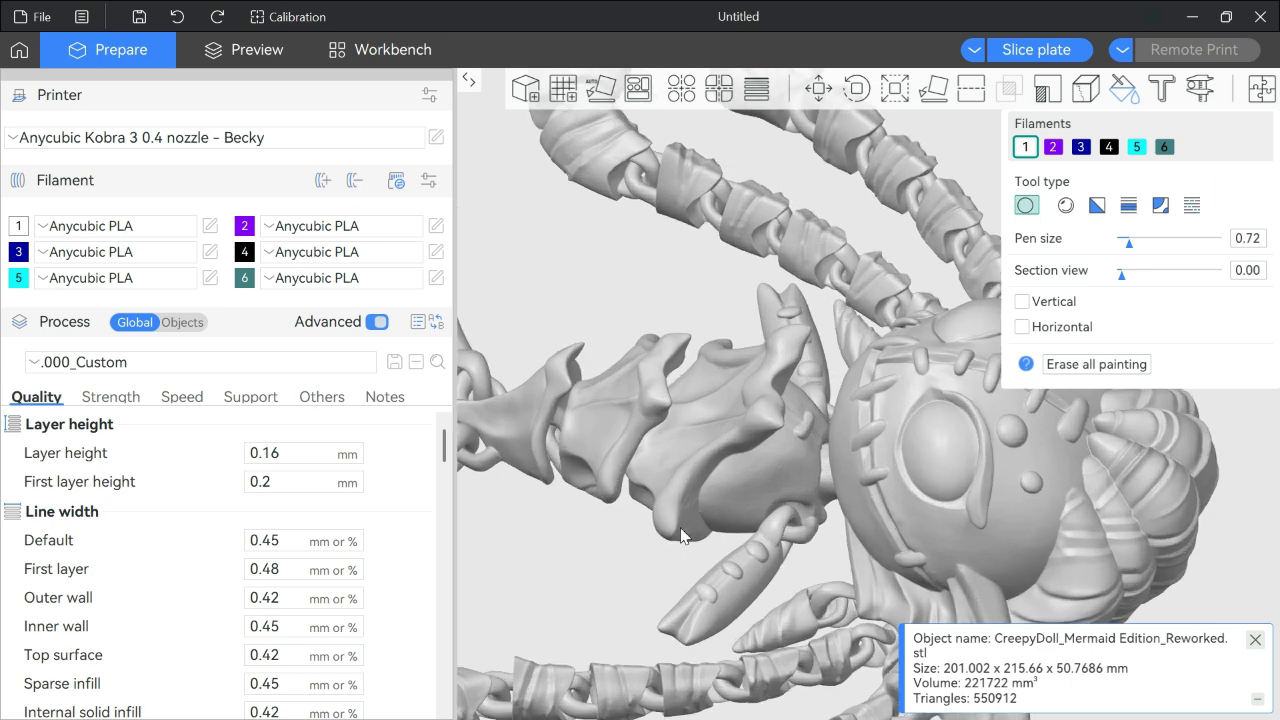
mouse_move(588, 578)
middle_down()
mouse_move(466, 563)
mouse_move(409, 572)
middle_up()
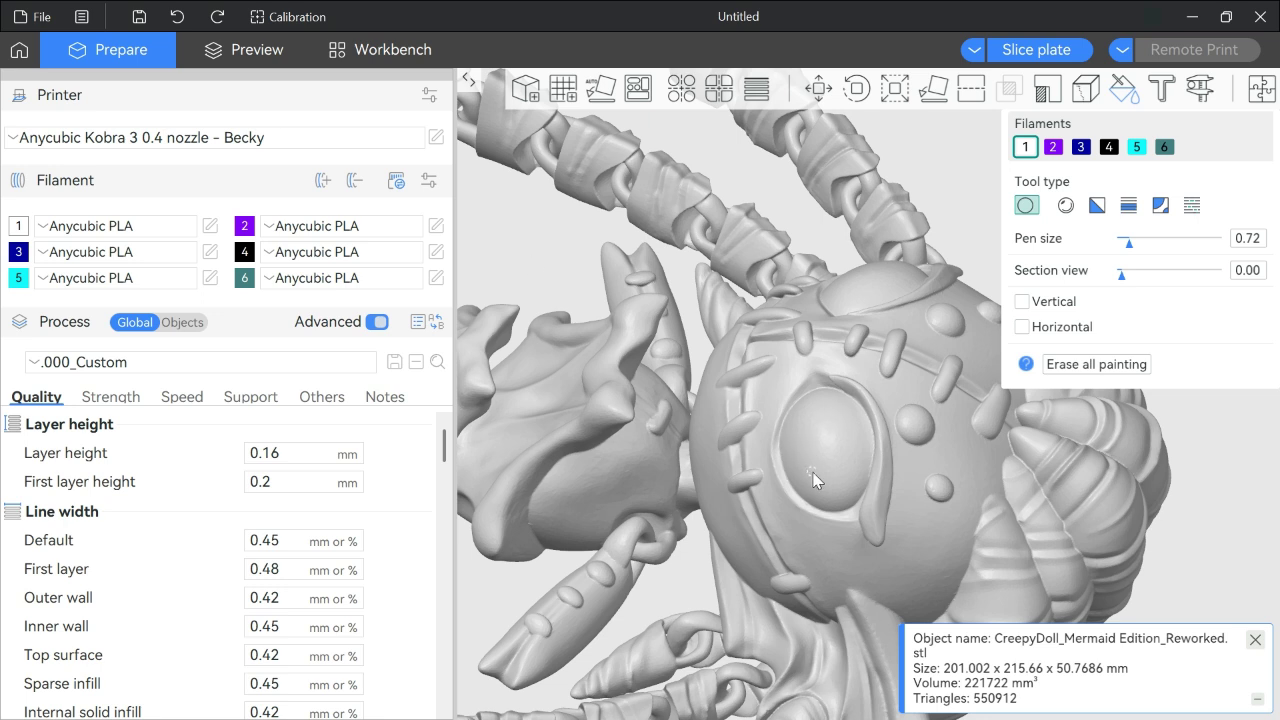
key(Escape)
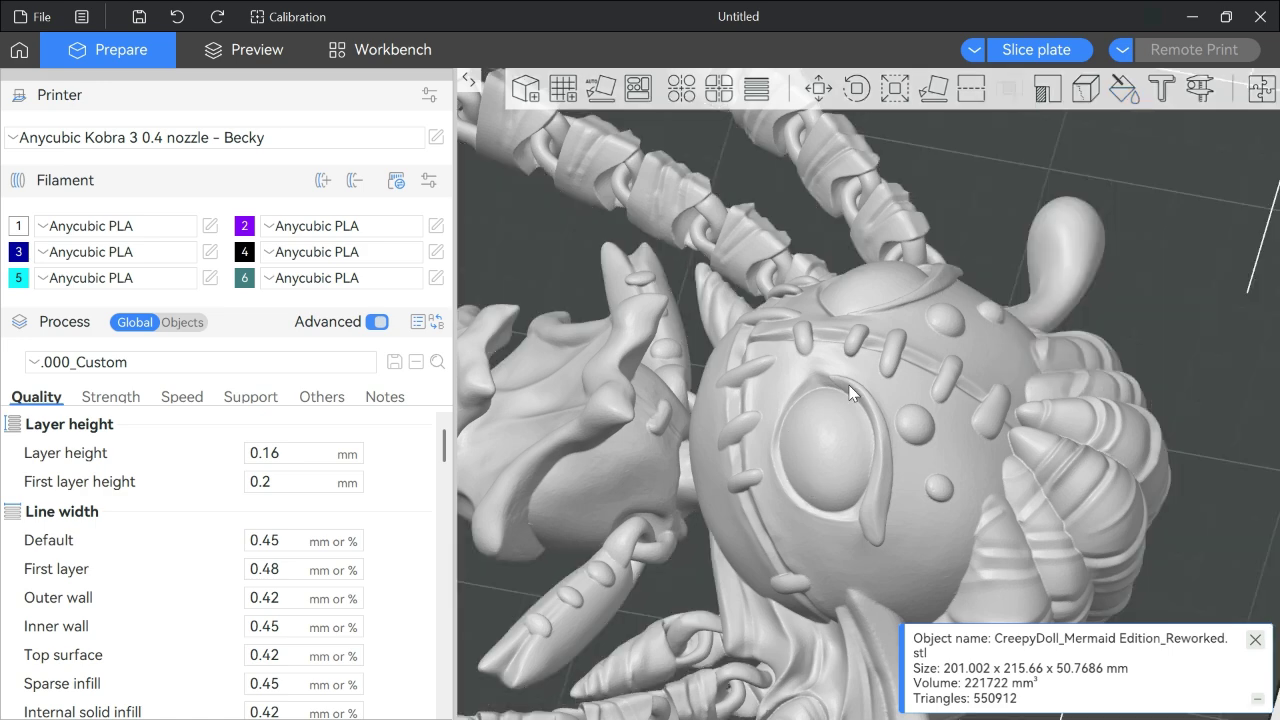
click(1124, 86)
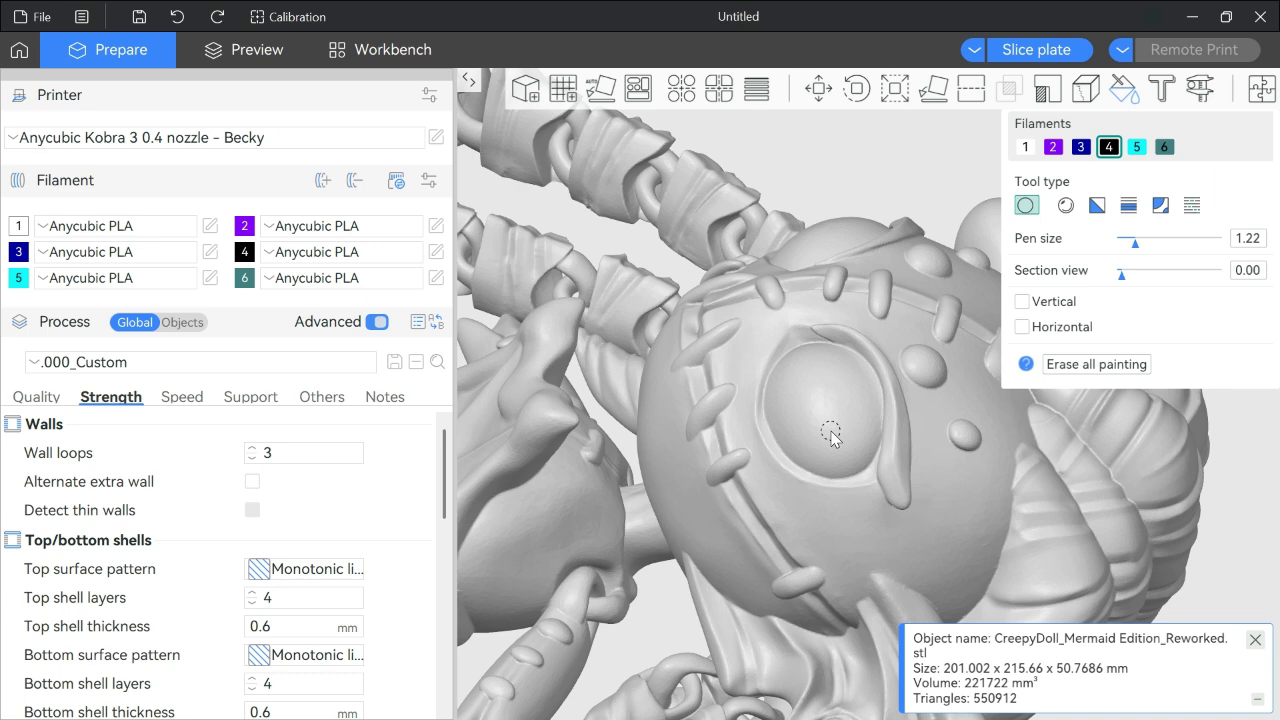
scroll(831, 437, up, 5)
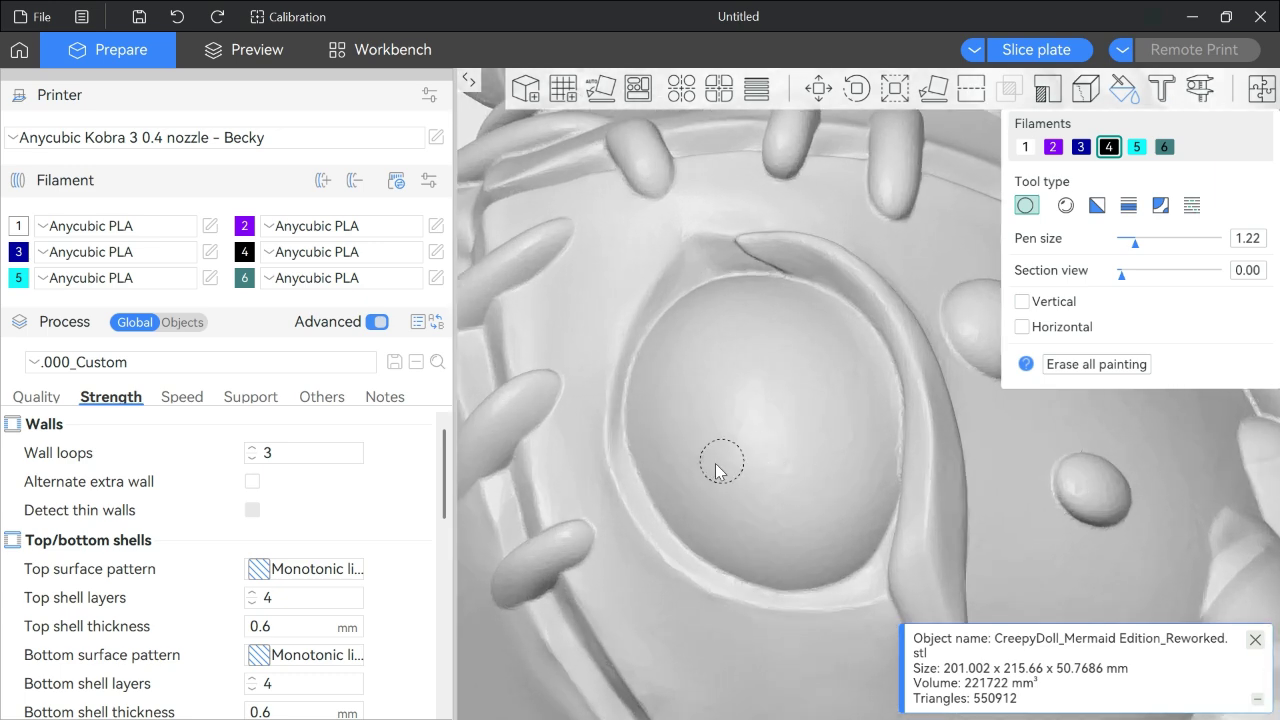
drag(725, 485, 787, 481)
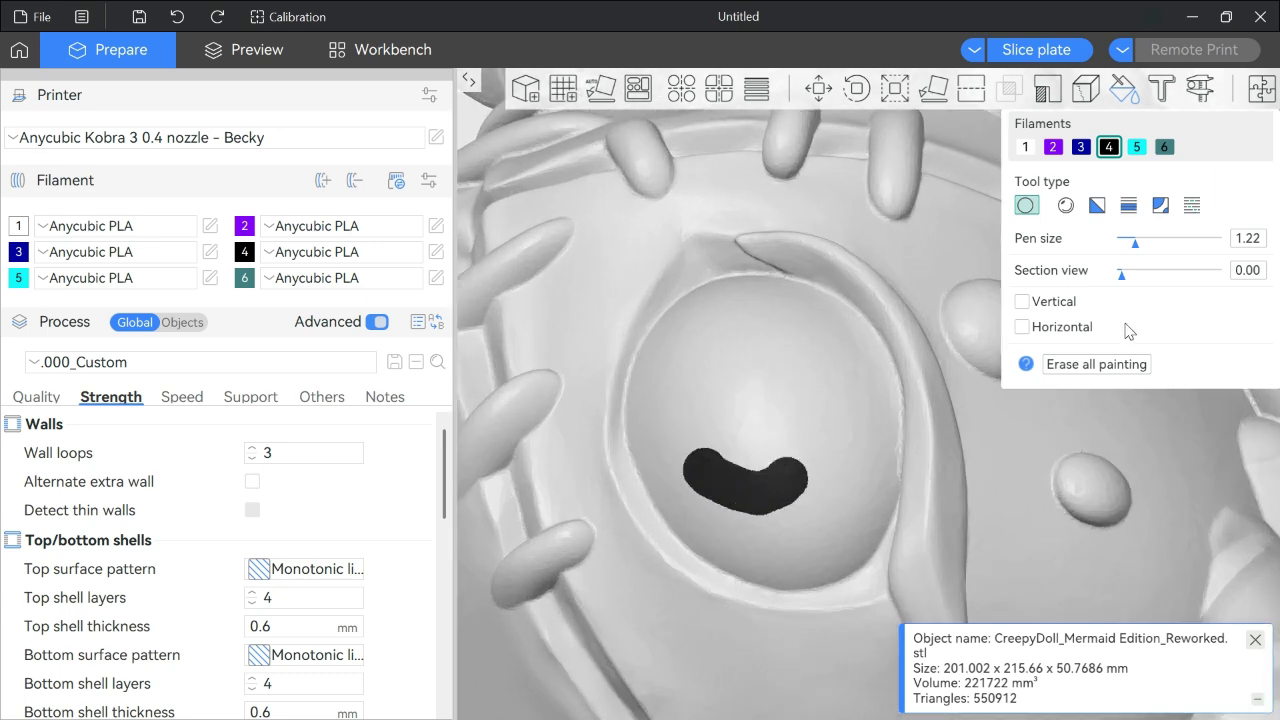
Set the circle brush's pen size to 4.53, trying one black dab on the eyeball before erasing all painting
mouse_move(1136, 247)
mouse_down()
mouse_move(1125, 250)
mouse_move(1176, 250)
mouse_up()
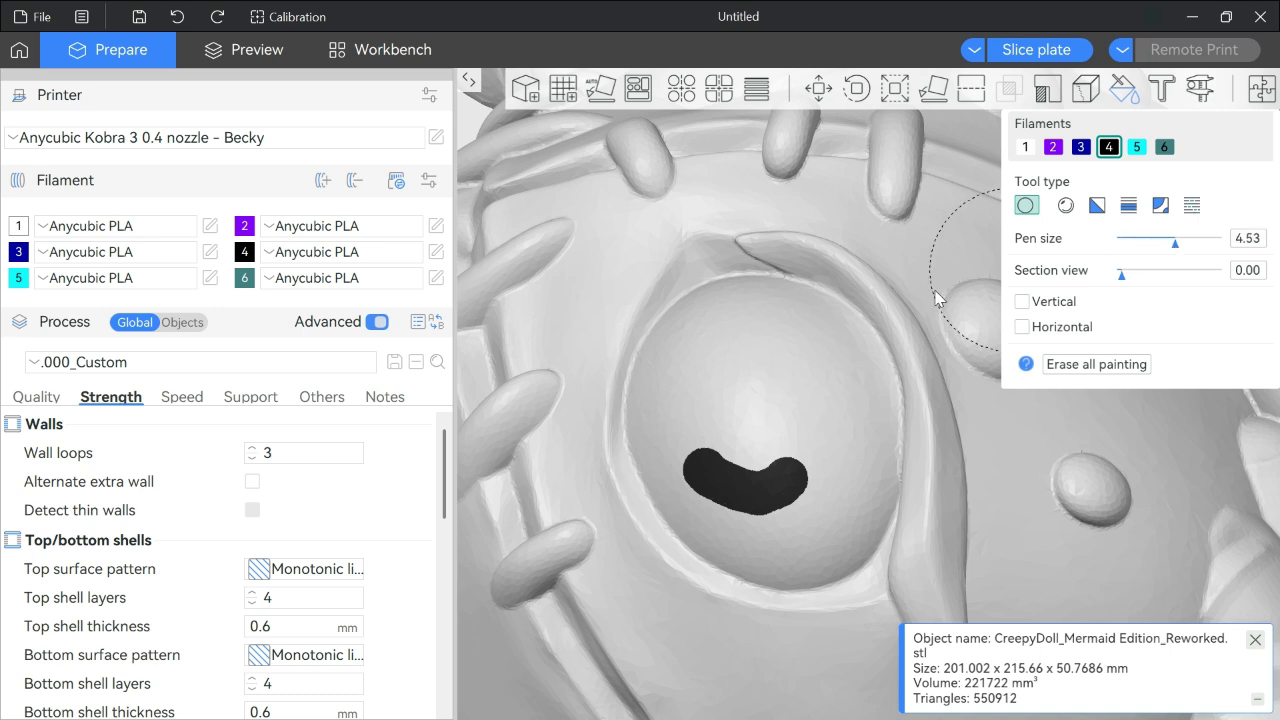
click(762, 381)
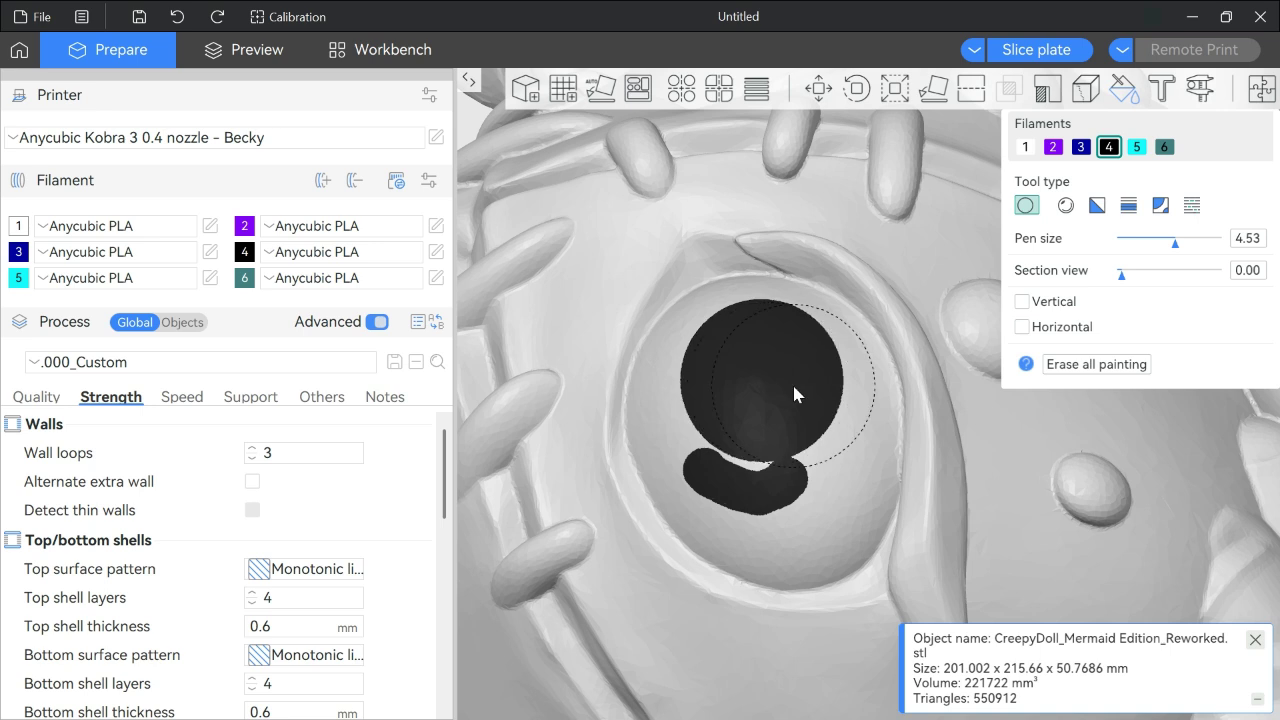
click(1106, 366)
Try four large black dabs on and around the eye, undoing the last one, and erase all painting
click(741, 380)
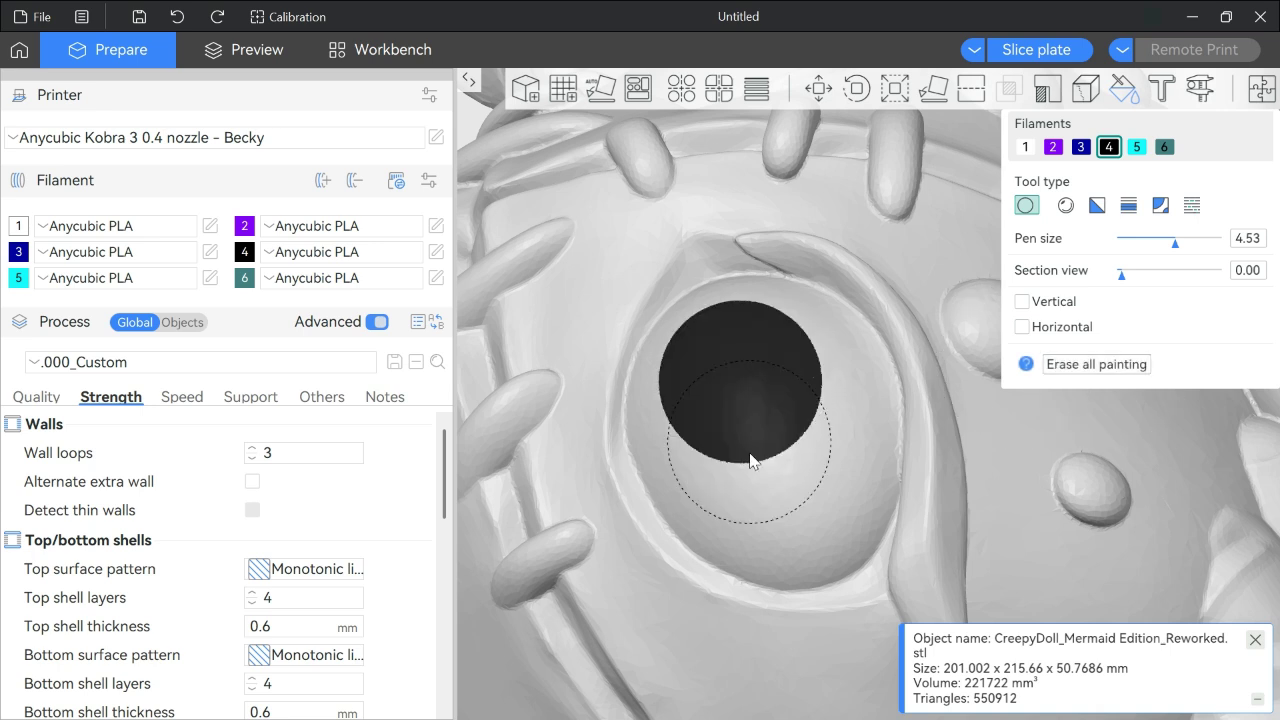
click(750, 510)
click(696, 626)
click(927, 548)
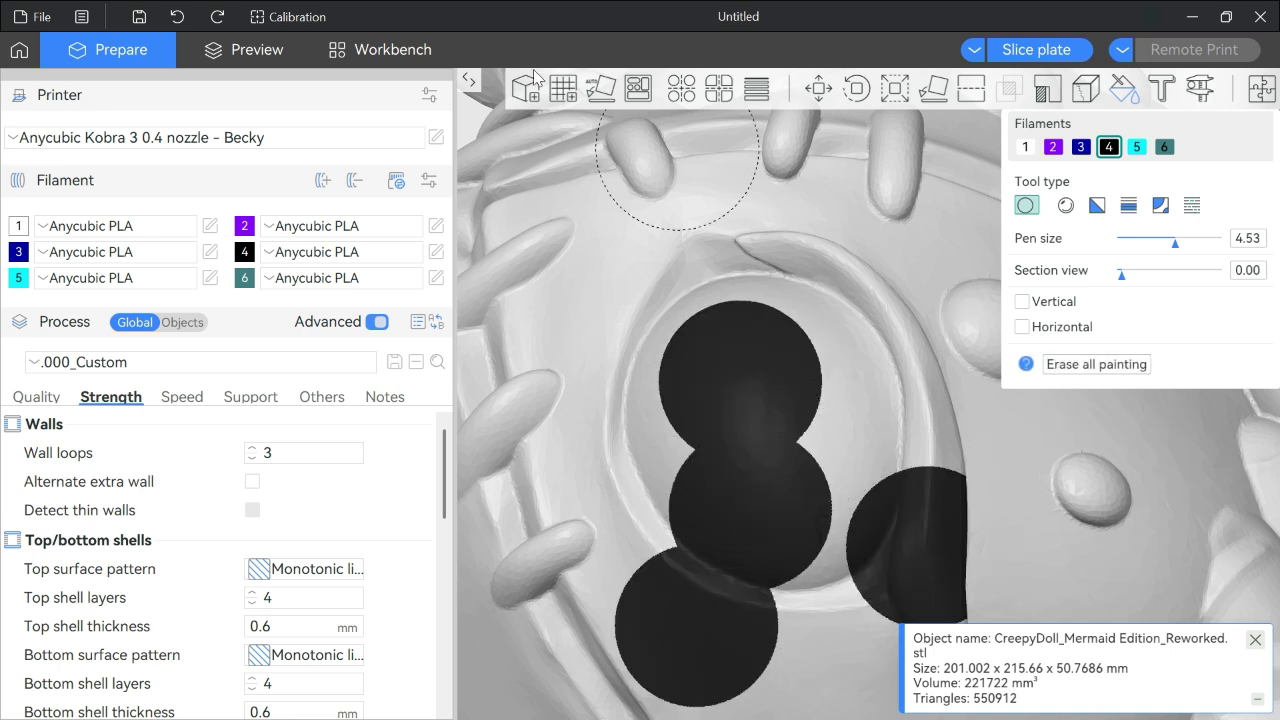
click(176, 17)
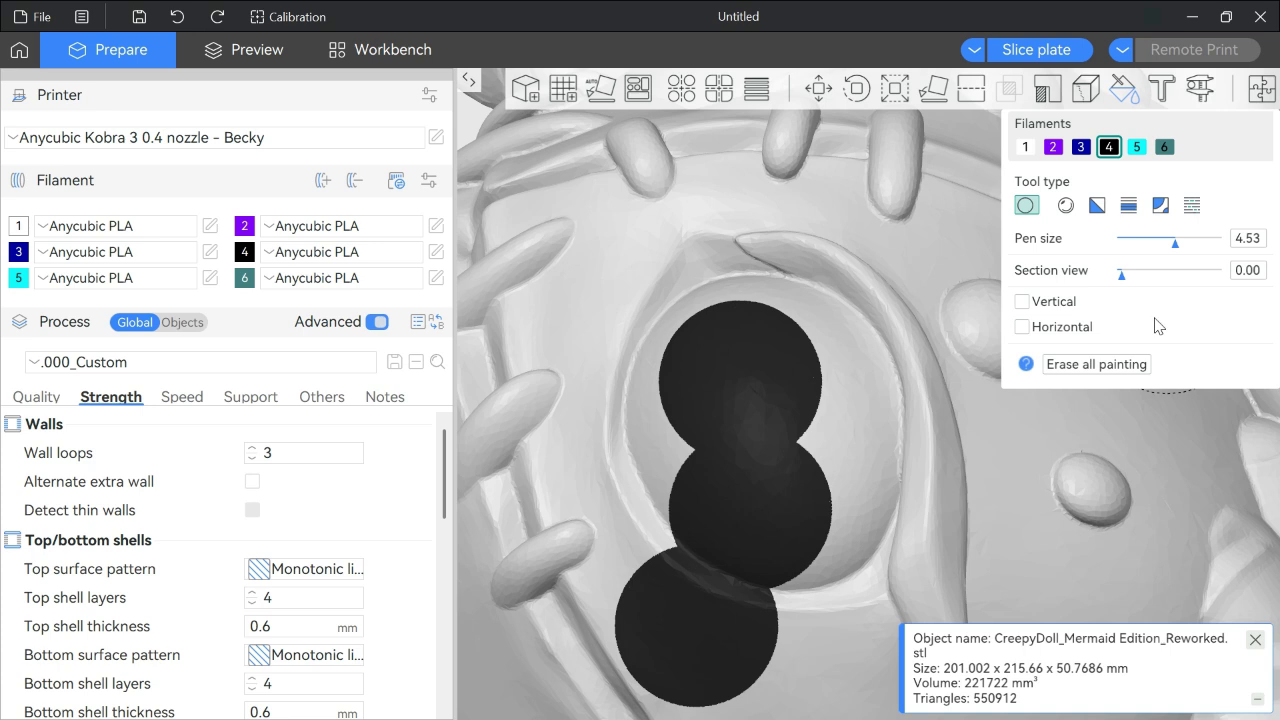
click(1100, 366)
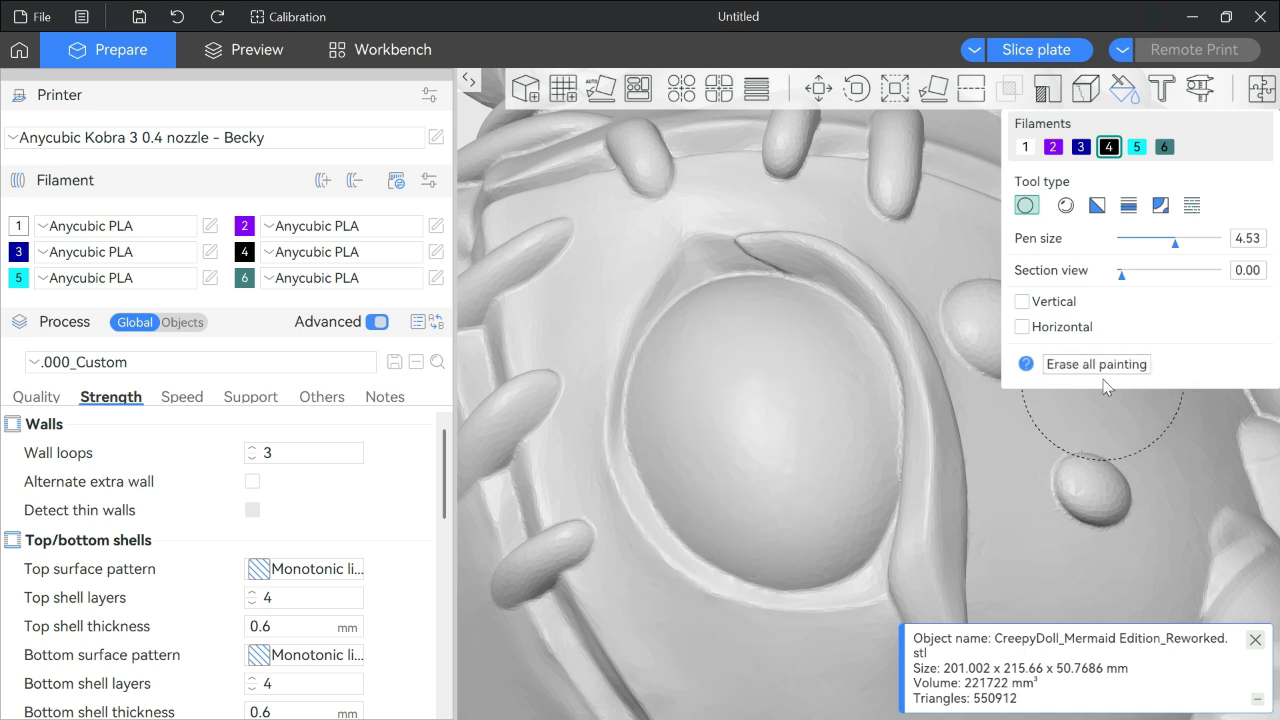
Use the section view to cut into the model, setting it to 0.54 and 0.62, and examine the exposed interior
click(1123, 274)
scroll(798, 444, down, 5)
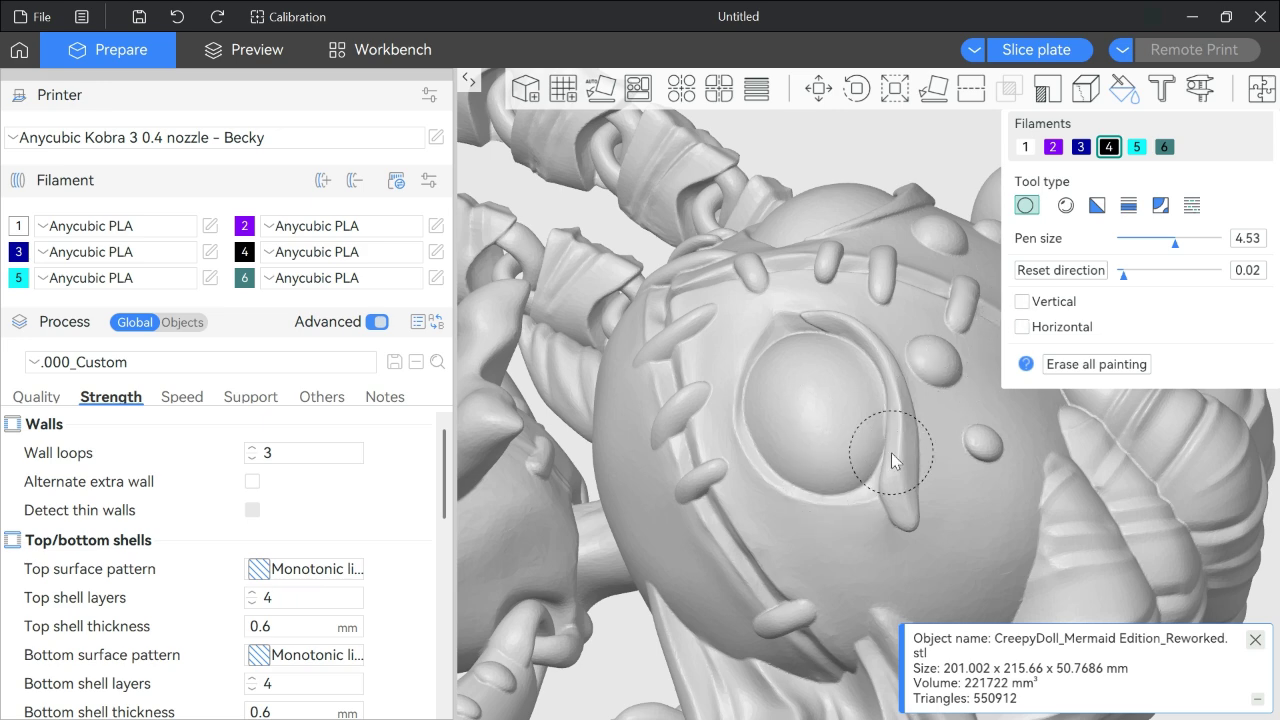
scroll(891, 452, down, 2)
scroll(891, 452, down, 3)
scroll(891, 452, up, 5)
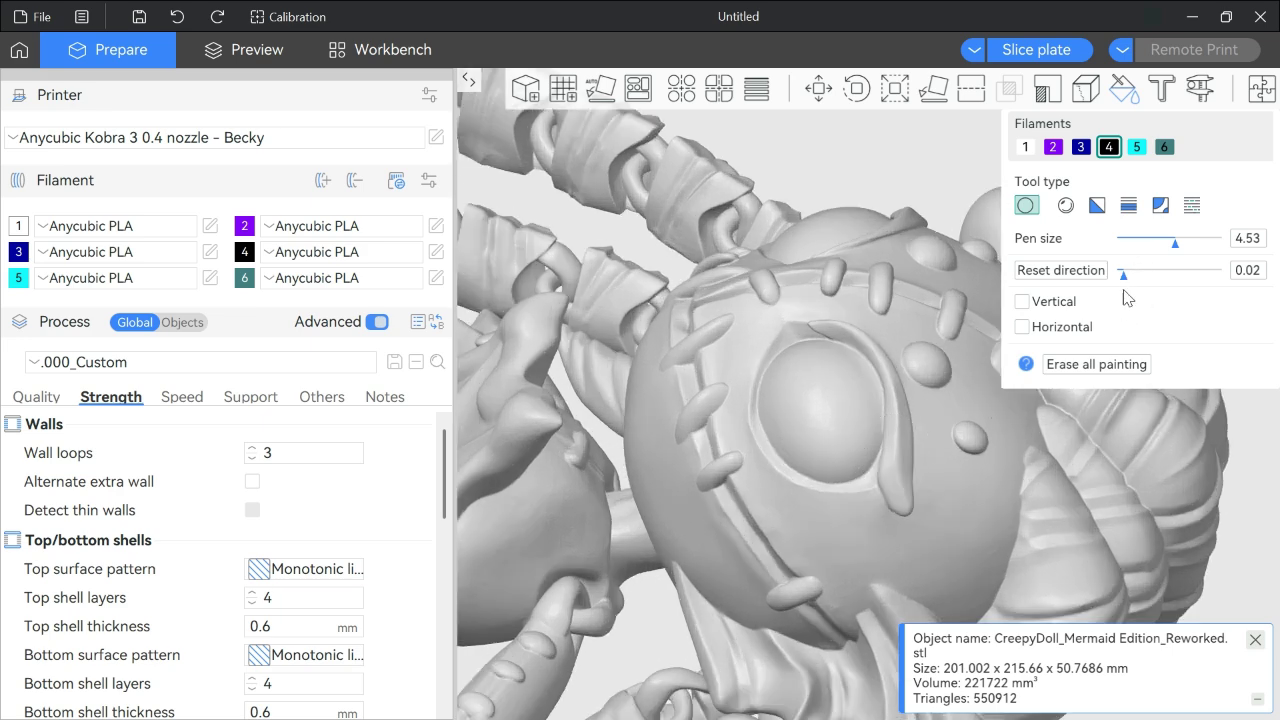
drag(1126, 282, 1176, 283)
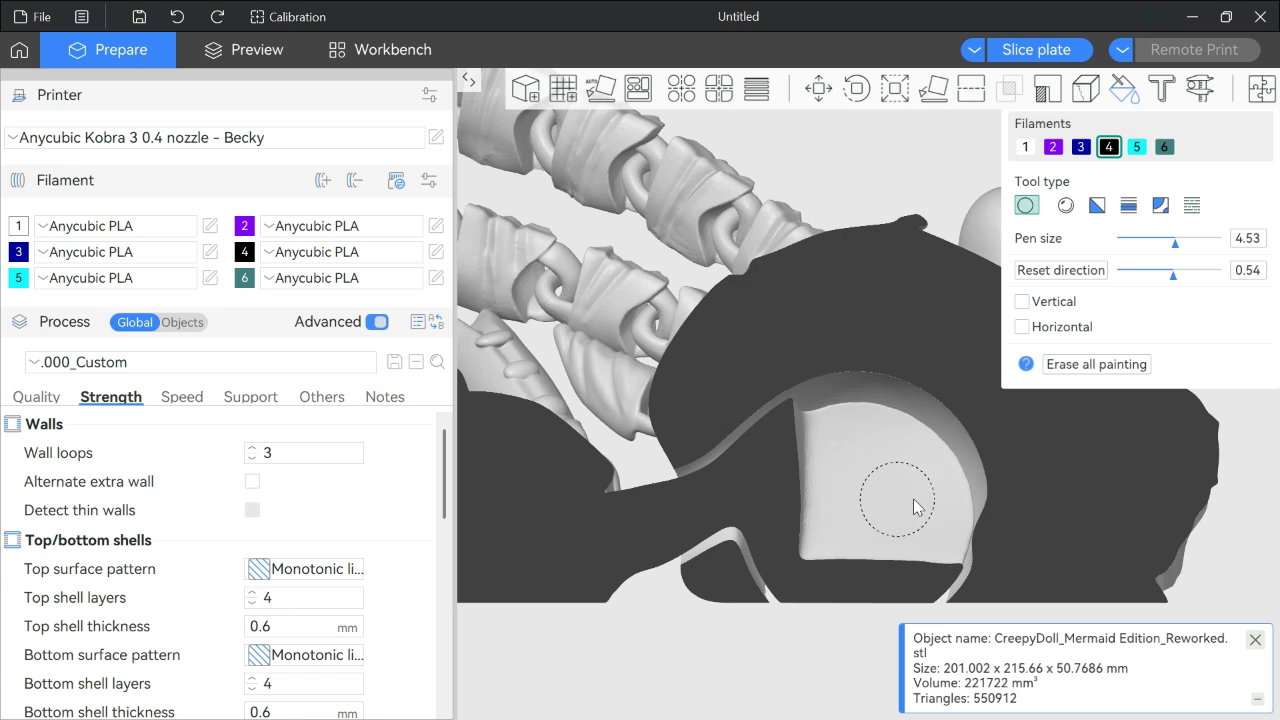
click(1178, 280)
drag(1177, 279, 1183, 283)
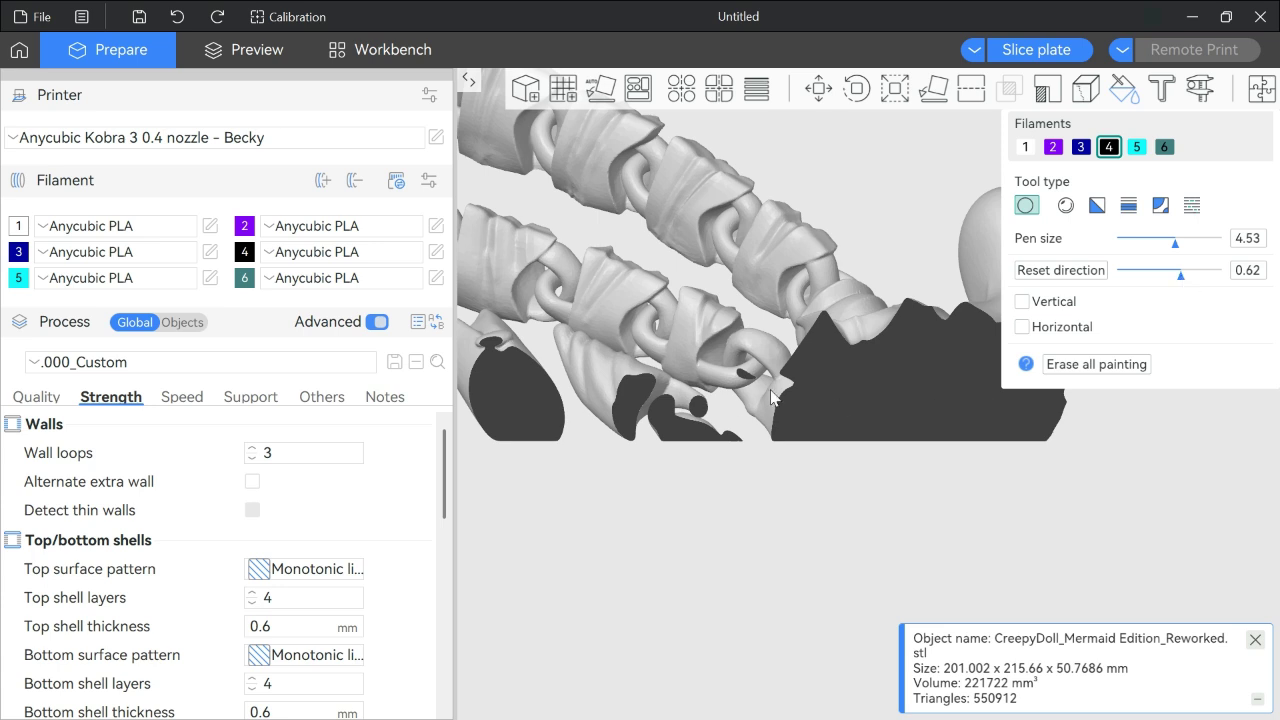
scroll(753, 378, up, 2)
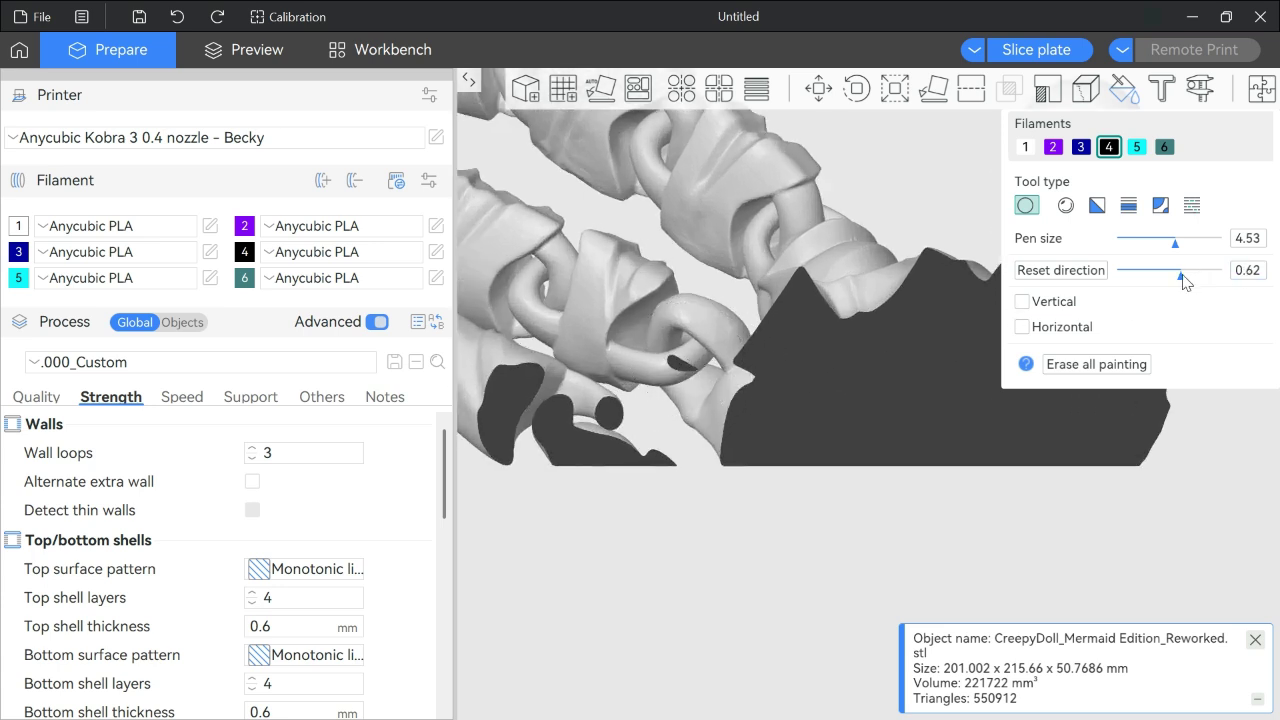
Return the section view to 0.04, advance it to 0.64, and examine the arm links behind the cut
drag(1185, 282, 1122, 283)
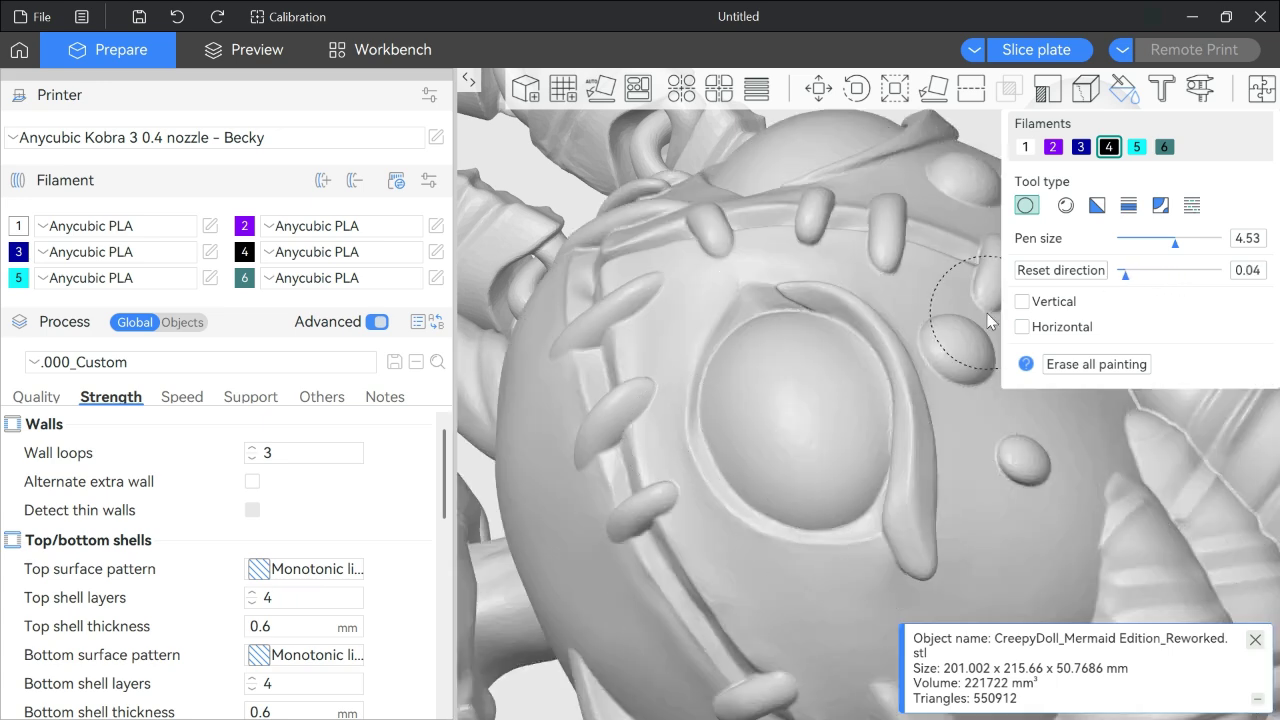
mouse_move(1017, 379)
drag(1125, 280, 1184, 285)
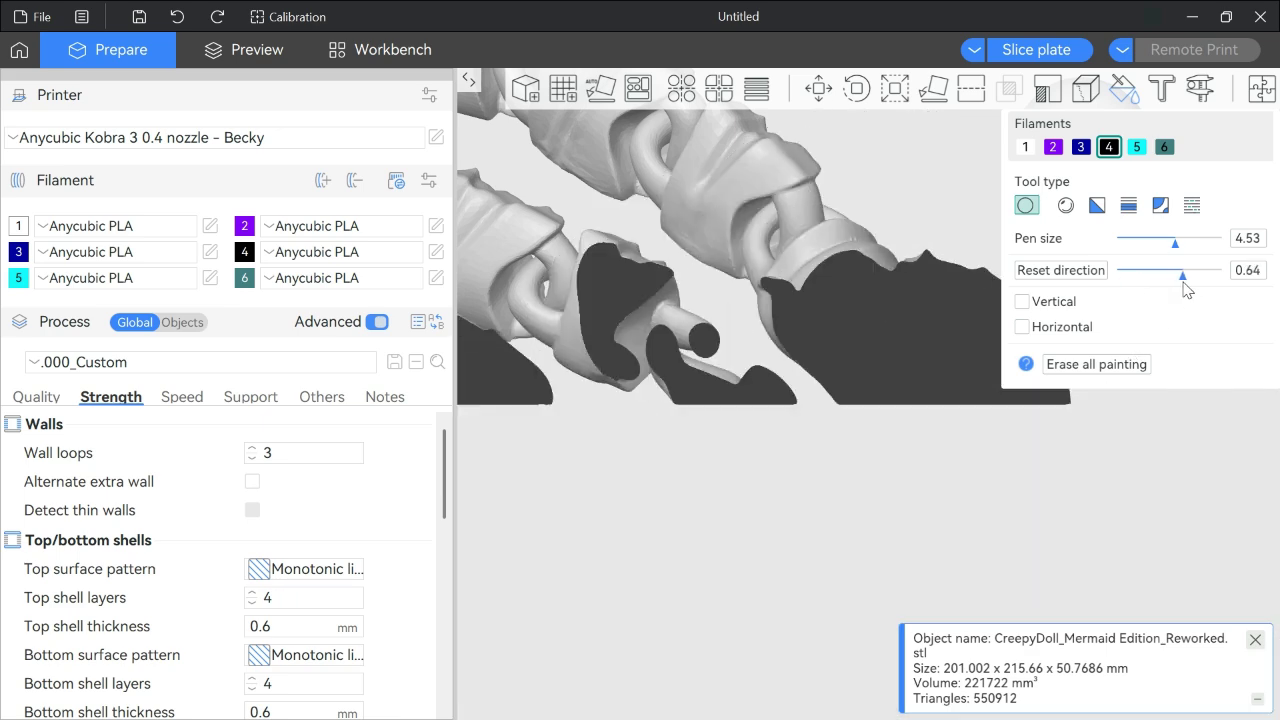
scroll(1088, 526, up, 5)
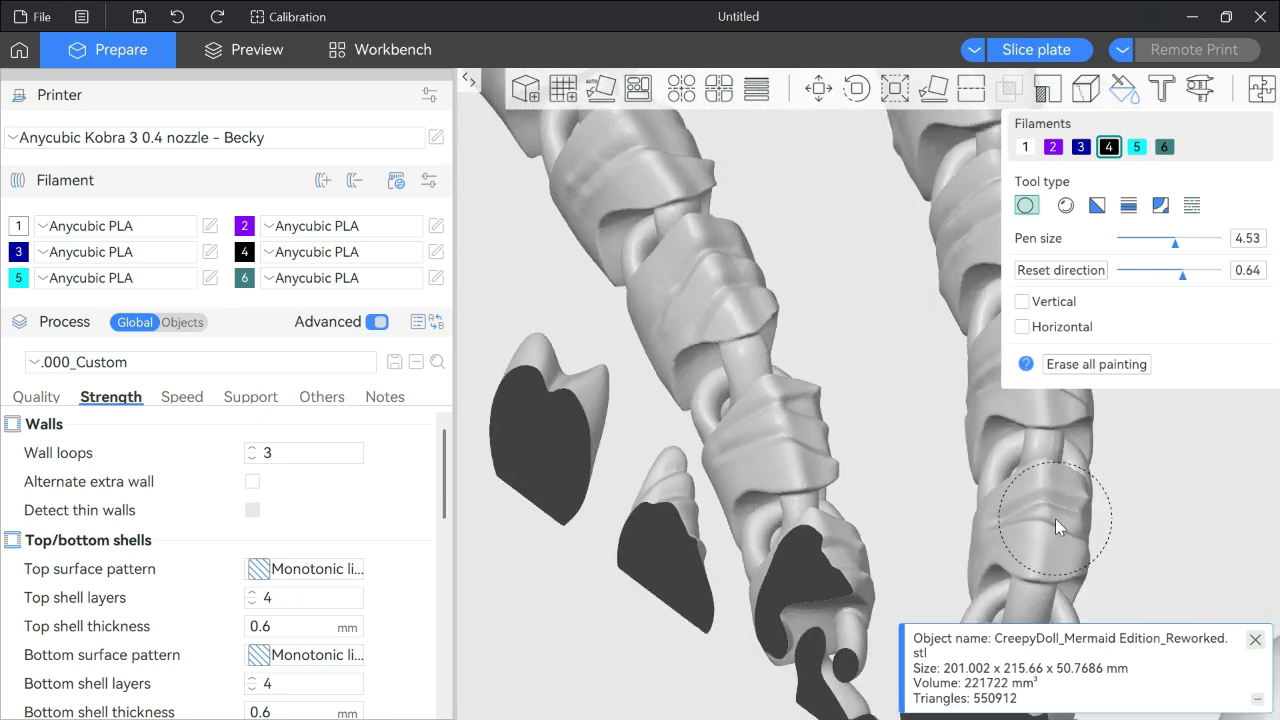
scroll(1018, 505, down, 5)
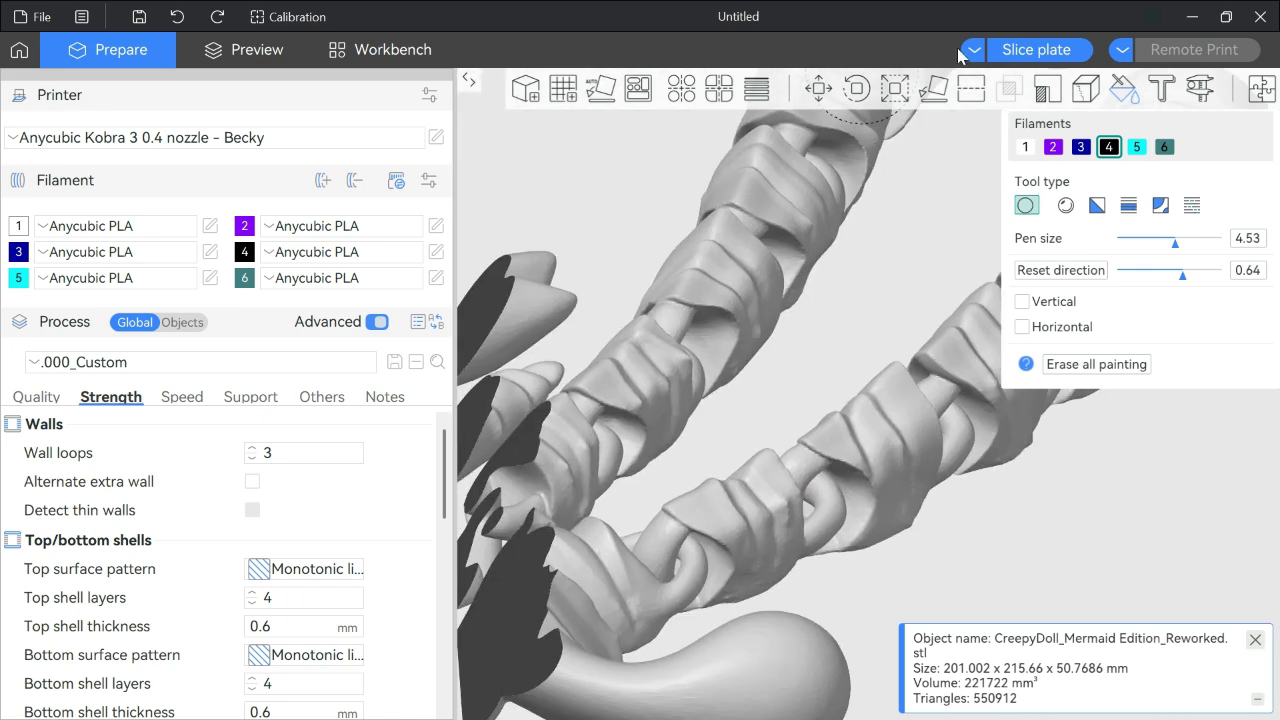
Advance the section view to 0.66, reset its direction, and pull it back to 0.15
scroll(1082, 407, down, 1)
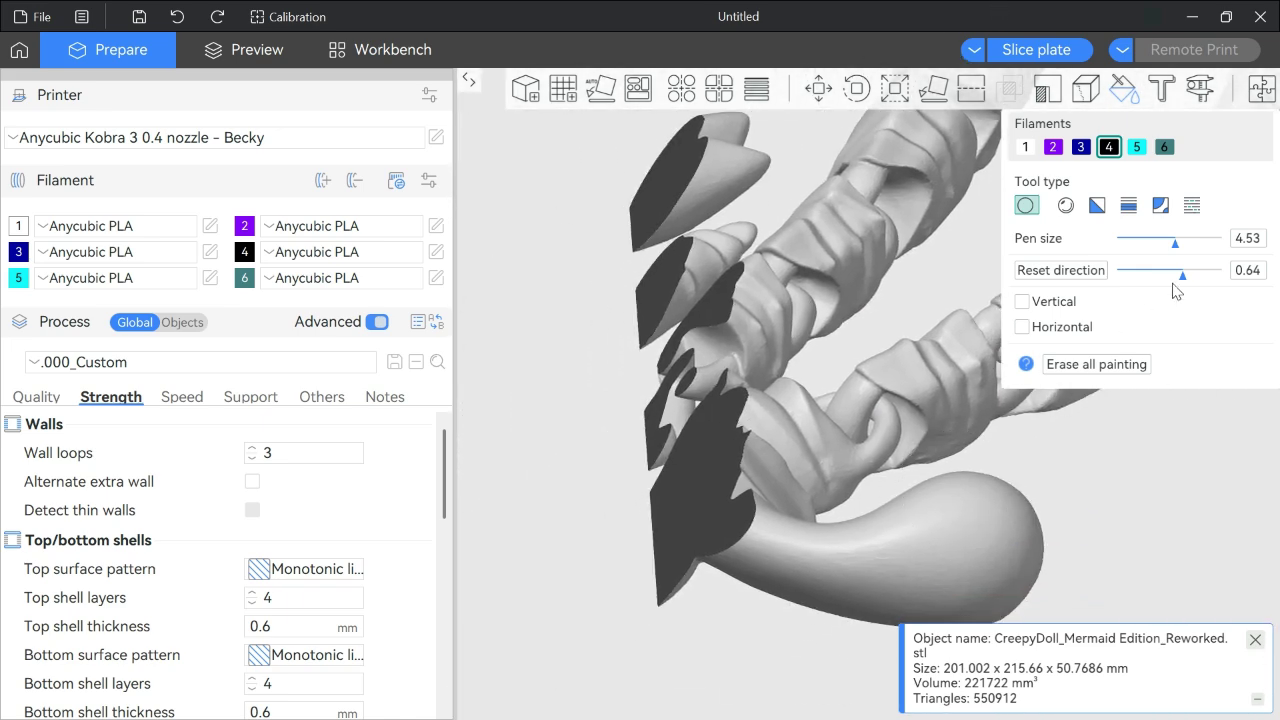
drag(1184, 278, 1186, 282)
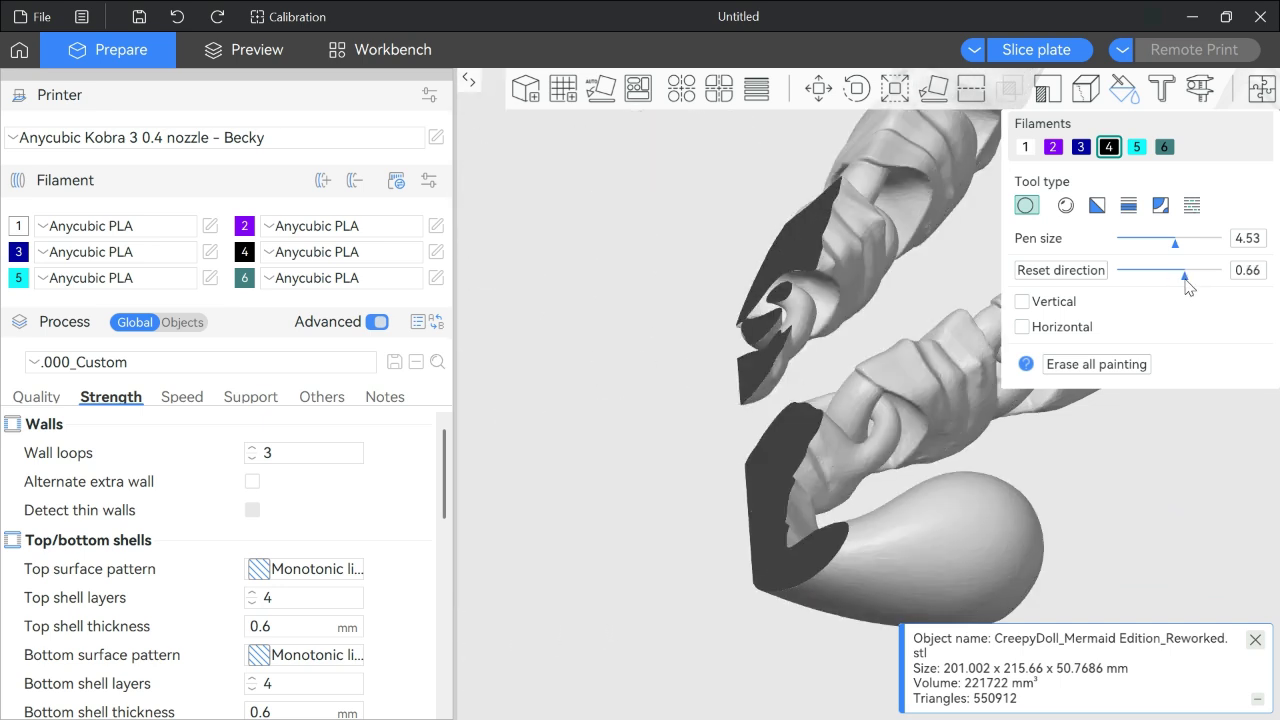
click(1047, 277)
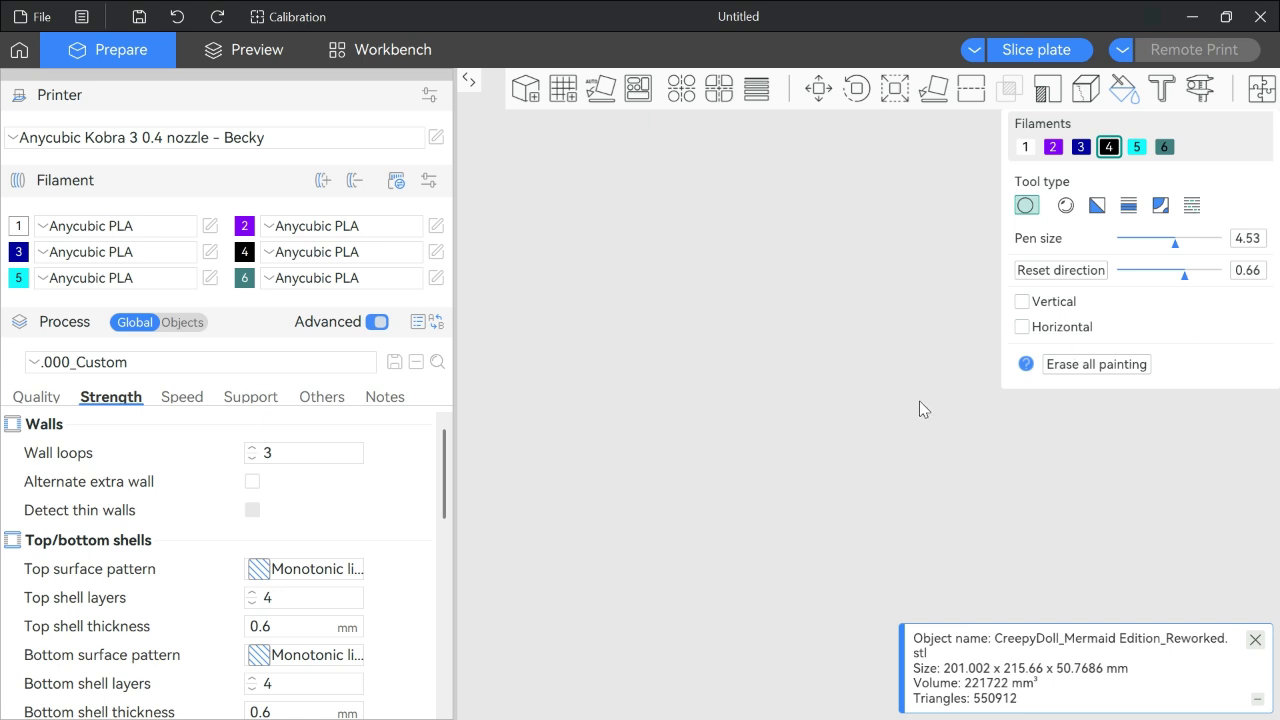
drag(1177, 281, 1137, 284)
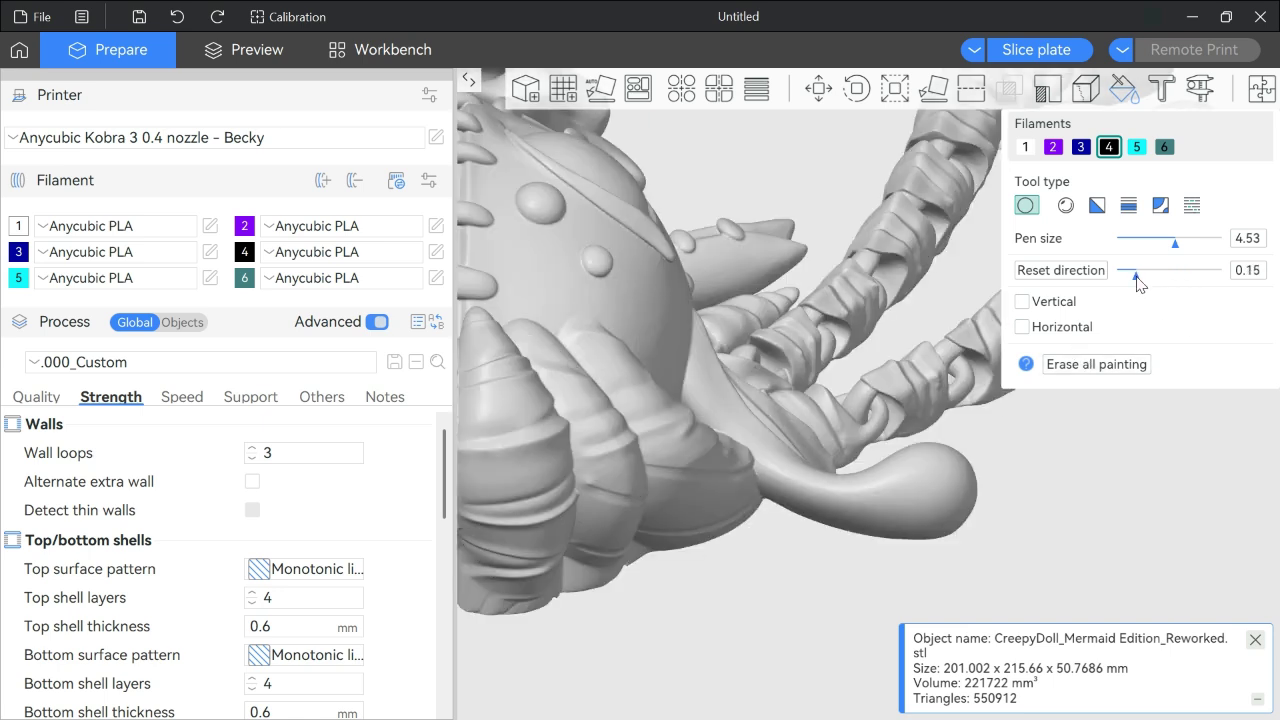
Facing the head, cut into it with the section view at 0.35 and 0.33, examine the interior, and return to 0.00
mouse_move(768, 507)
mouse_down()
mouse_move(718, 566)
mouse_move(731, 497)
mouse_up()
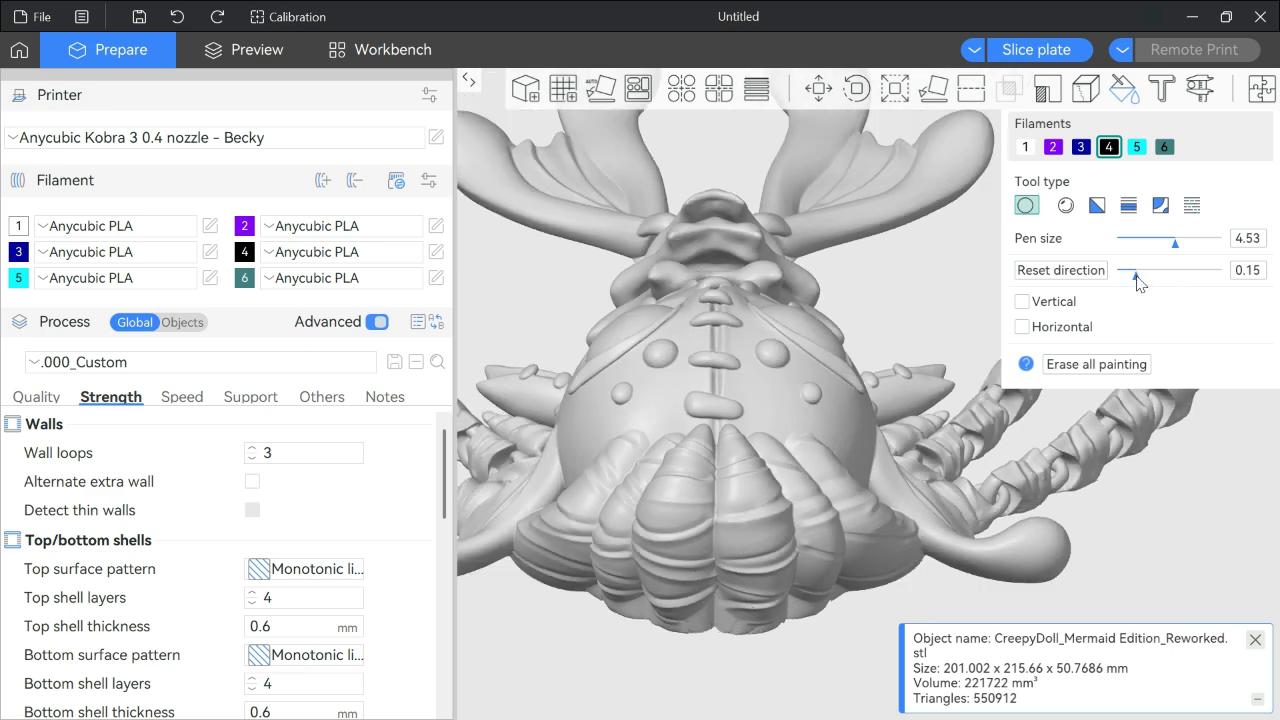
drag(1137, 279, 1157, 297)
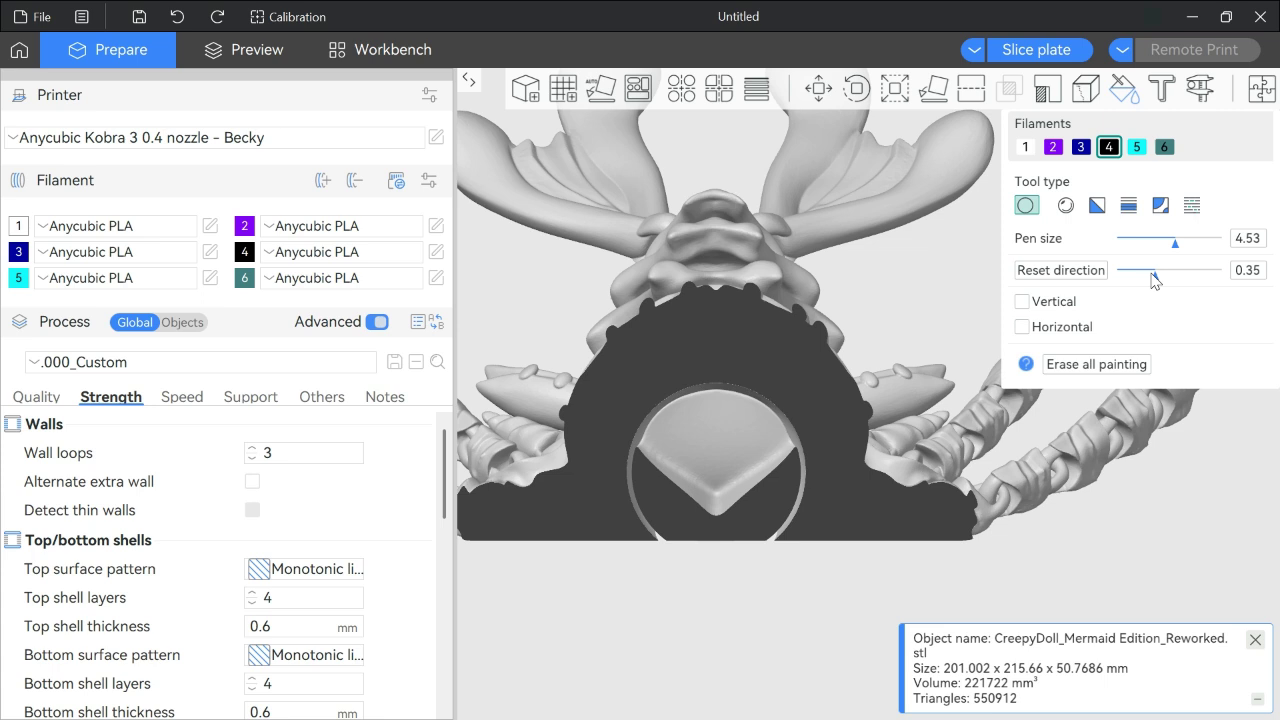
mouse_move(1155, 278)
mouse_down()
mouse_move(1166, 284)
mouse_move(1154, 286)
mouse_up()
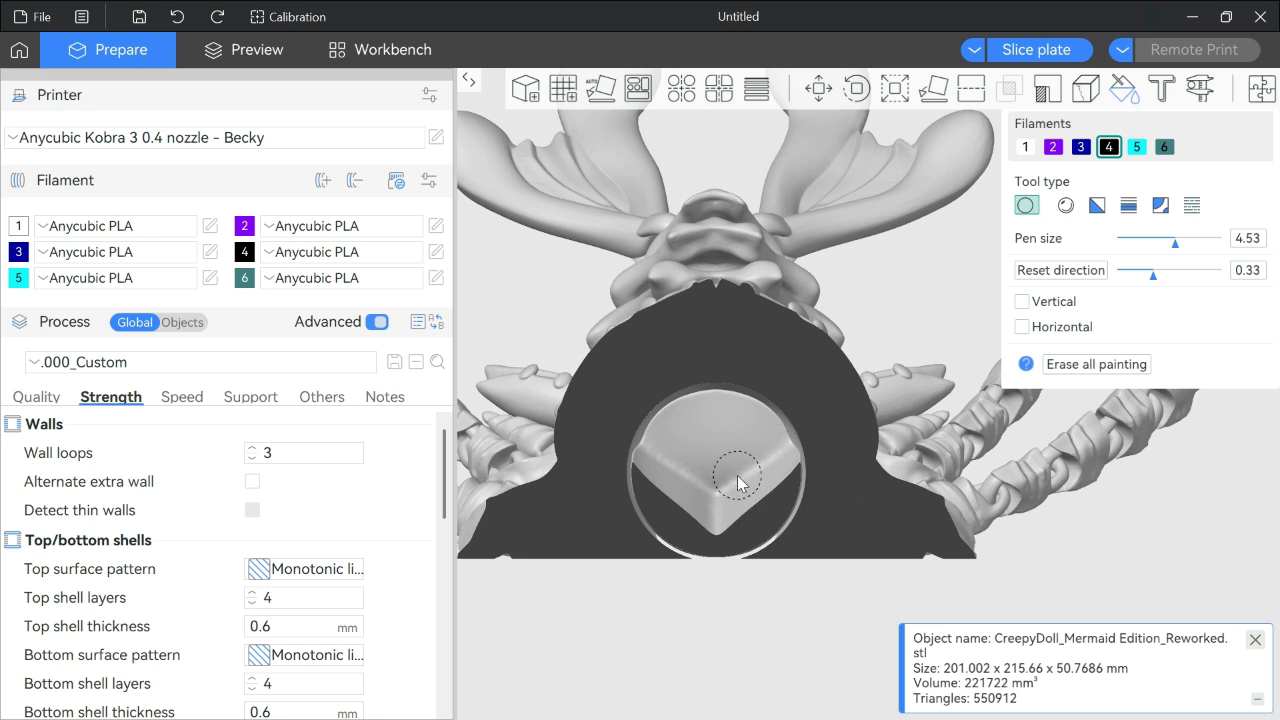
drag(1156, 281, 1122, 277)
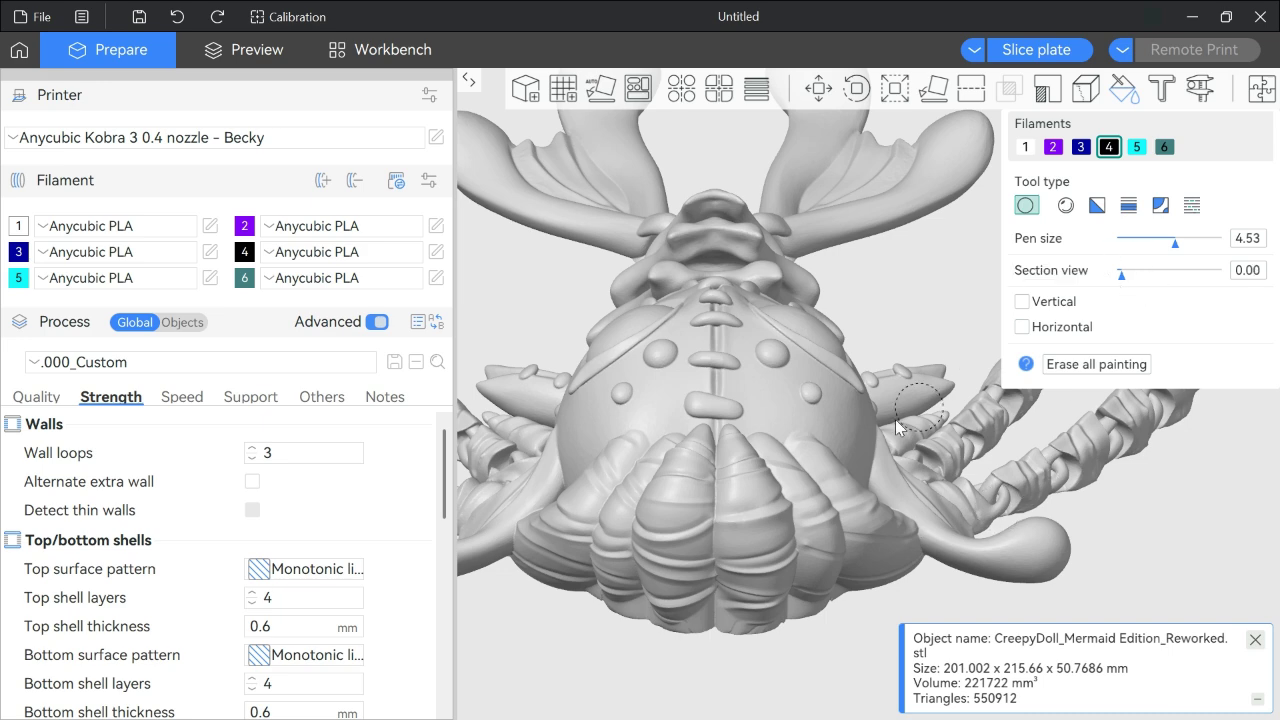
Paint a round black pupil on each eye using the Sphere brush at pen size 4.53
scroll(519, 309, up, 6)
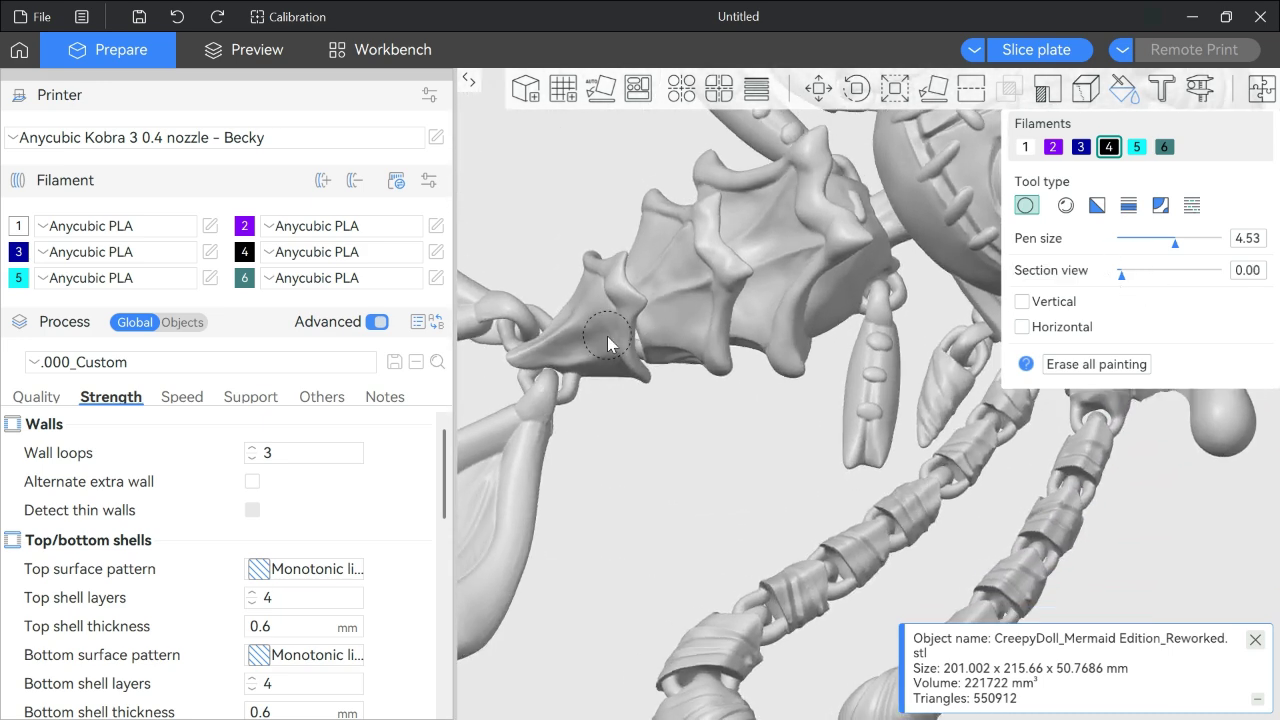
scroll(608, 343, down, 6)
scroll(1112, 418, down, 2)
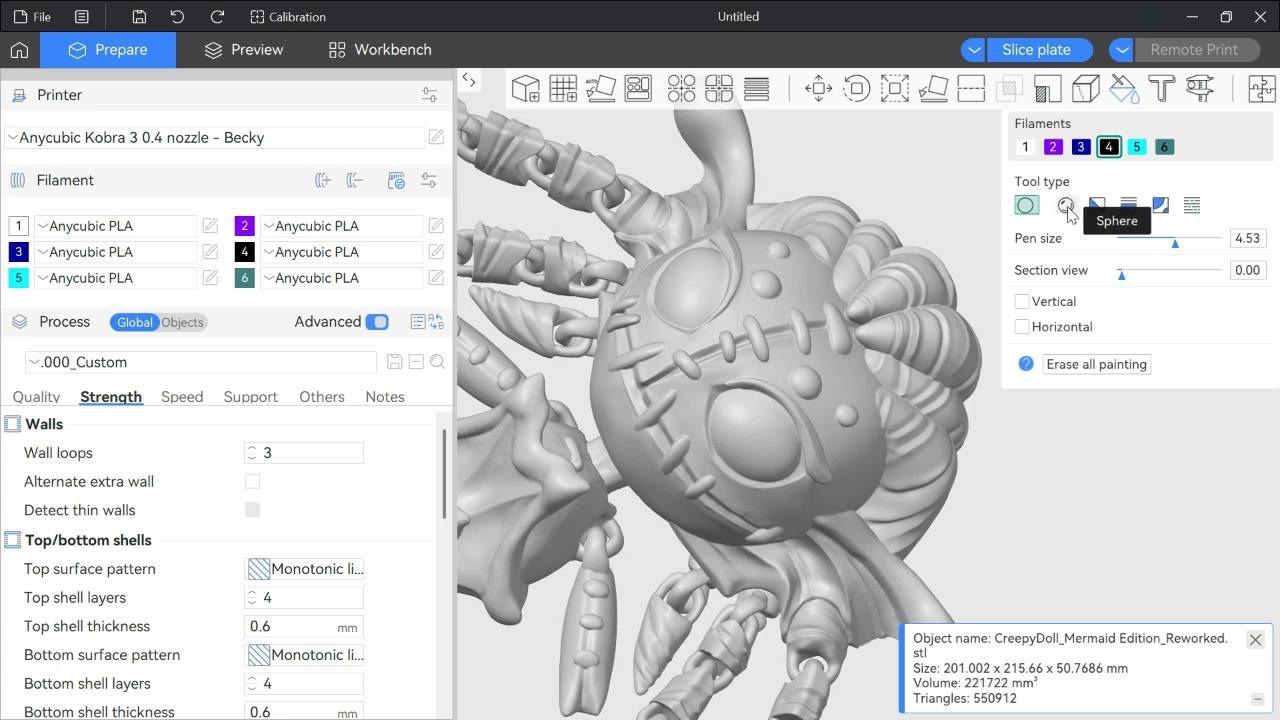
click(1066, 207)
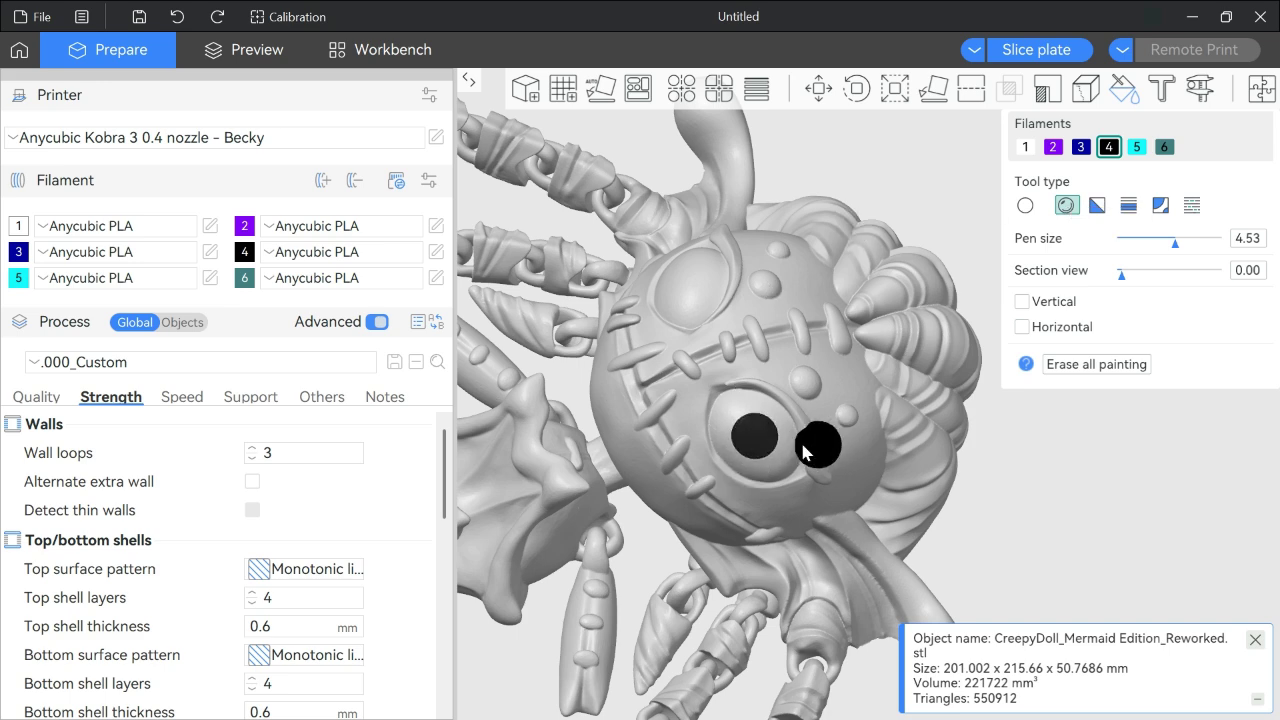
click(754, 435)
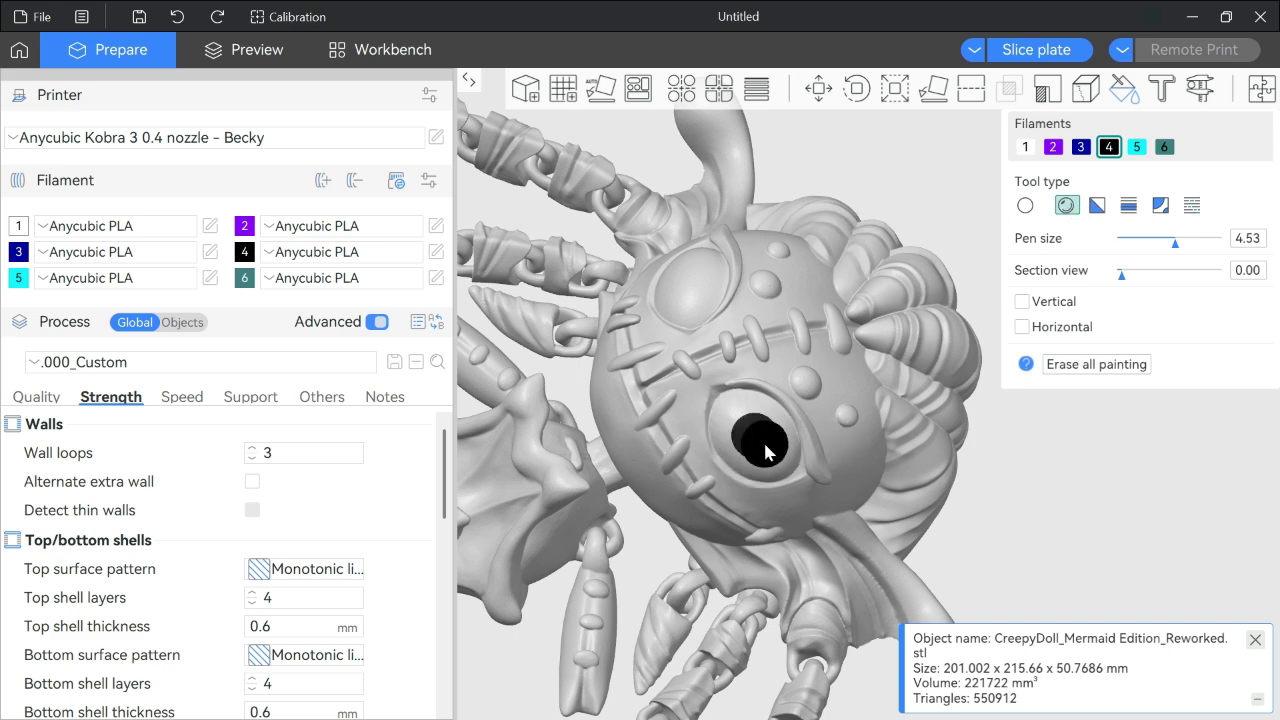
Paint scattered black triangles on the eyeball just below the pupil using the Triangle tool
scroll(1100, 524, up, 5)
click(1097, 207)
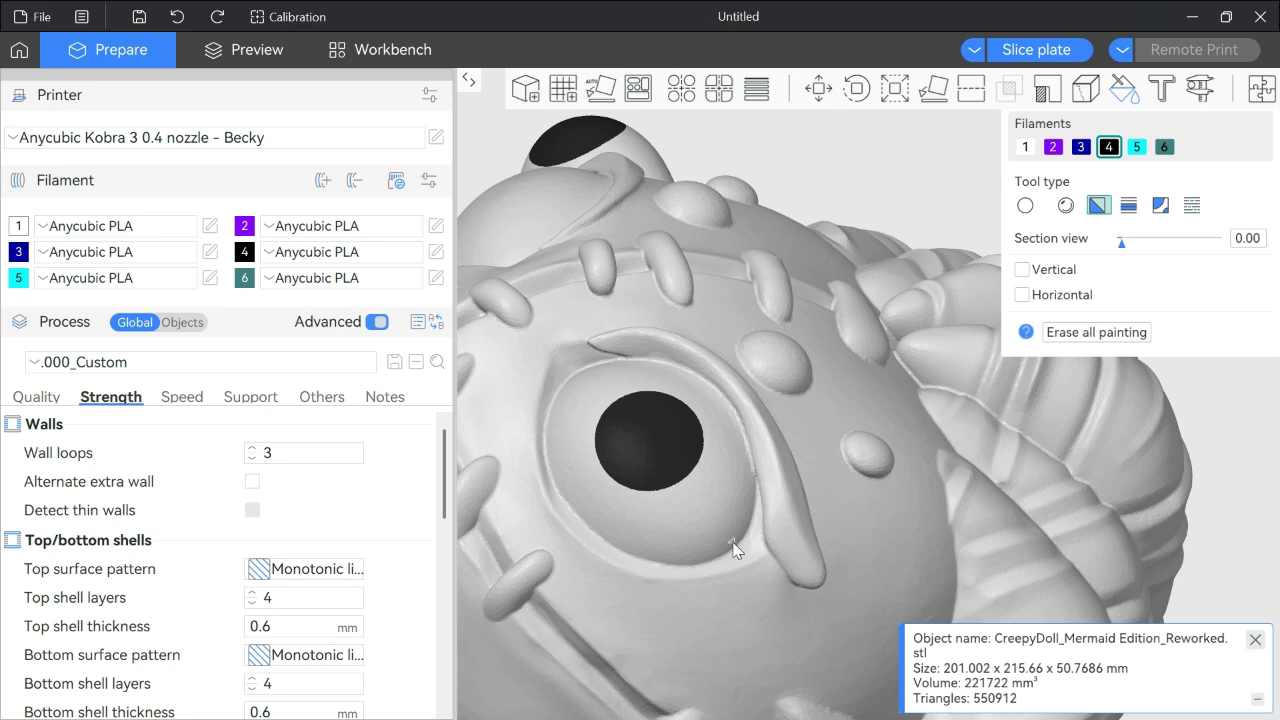
scroll(657, 517, up, 2)
scroll(652, 525, up, 3)
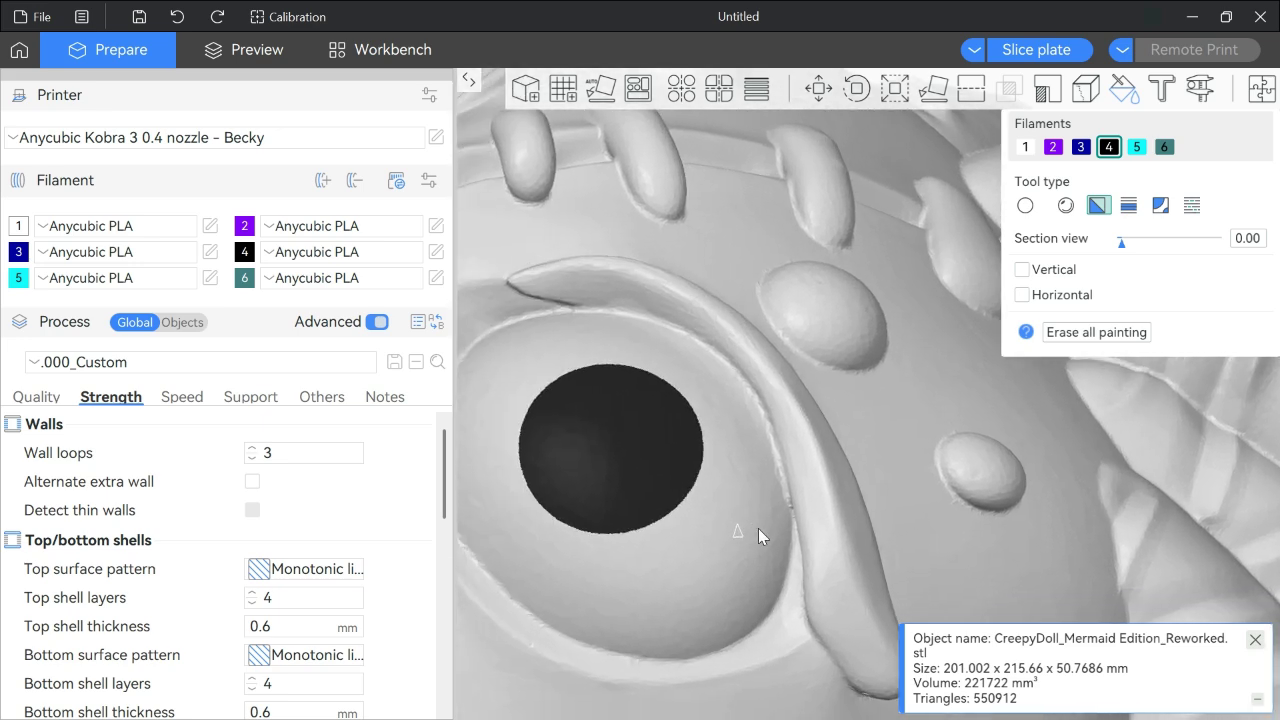
right_drag(696, 620, 713, 560)
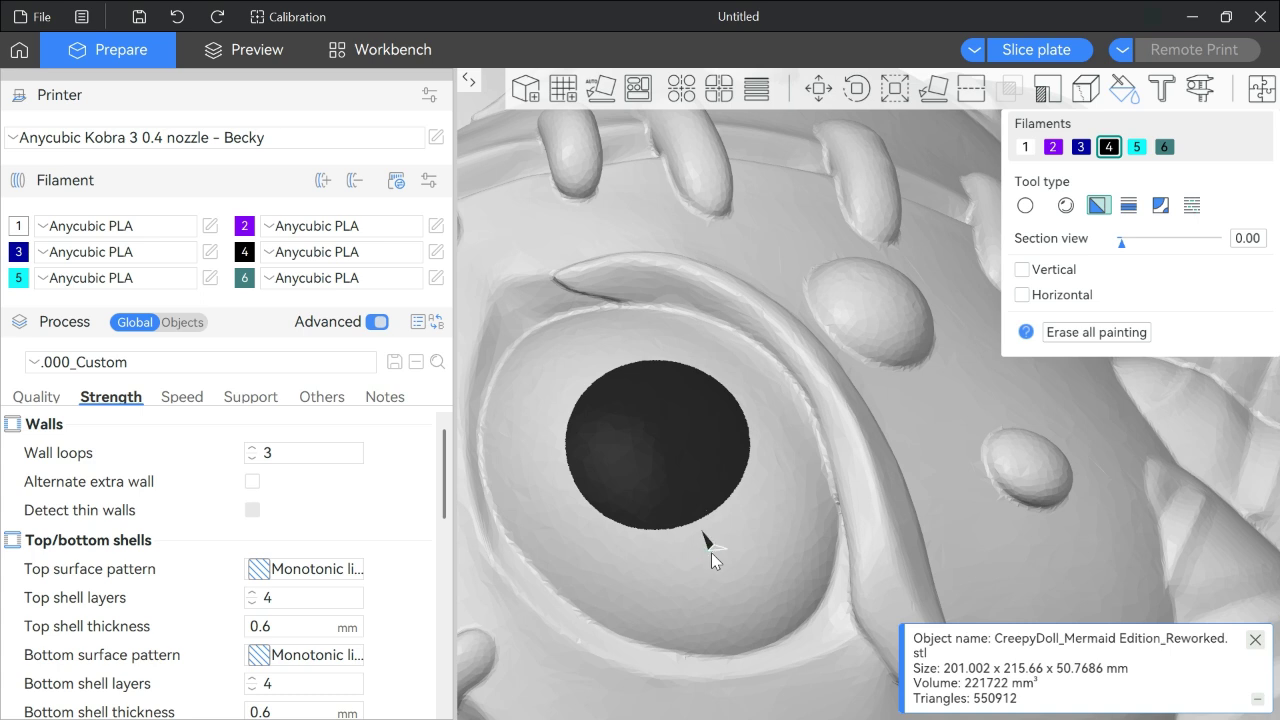
click(714, 560)
drag(706, 554, 696, 582)
click(701, 589)
drag(709, 597, 721, 601)
mouse_move(704, 540)
mouse_down()
mouse_move(664, 586)
mouse_move(700, 595)
mouse_move(677, 558)
mouse_move(659, 578)
mouse_up()
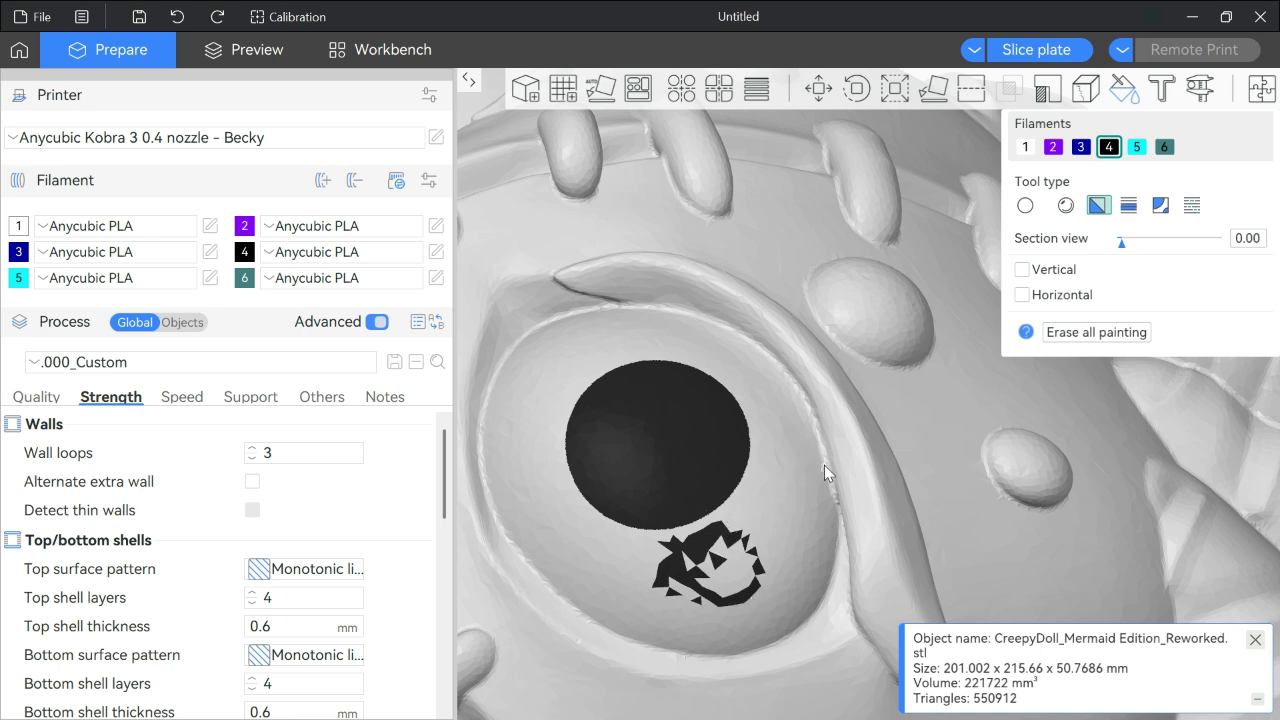
Paint a black band around the middle of the head using the Height range tool set to 2.54
click(1128, 206)
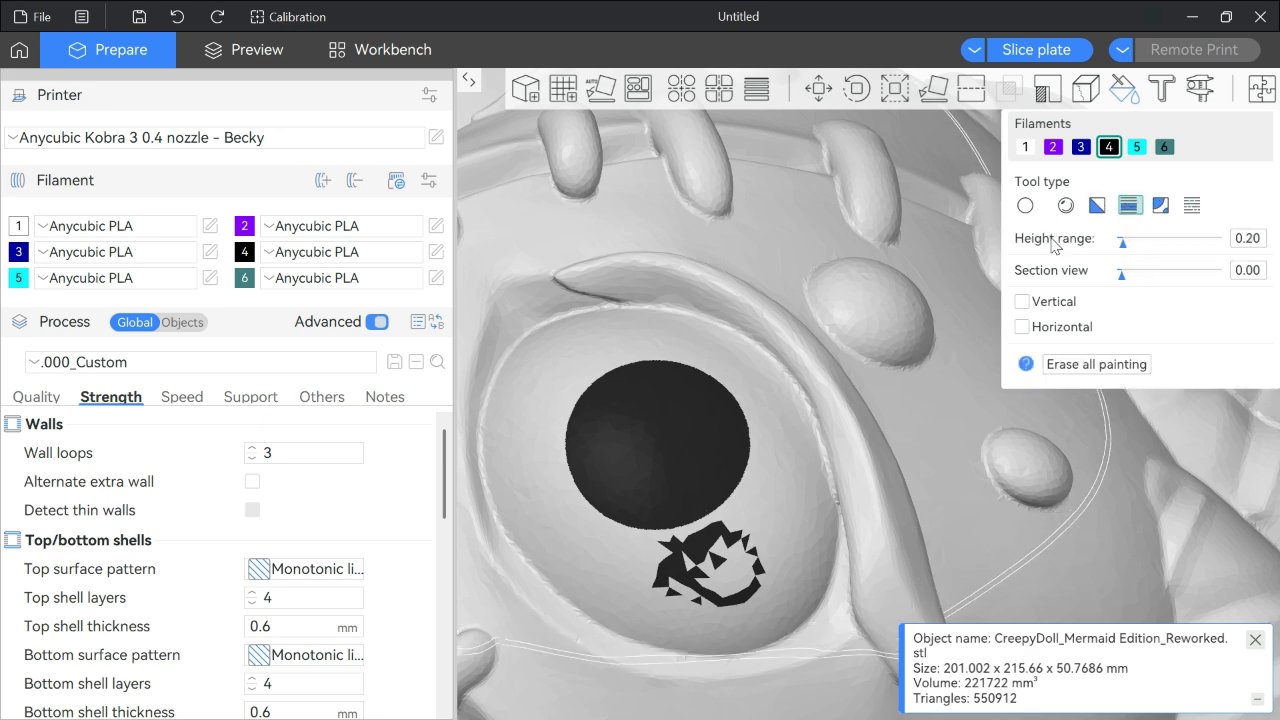
scroll(937, 463, down, 10)
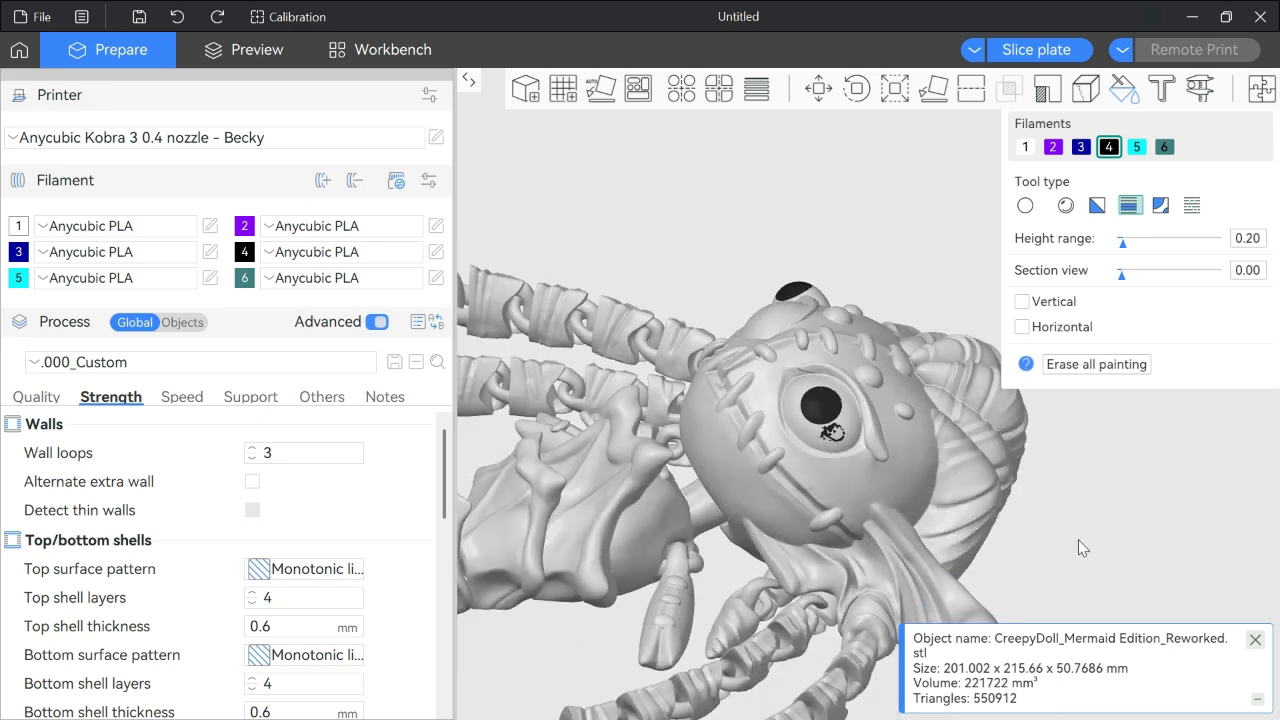
drag(1078, 539, 1066, 530)
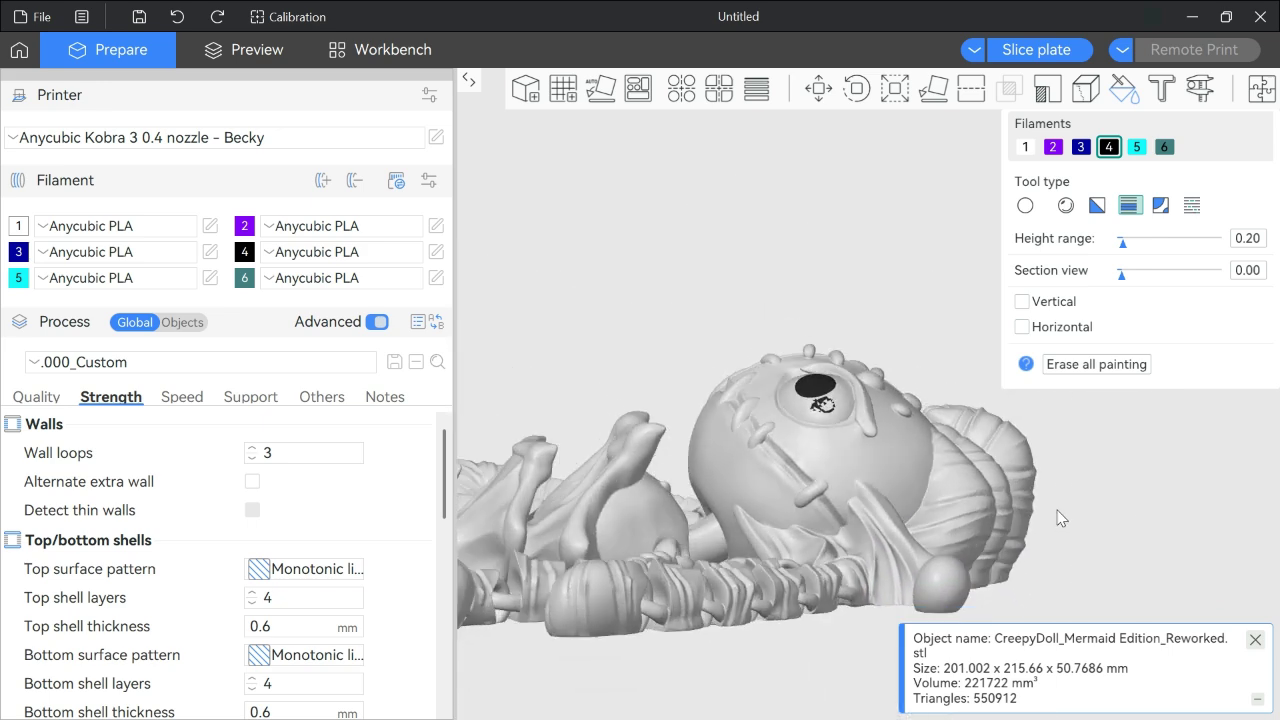
scroll(952, 553, up, 5)
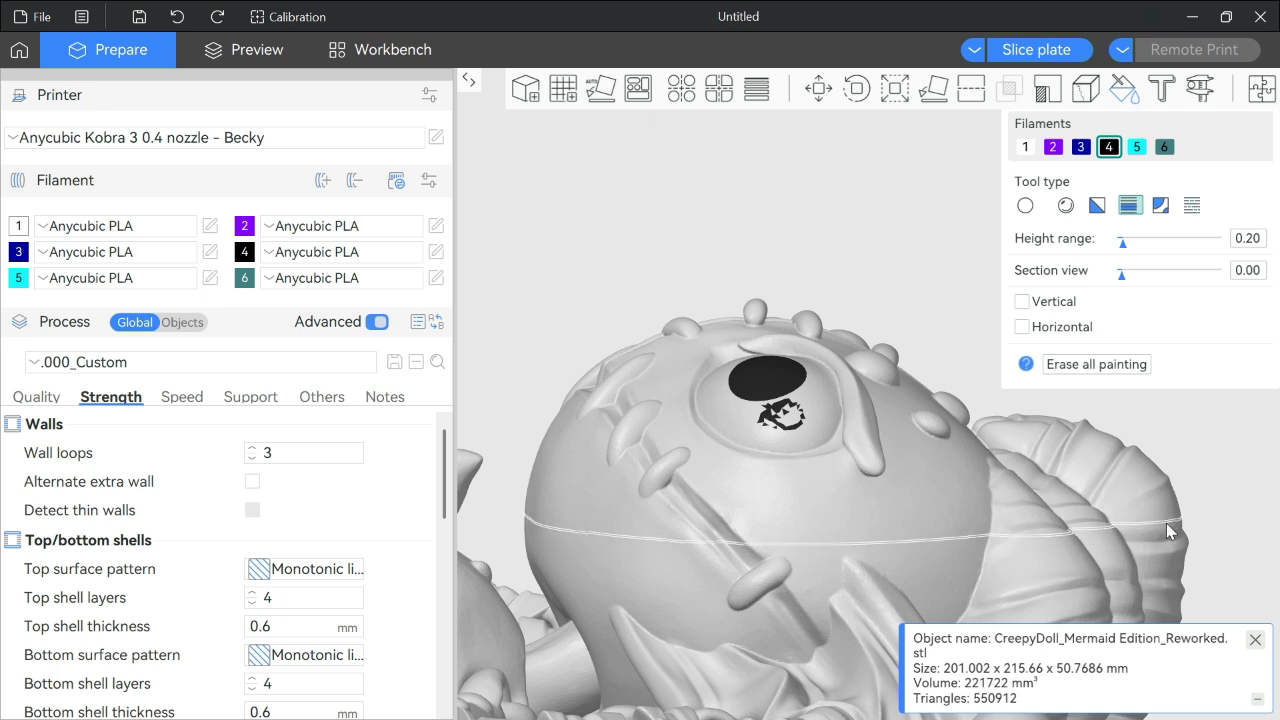
drag(952, 553, 1005, 495)
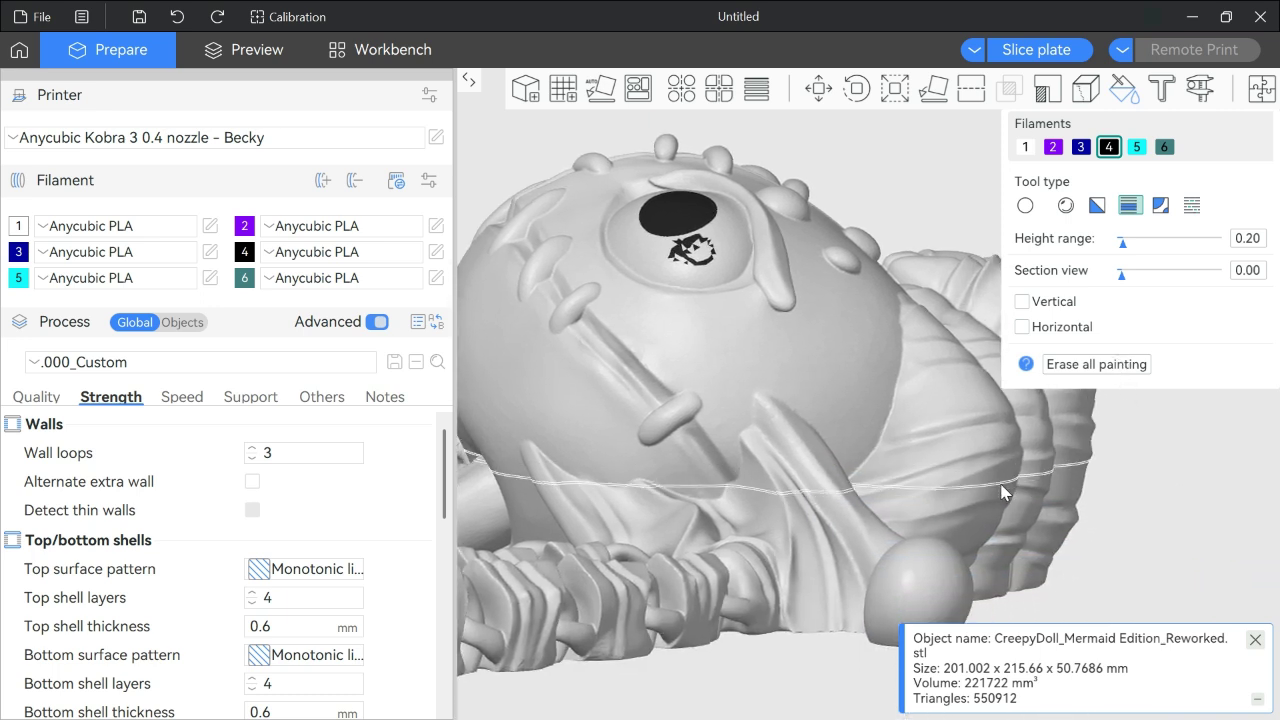
drag(1126, 254, 1152, 252)
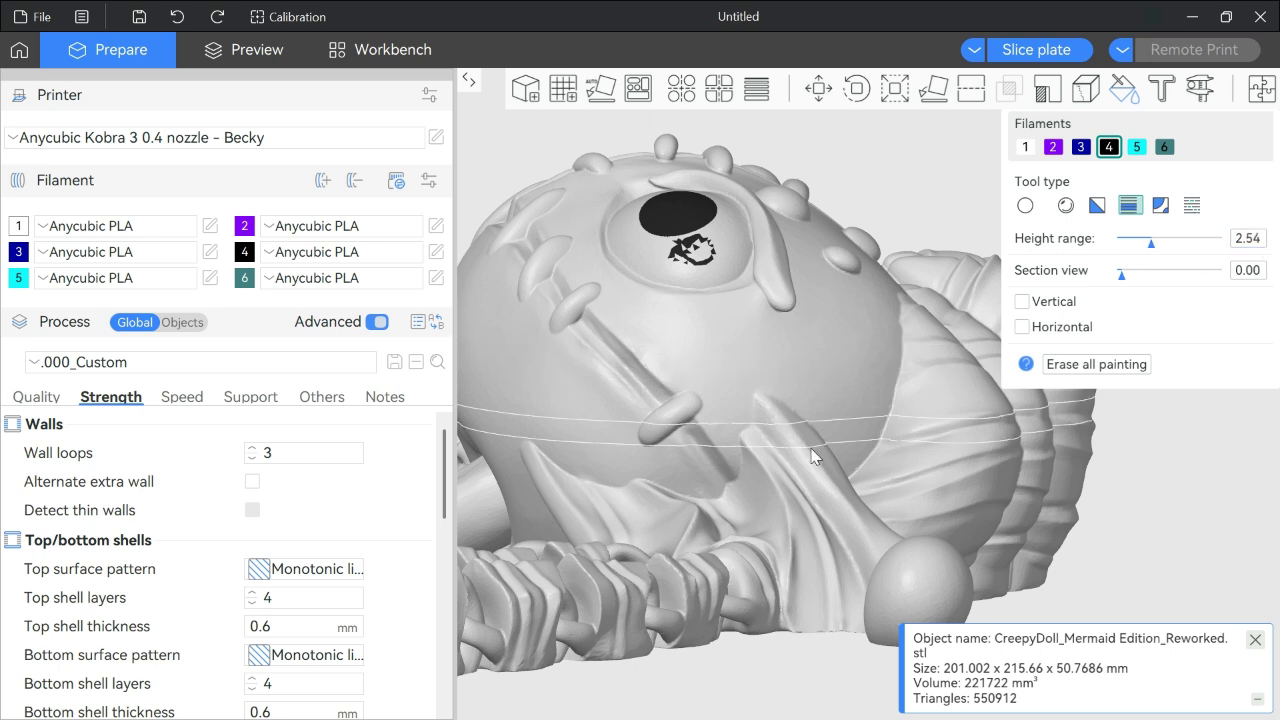
click(809, 381)
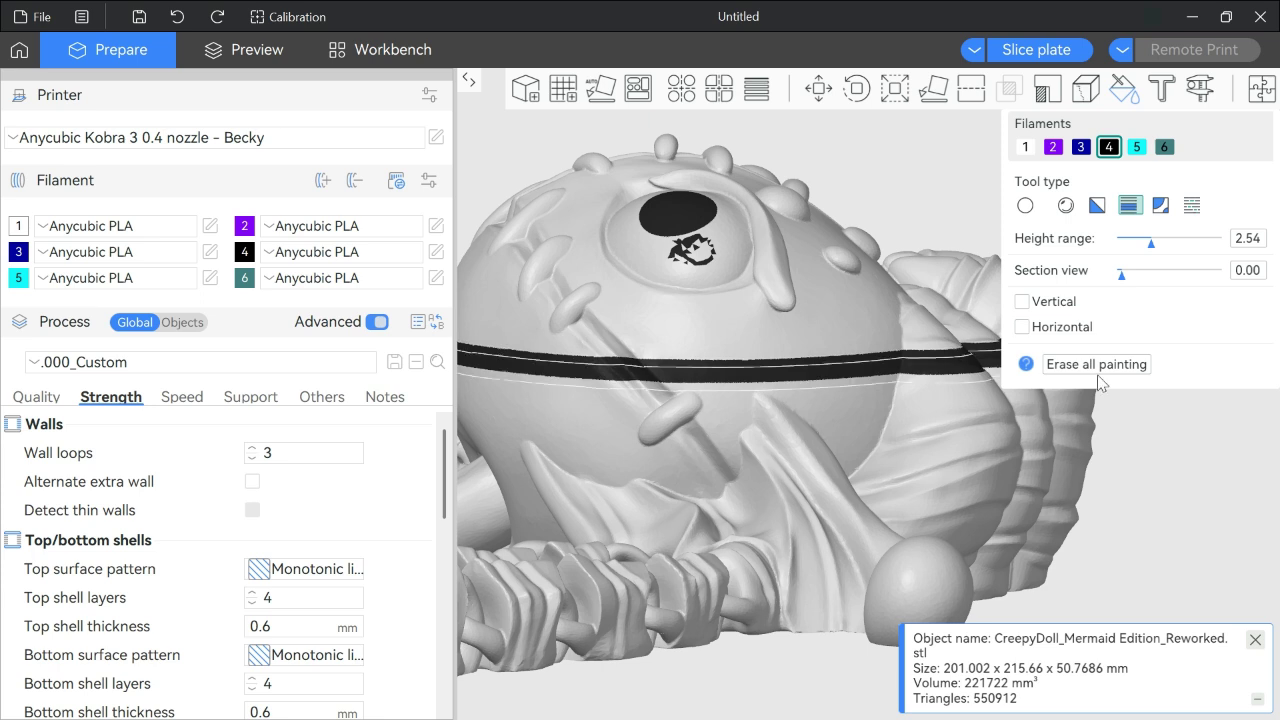
Paint a wide black band lower on the head at height range 6.69 and a thin one between the bands at 0.78
drag(1151, 244, 1201, 247)
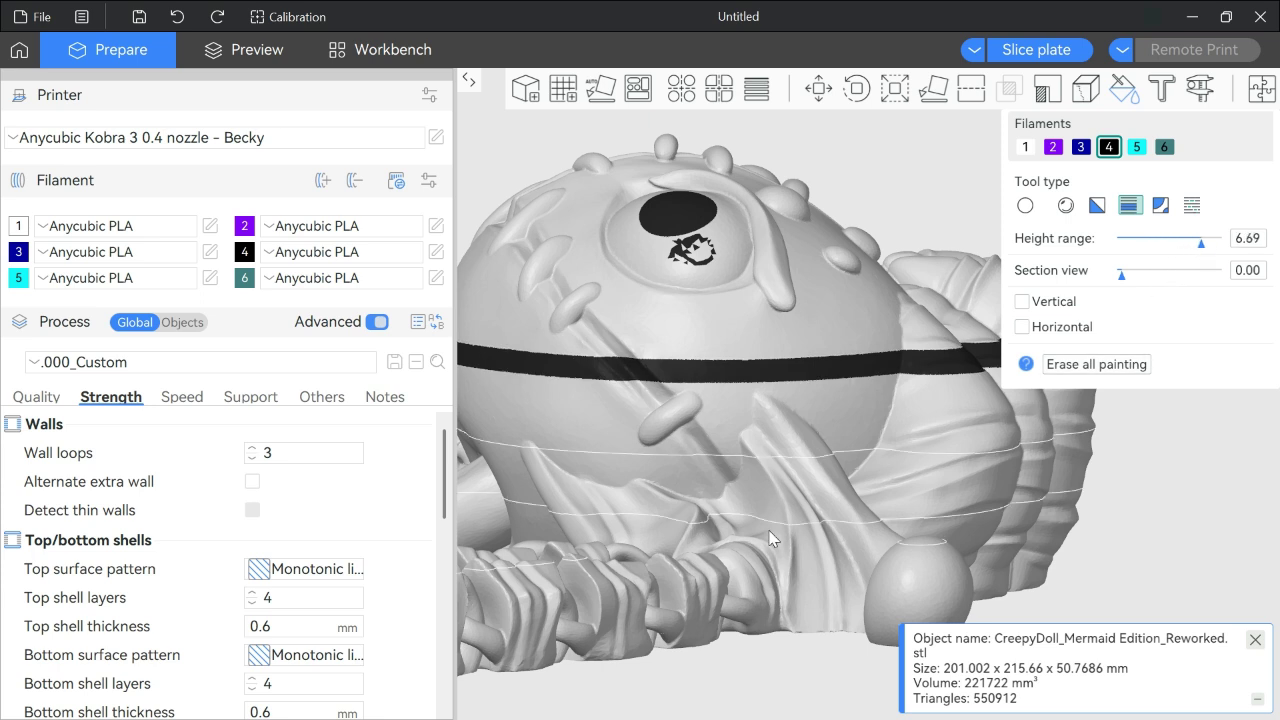
click(769, 508)
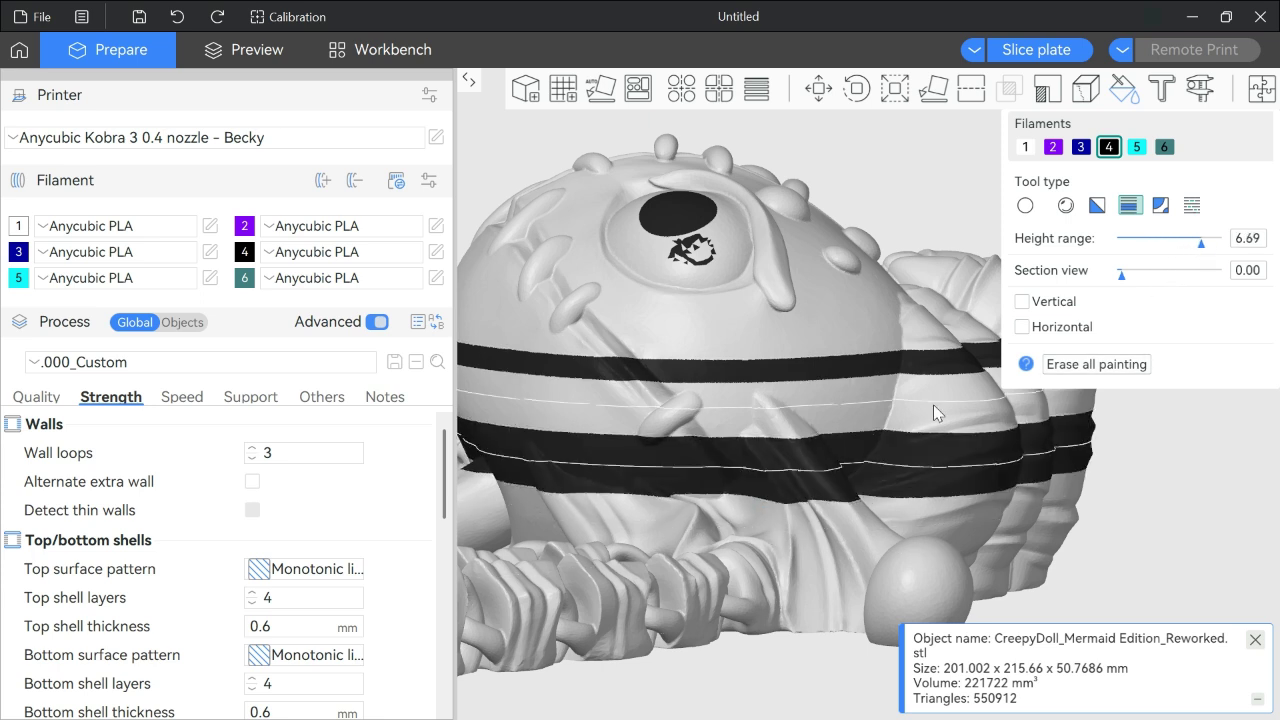
drag(1201, 244, 1132, 264)
click(712, 408)
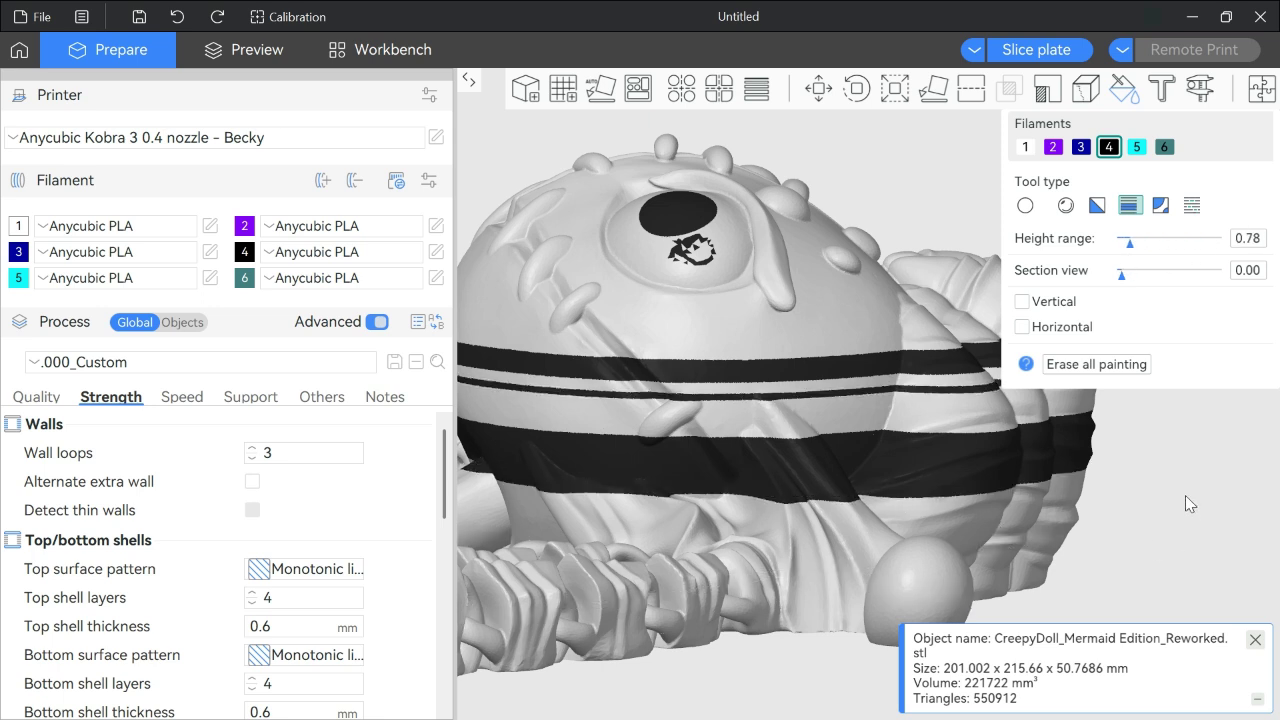
Move the section view to 0.51 to examine the painted bands inside the head, and return it to 0.00
mouse_move(1185, 495)
mouse_down()
mouse_move(1118, 513)
mouse_move(1071, 503)
mouse_move(1176, 510)
mouse_move(1189, 467)
mouse_move(1197, 503)
mouse_up()
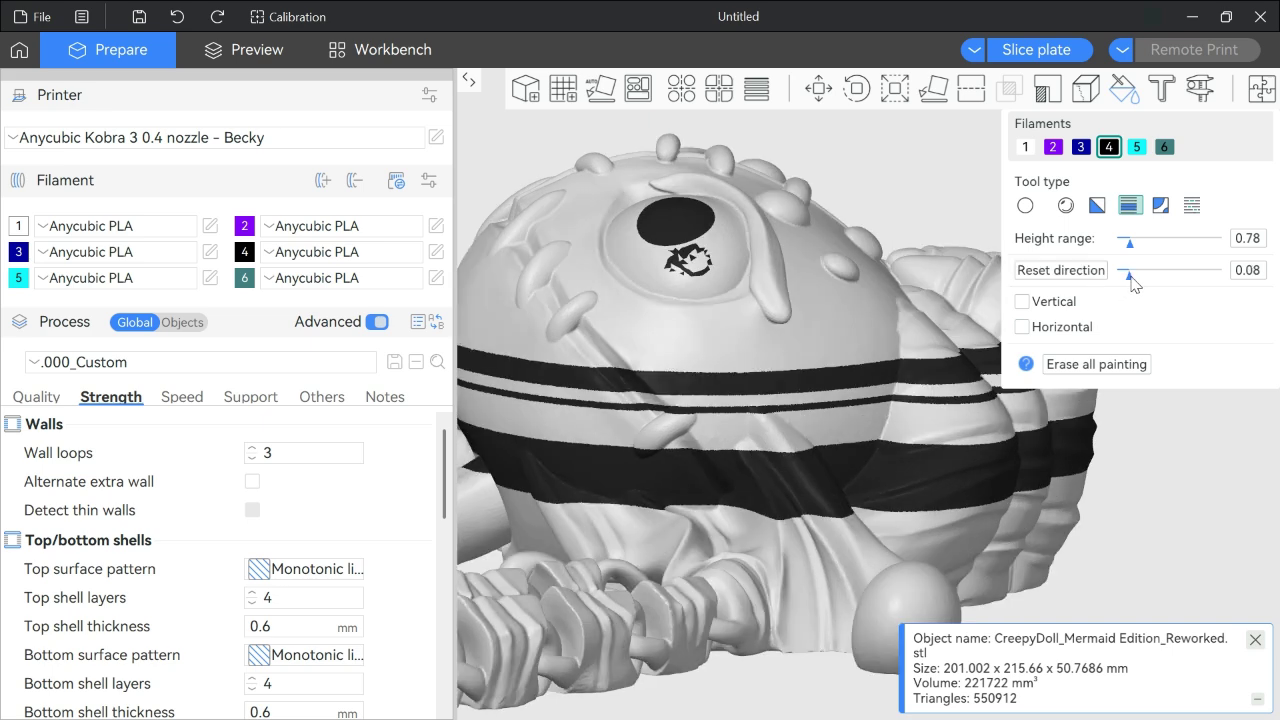
drag(1123, 275, 1172, 283)
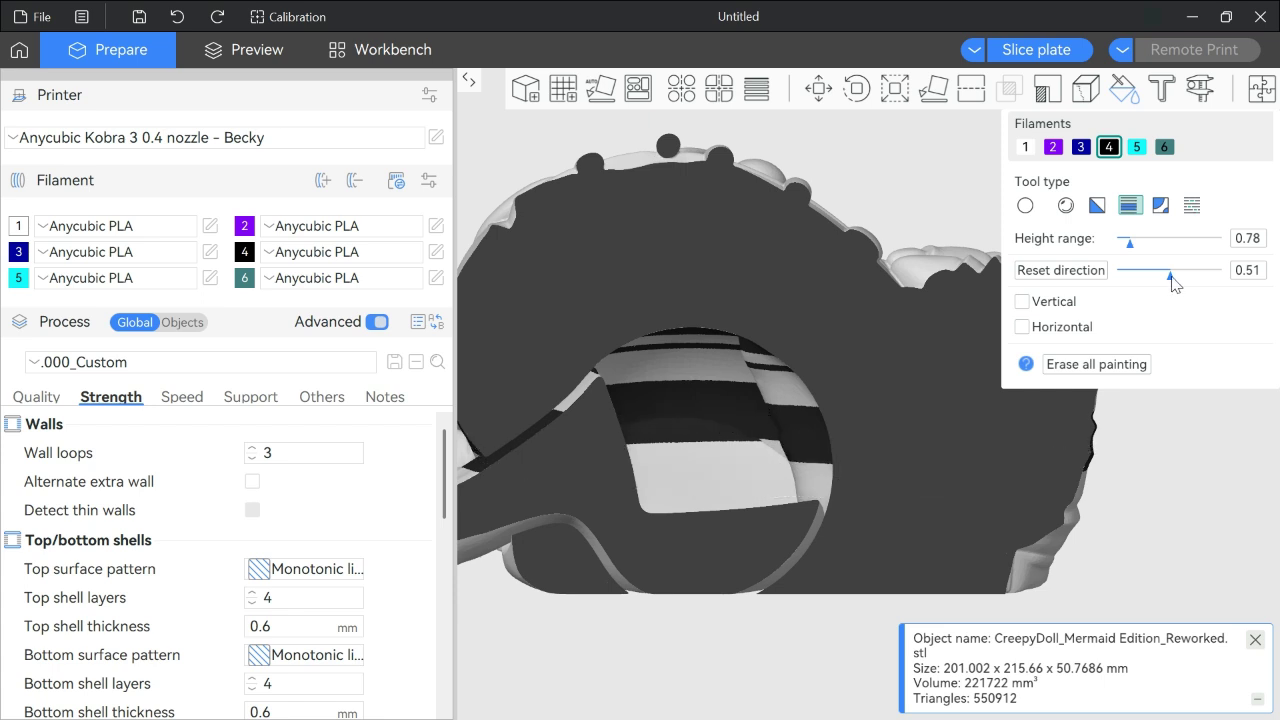
drag(1172, 277, 1106, 281)
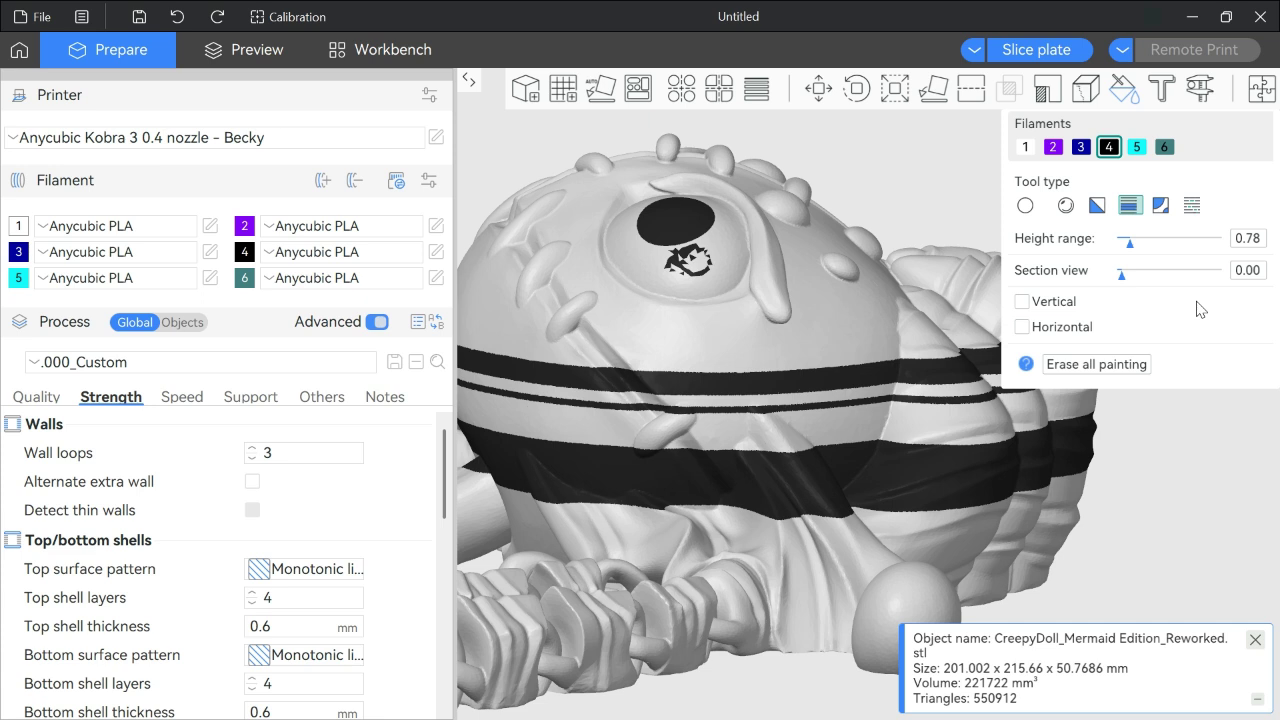
Fill the surface from the eyeball in black using Smart fill with edge detection and a 30-degree angle, and inspect the painted area
click(1163, 210)
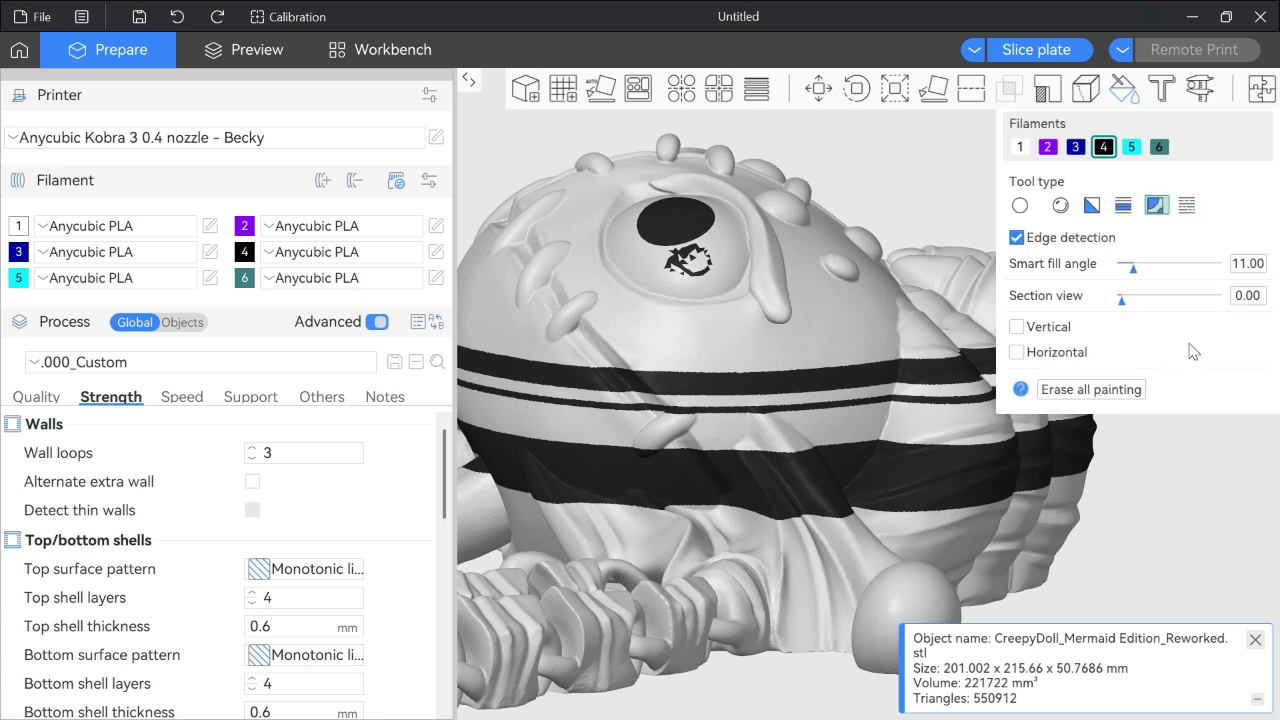
scroll(895, 317, up, 5)
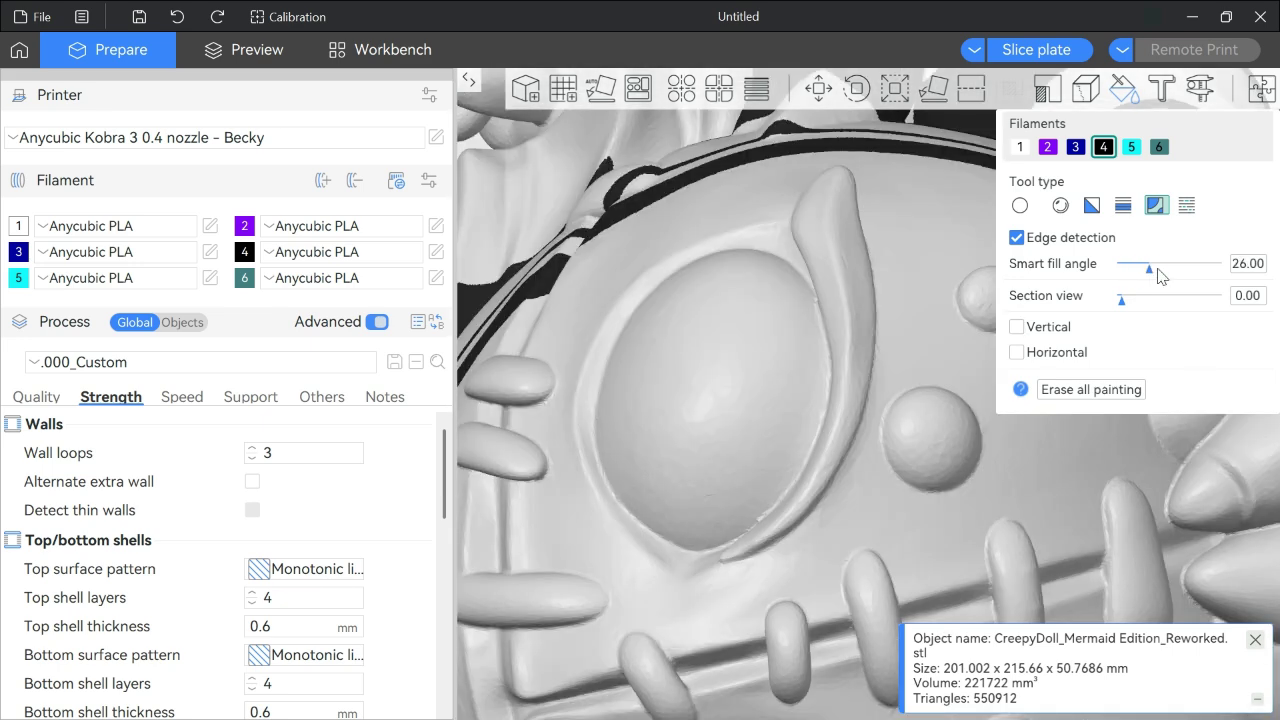
drag(1150, 271, 1168, 275)
double_click(1250, 266)
text(30)
key(Return)
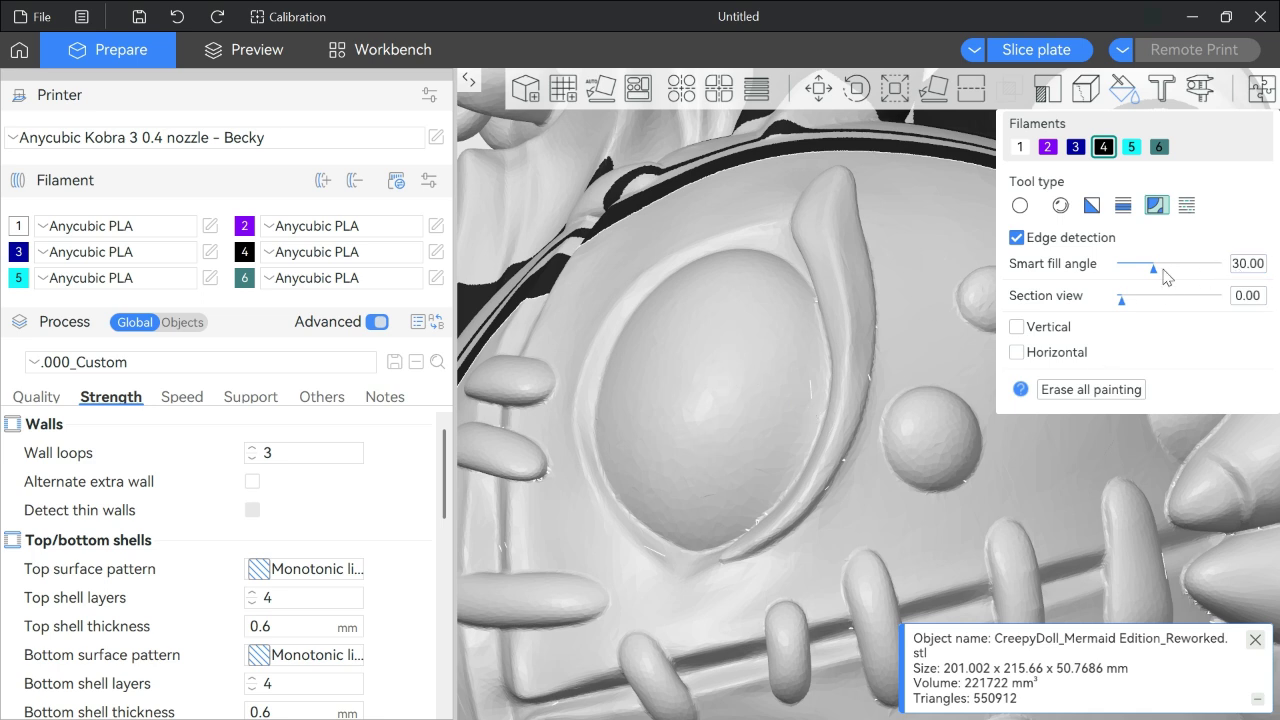
click(723, 428)
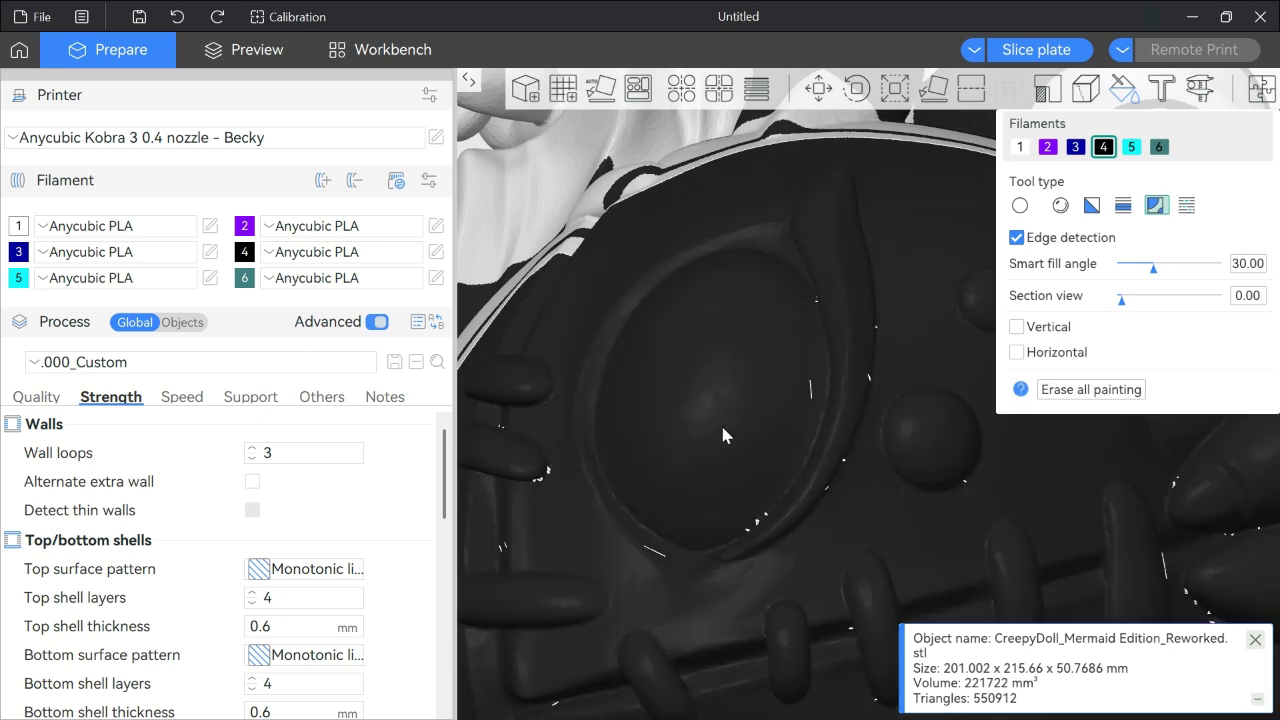
scroll(723, 434, down, 10)
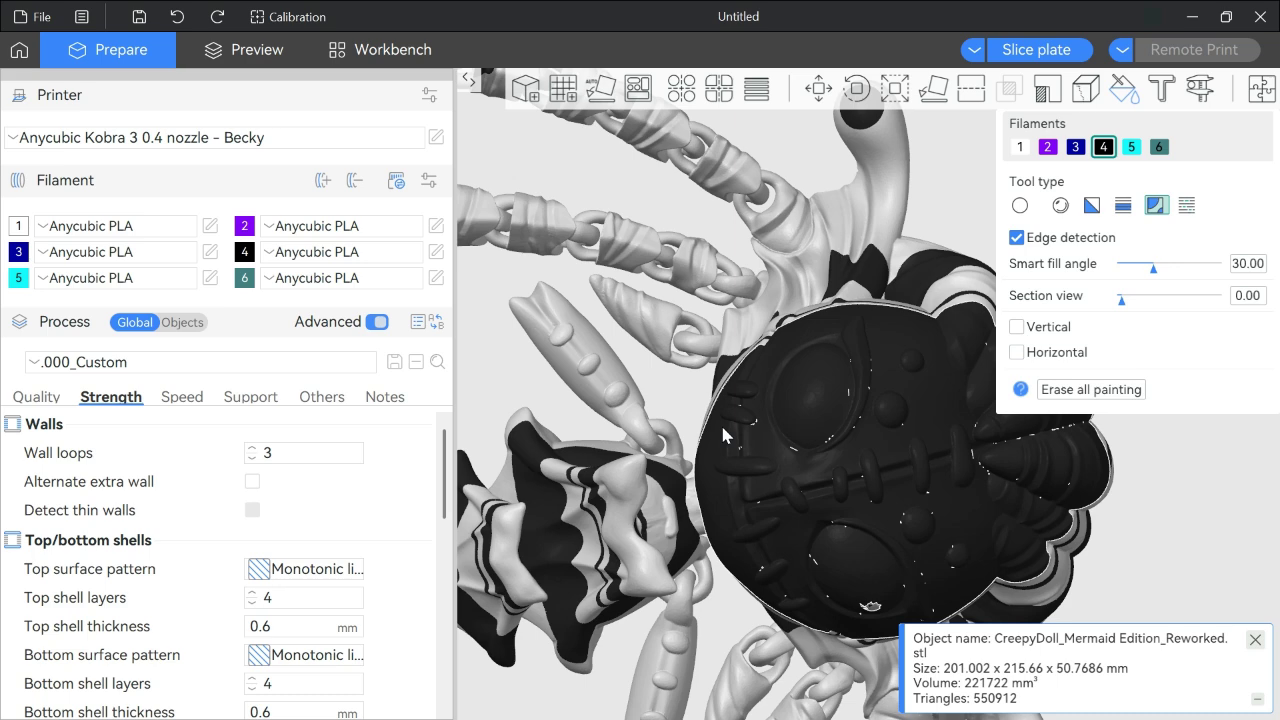
scroll(723, 434, up, 6)
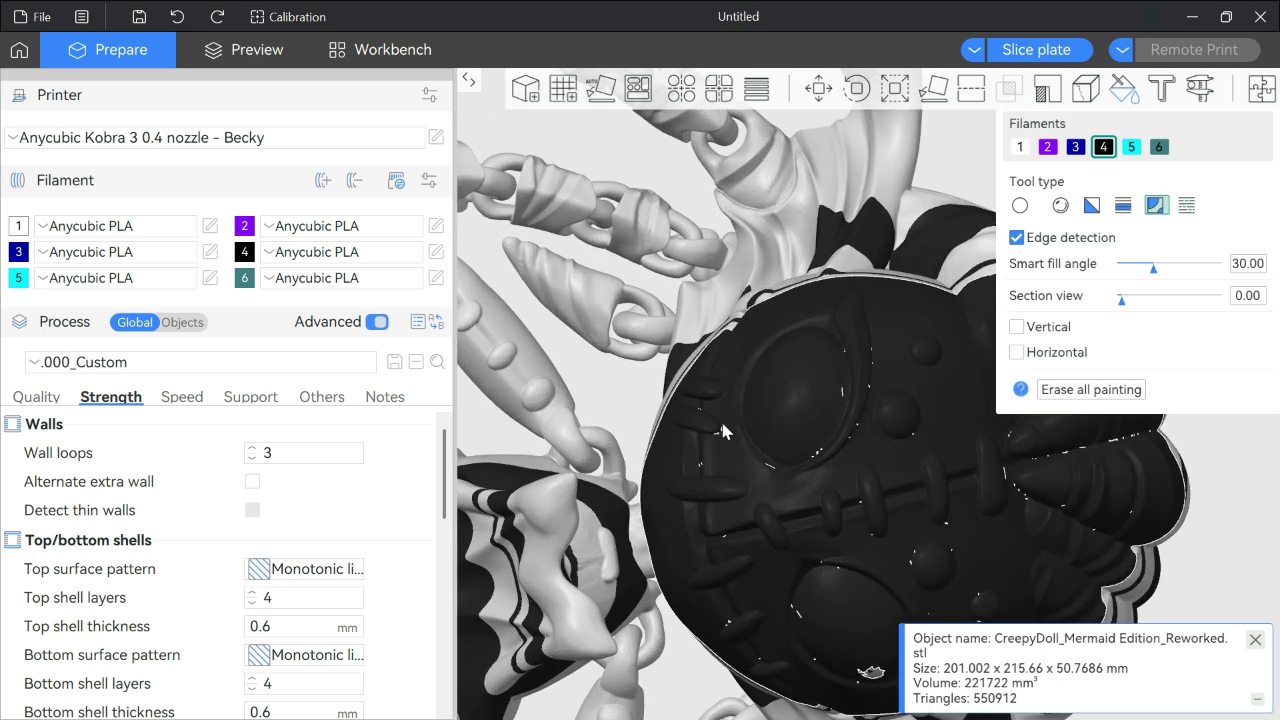
Undo the last black fill and try smart fill angles of 1 and 3 degrees on the upper eyeball
click(177, 14)
scroll(765, 440, up, 3)
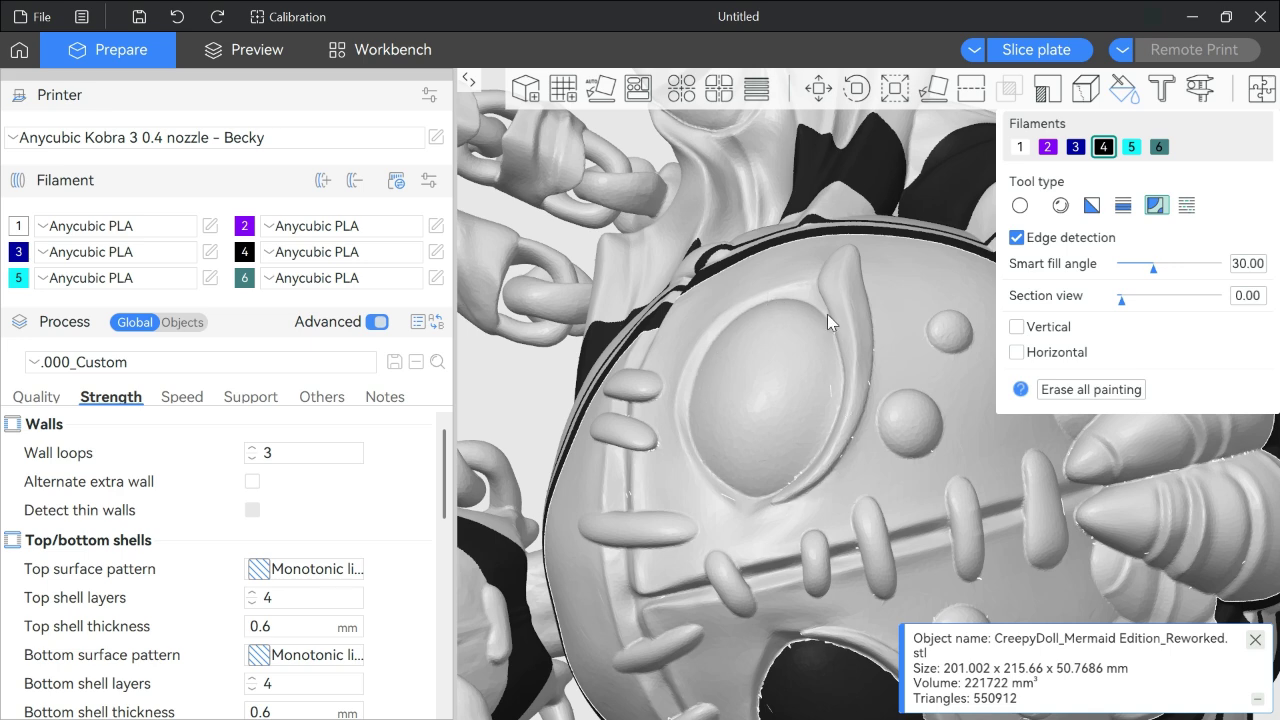
scroll(820, 343, up, 5)
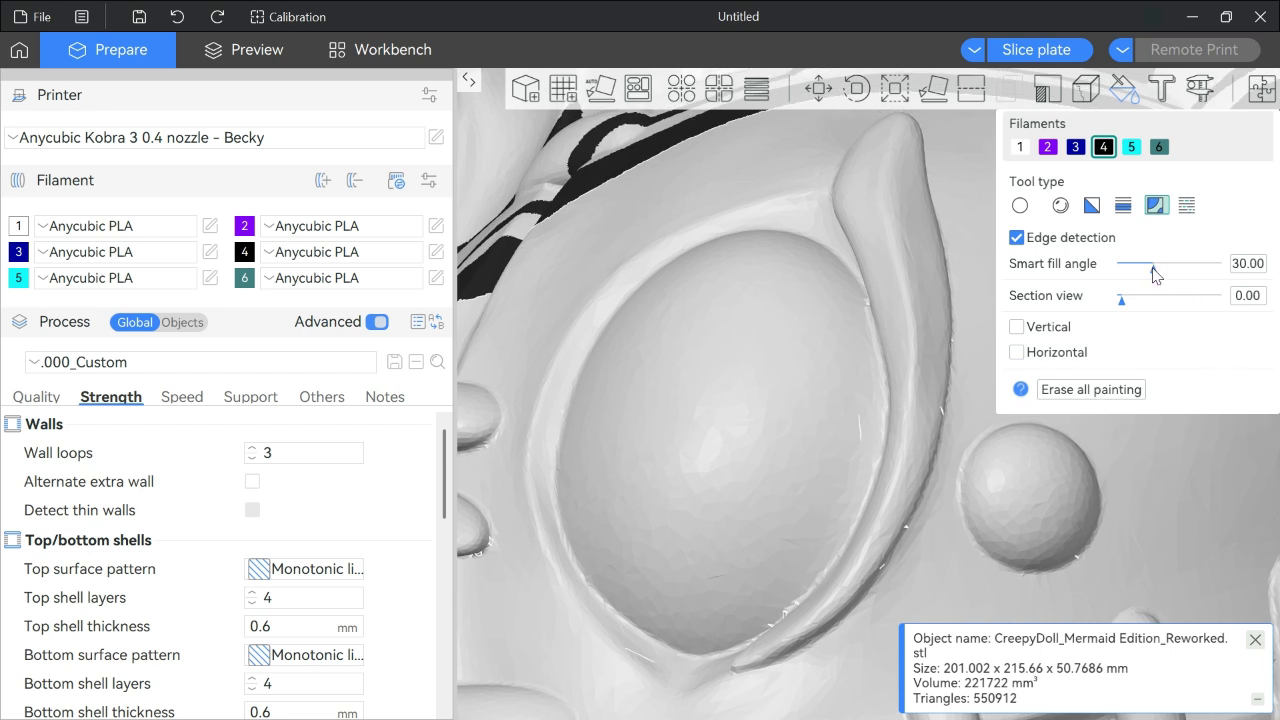
drag(1155, 275, 1121, 274)
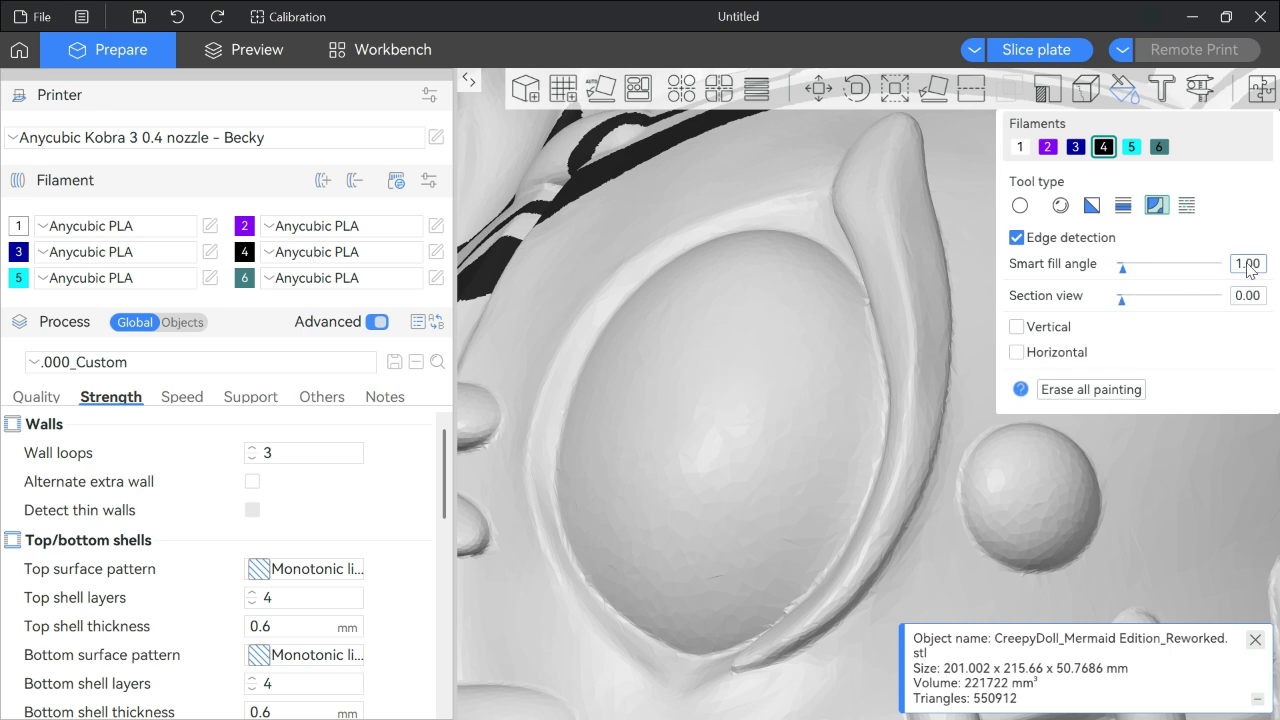
scroll(1248, 268, up, 1)
click(1248, 268)
text(3)
key(Return)
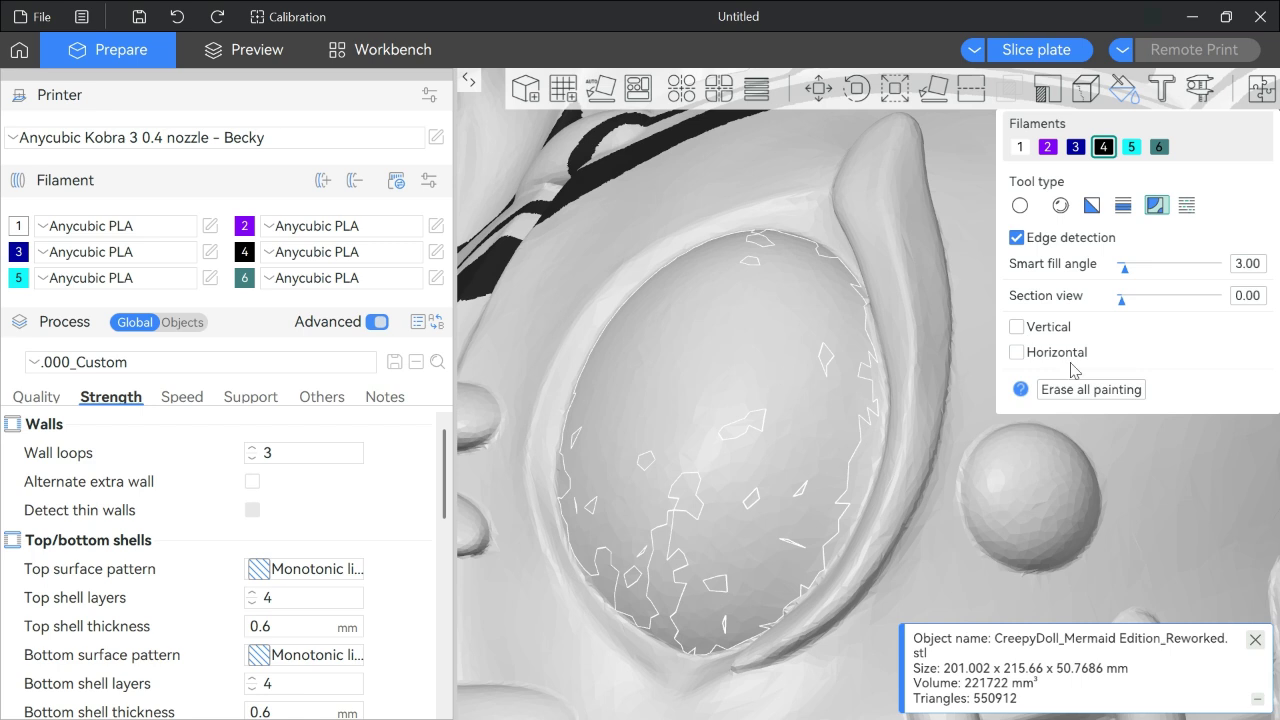
Fill the eyeball in black using a smart fill angle of 10 degrees, and inspect its edge
click(1240, 266)
text(10)
key(Return)
click(746, 411)
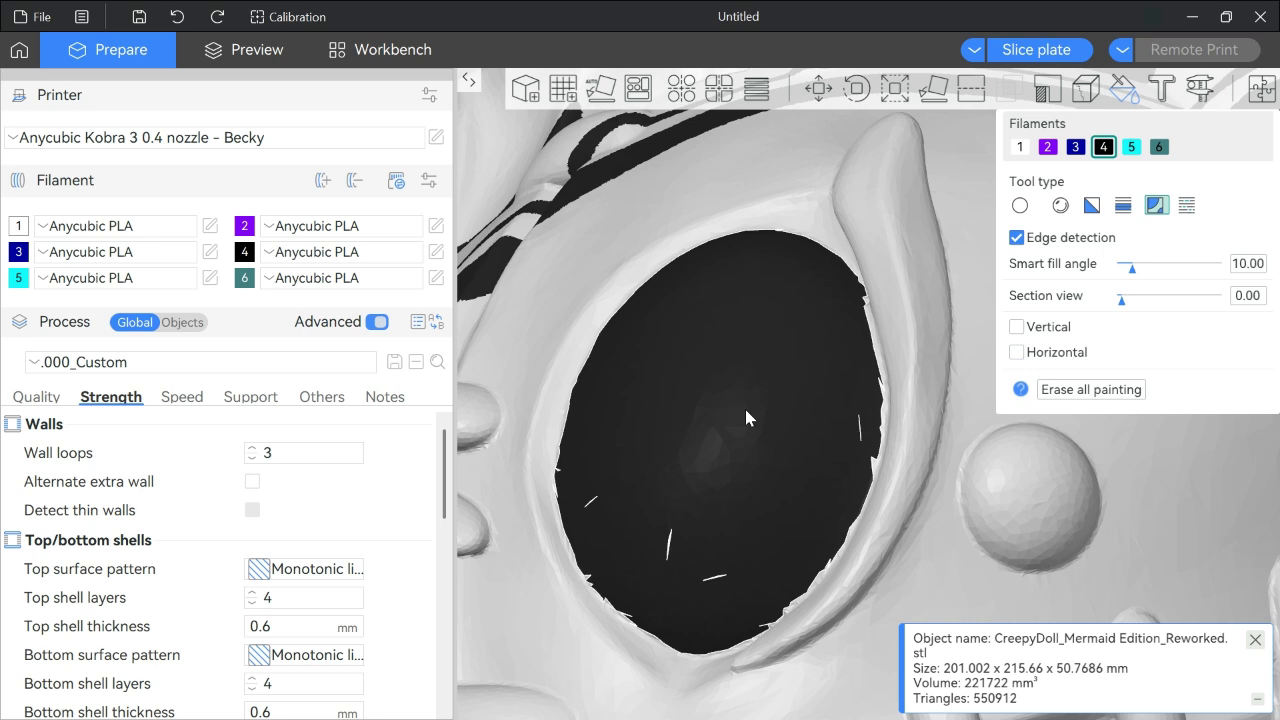
scroll(746, 418, up, 2)
middle_drag(746, 430, 824, 365)
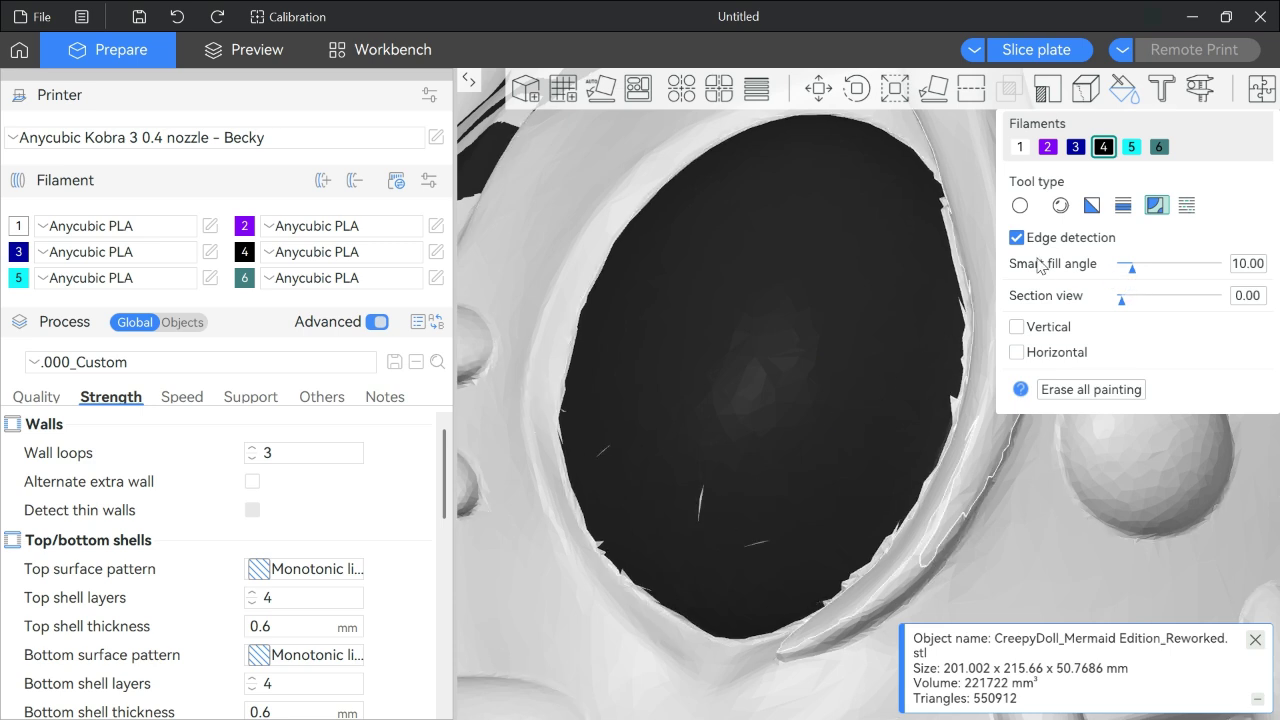
Try adjusting the gap area for gap filling, and try covering the eyeball's jagged edge with the 4.53 black circle brush
click(1188, 207)
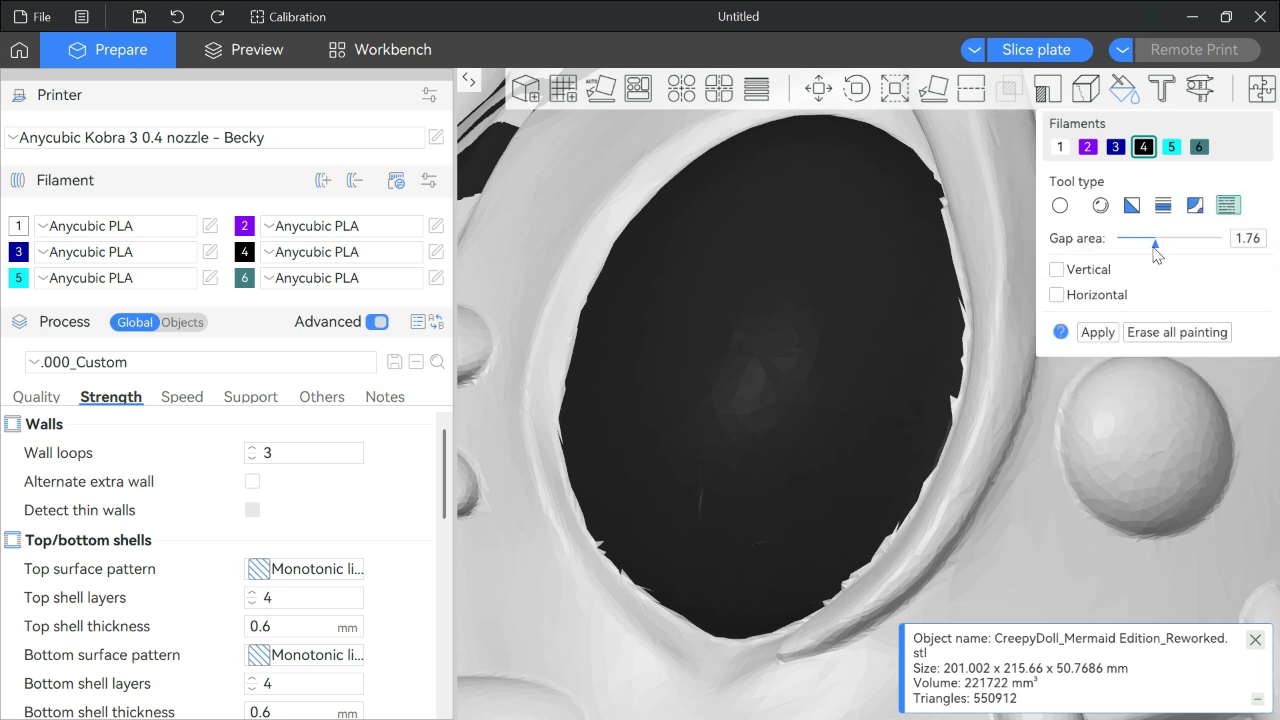
drag(1156, 250, 1110, 254)
click(1058, 206)
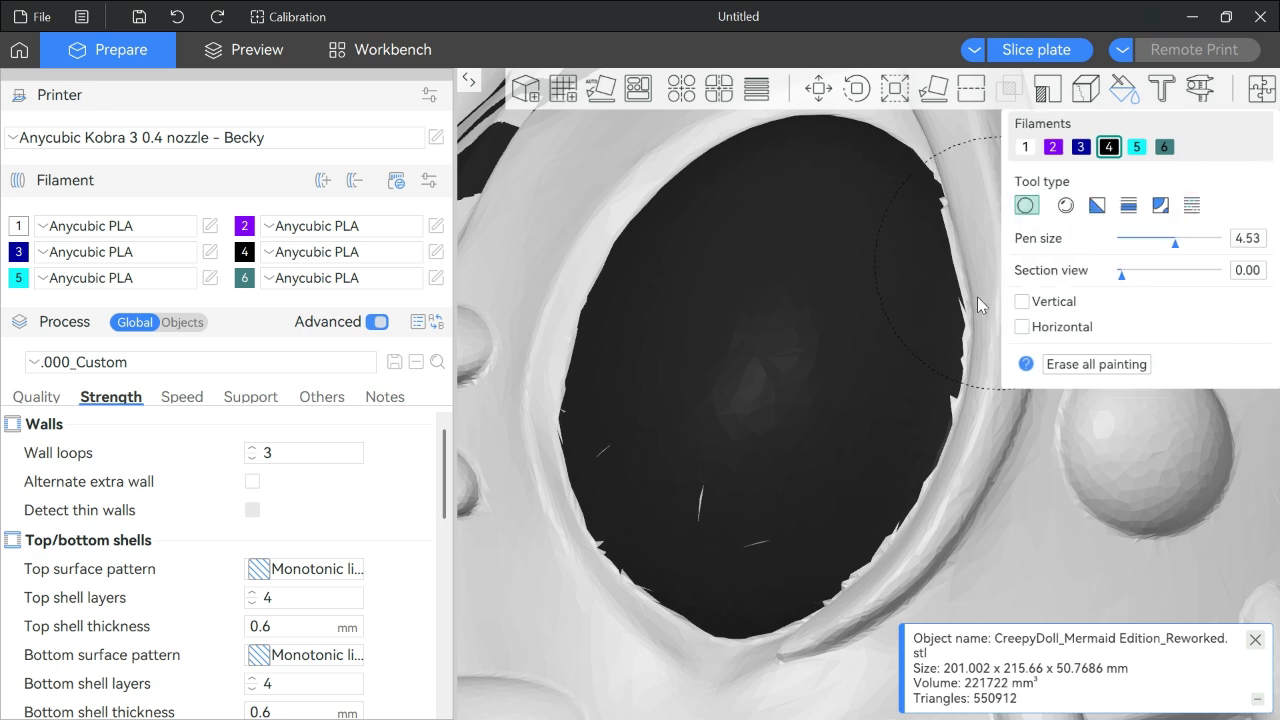
drag(756, 508, 743, 485)
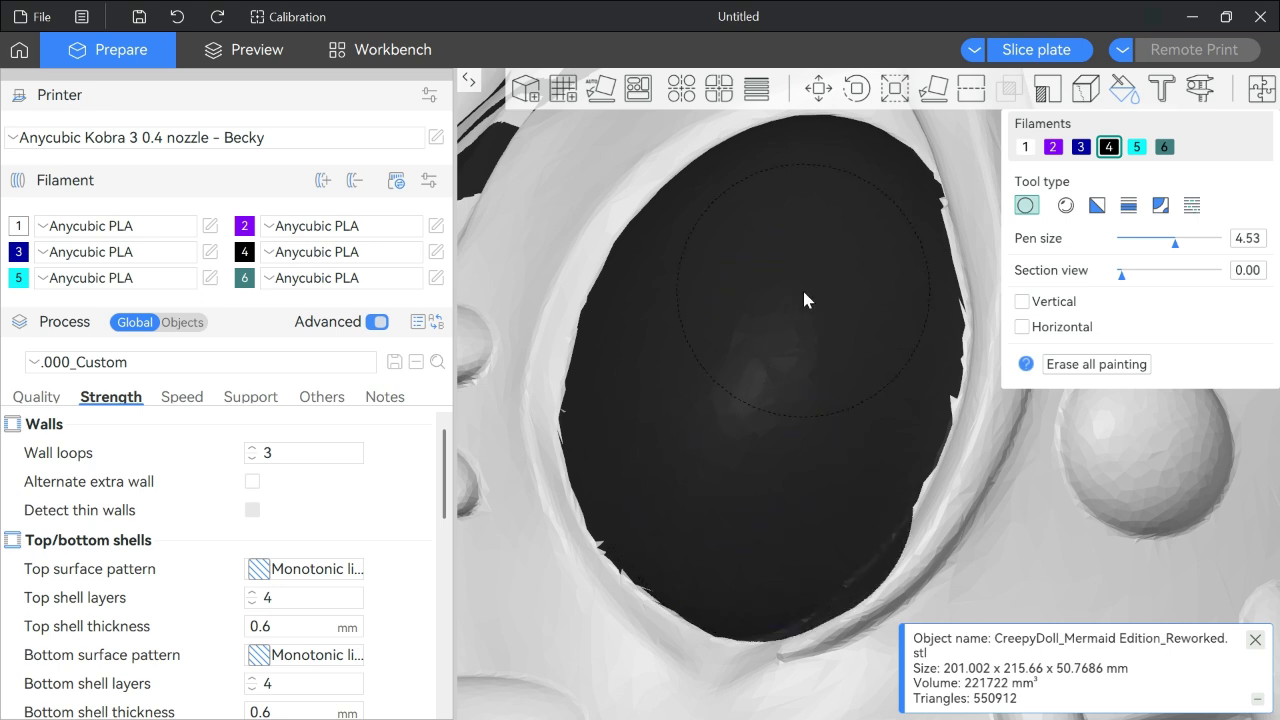
click(179, 18)
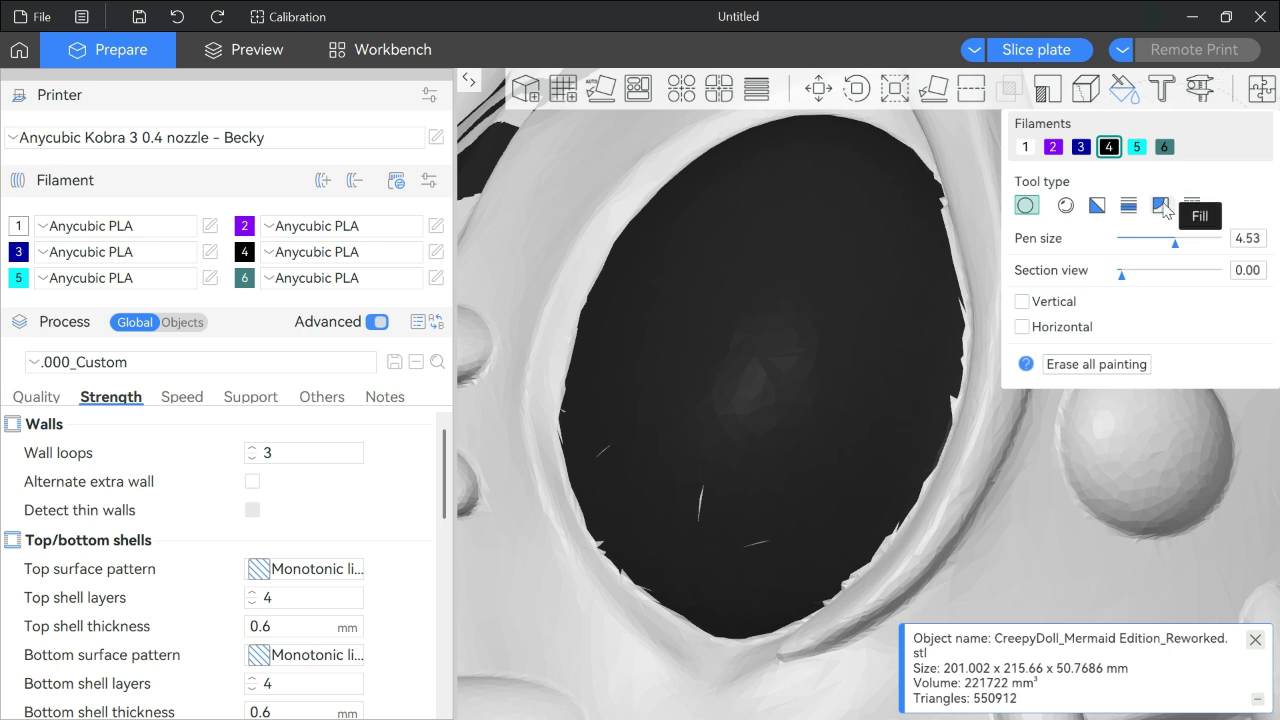
Turn off edge detection for the Fill tool and try filling a small gap at the eyeball's edge in black
click(1160, 205)
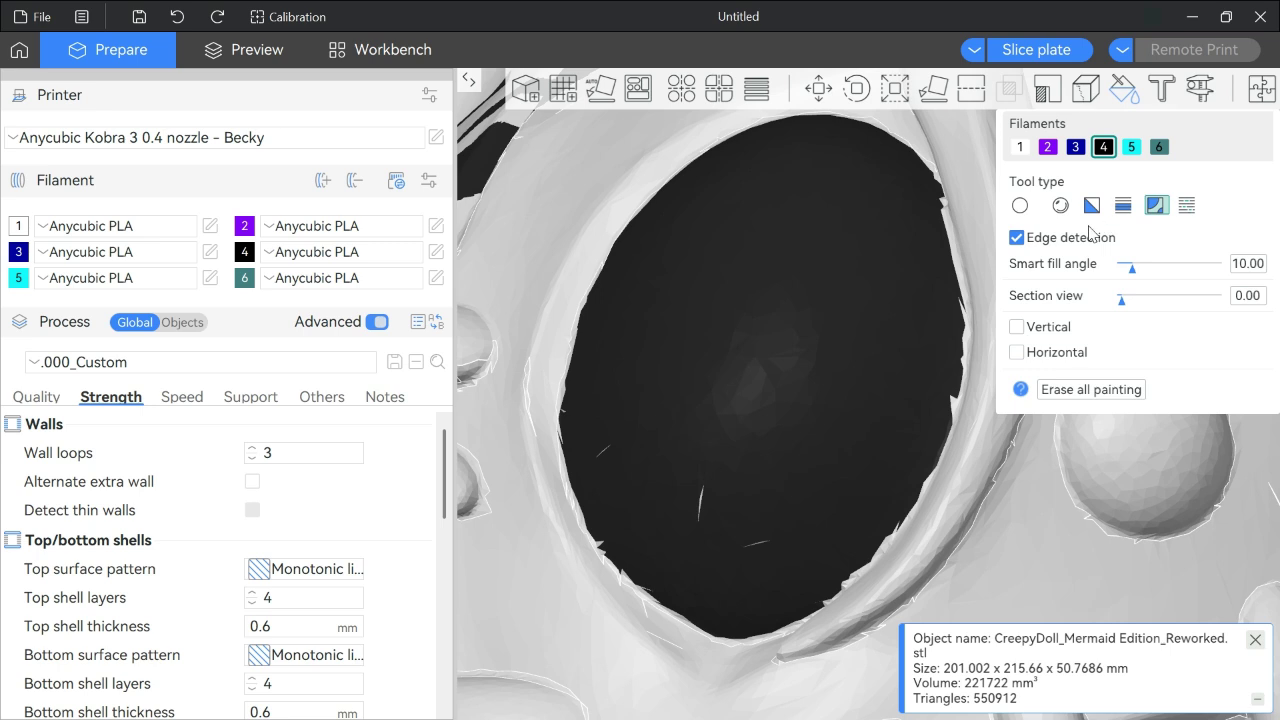
click(1016, 238)
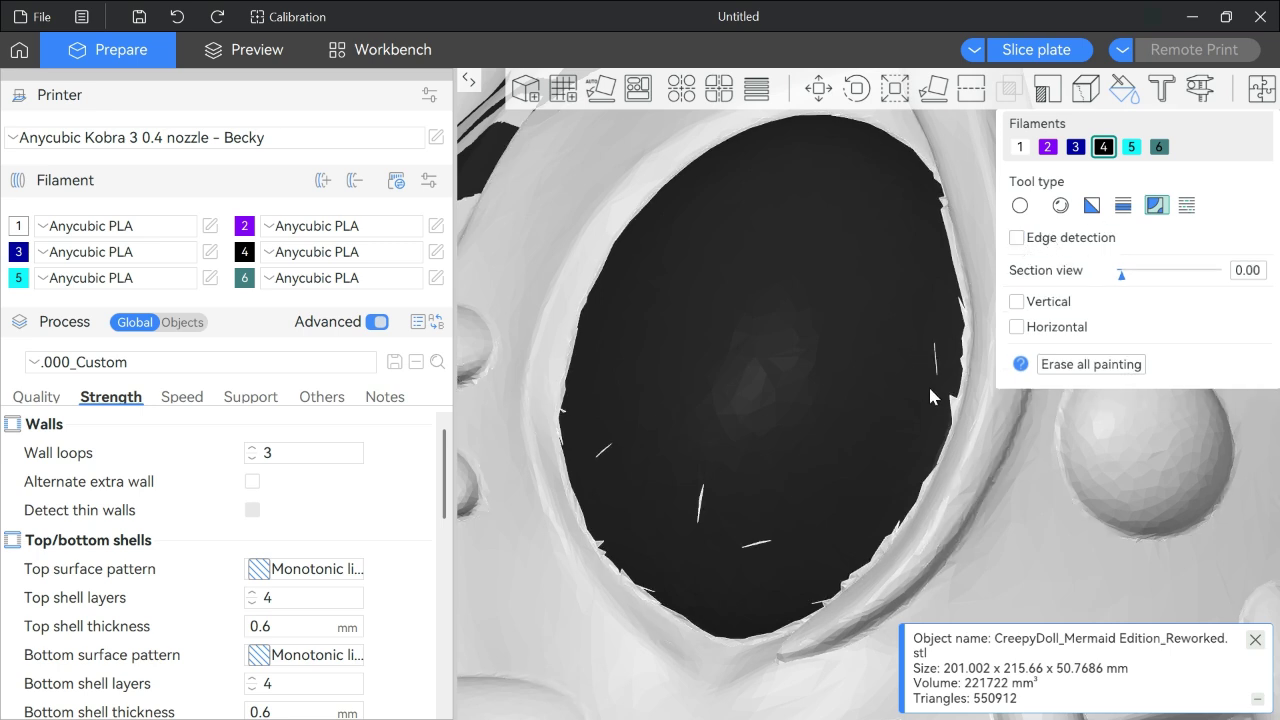
middle_drag(928, 384, 796, 402)
click(821, 406)
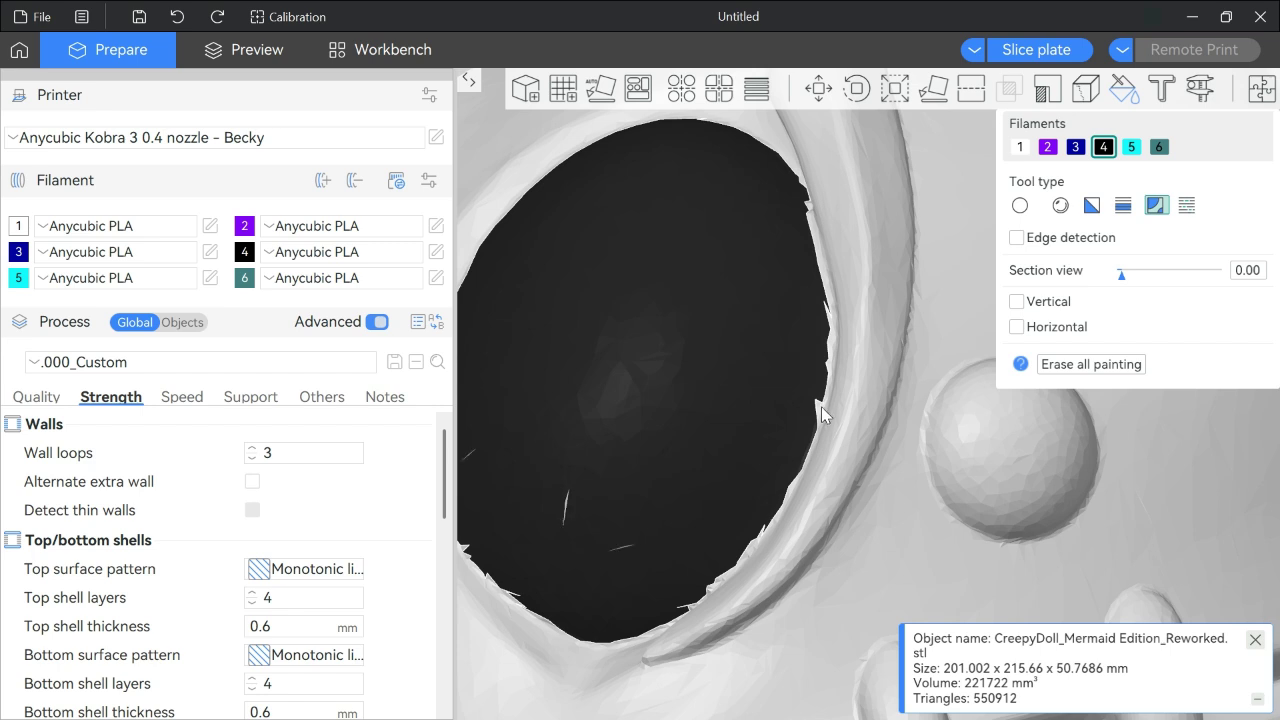
click(821, 406)
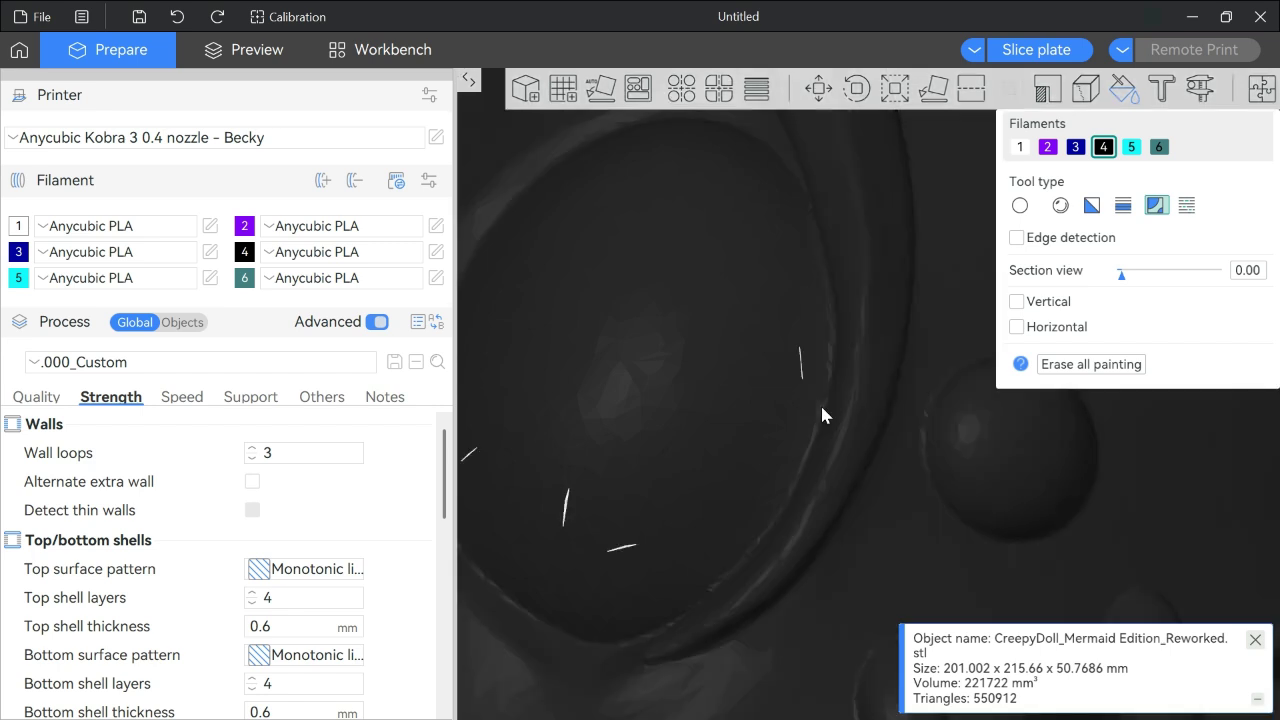
click(178, 16)
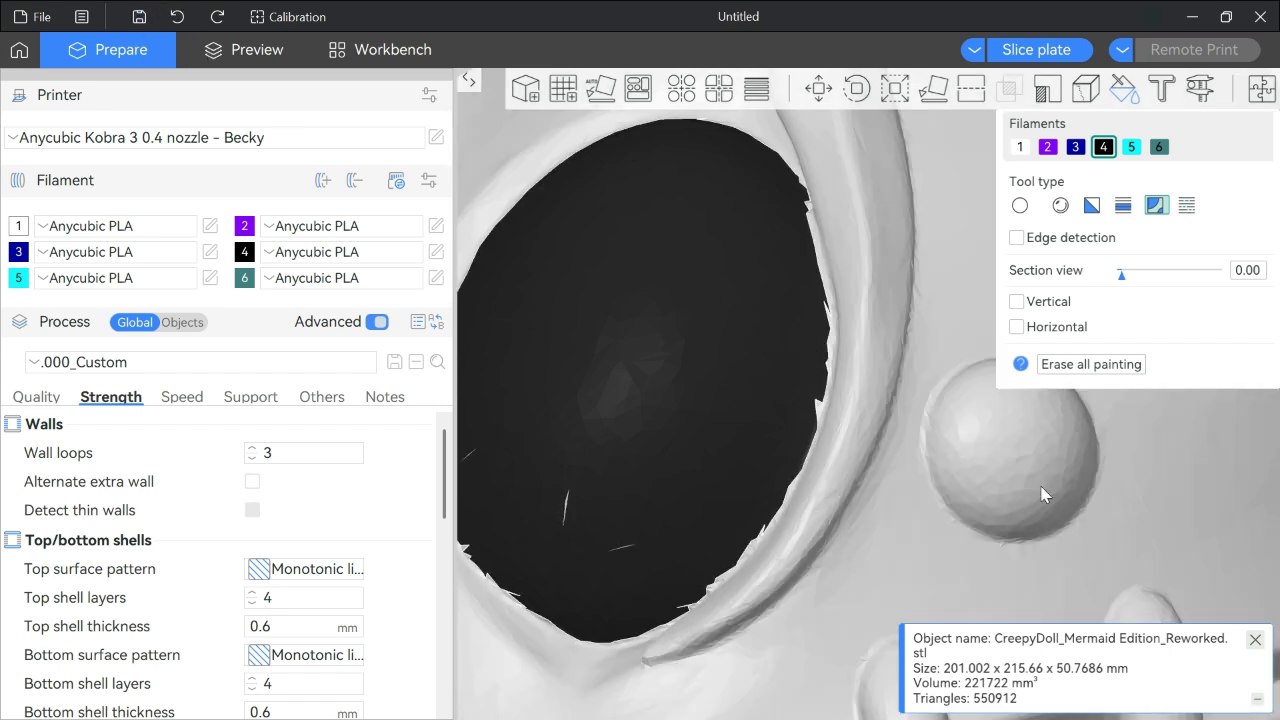
Try filling a single stitch below the eye in black with edge detection off, and undo the fill
mouse_move(740, 497)
middle_down()
mouse_move(758, 455)
mouse_move(762, 245)
middle_up()
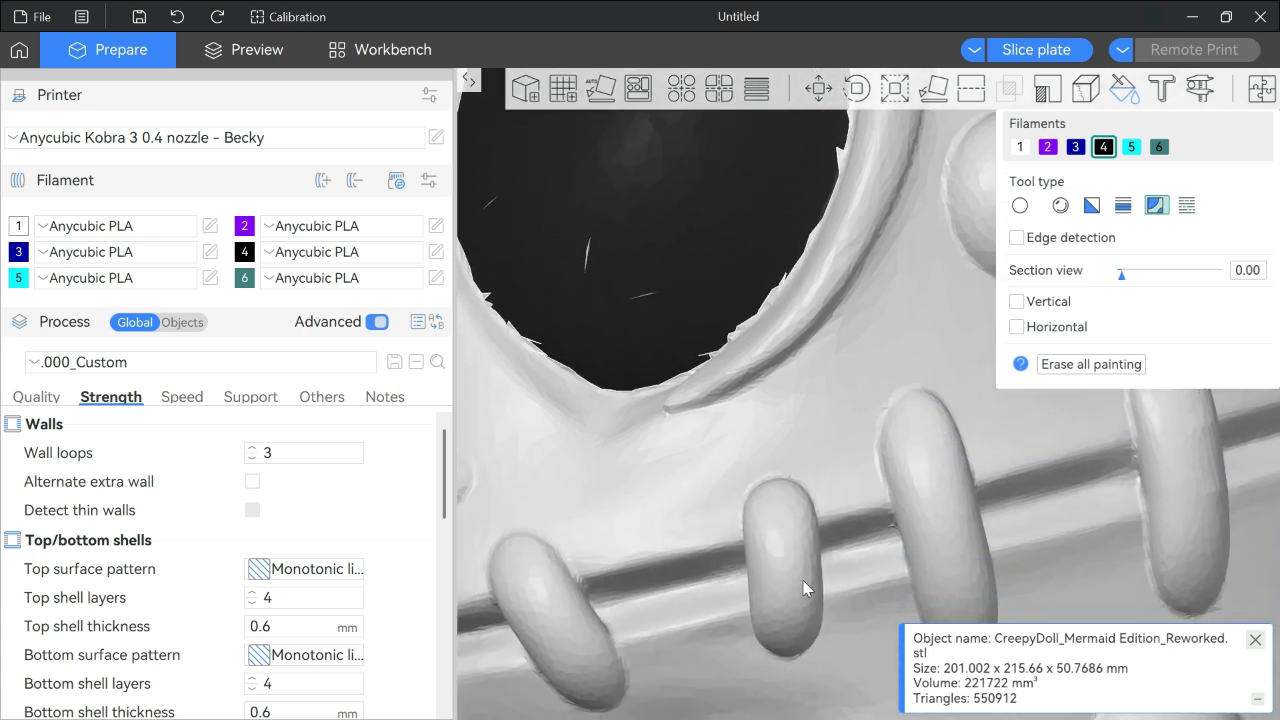
click(785, 564)
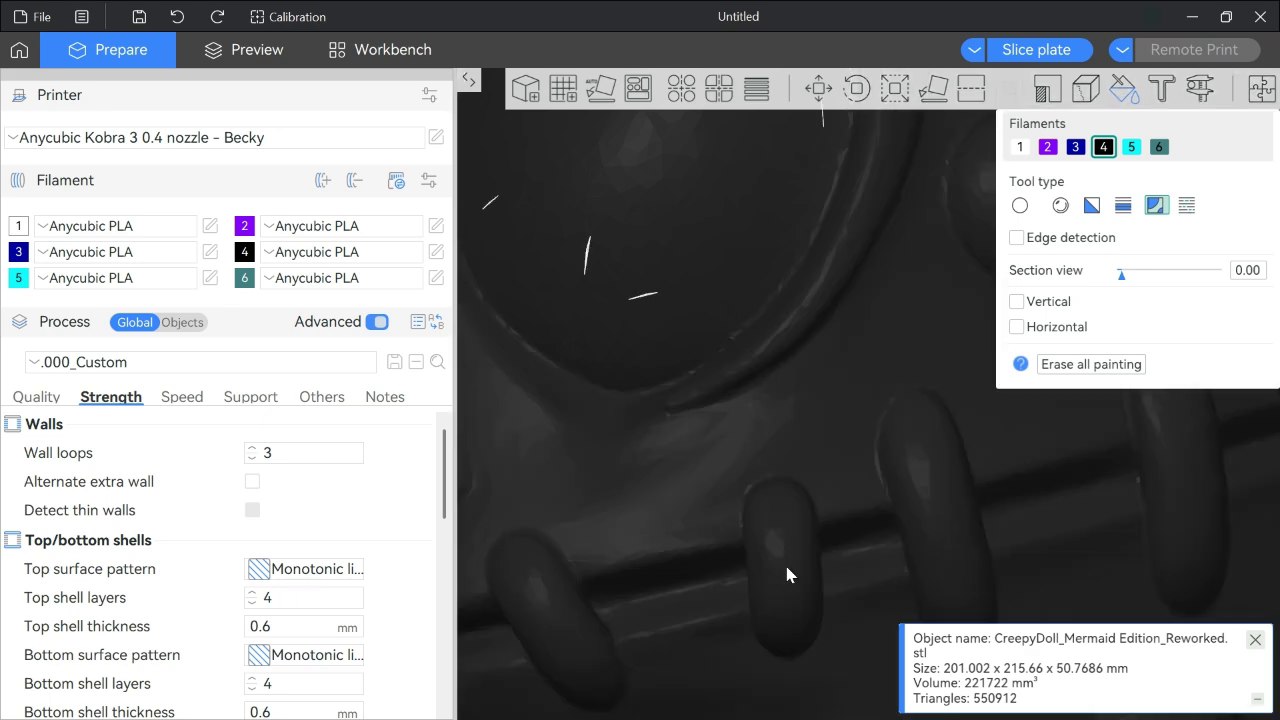
click(177, 16)
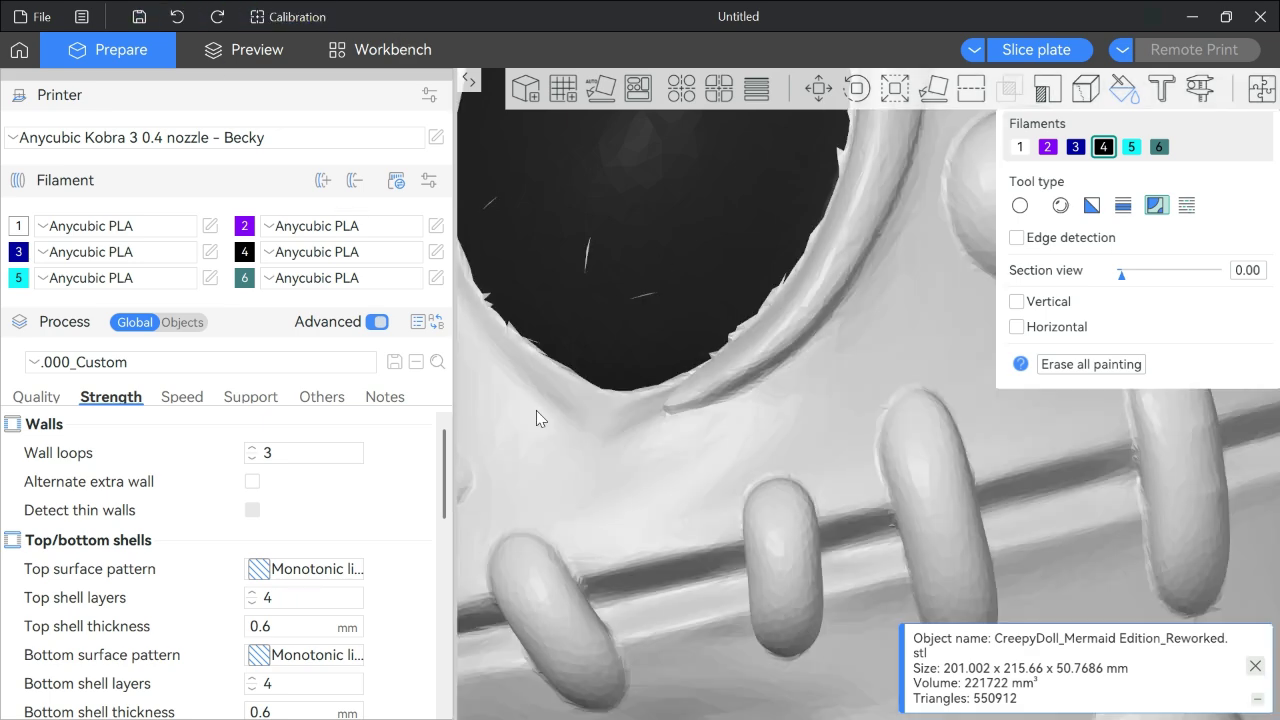
Try filling the light strip between the upper black band and the thin band around the head in black, and undo it
scroll(600, 432, down, 10)
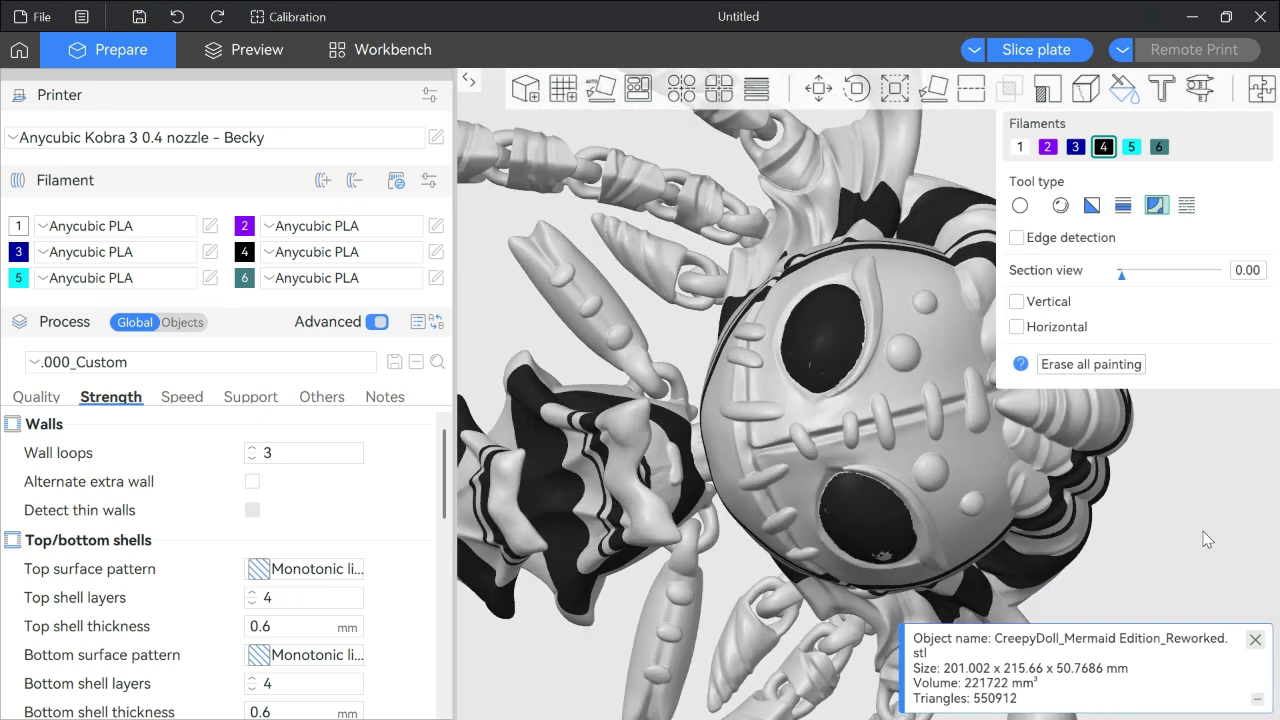
mouse_move(1205, 535)
mouse_down()
mouse_move(1202, 459)
mouse_move(1193, 506)
mouse_move(816, 340)
mouse_move(896, 575)
mouse_move(866, 541)
mouse_up()
scroll(1188, 517, up, 3)
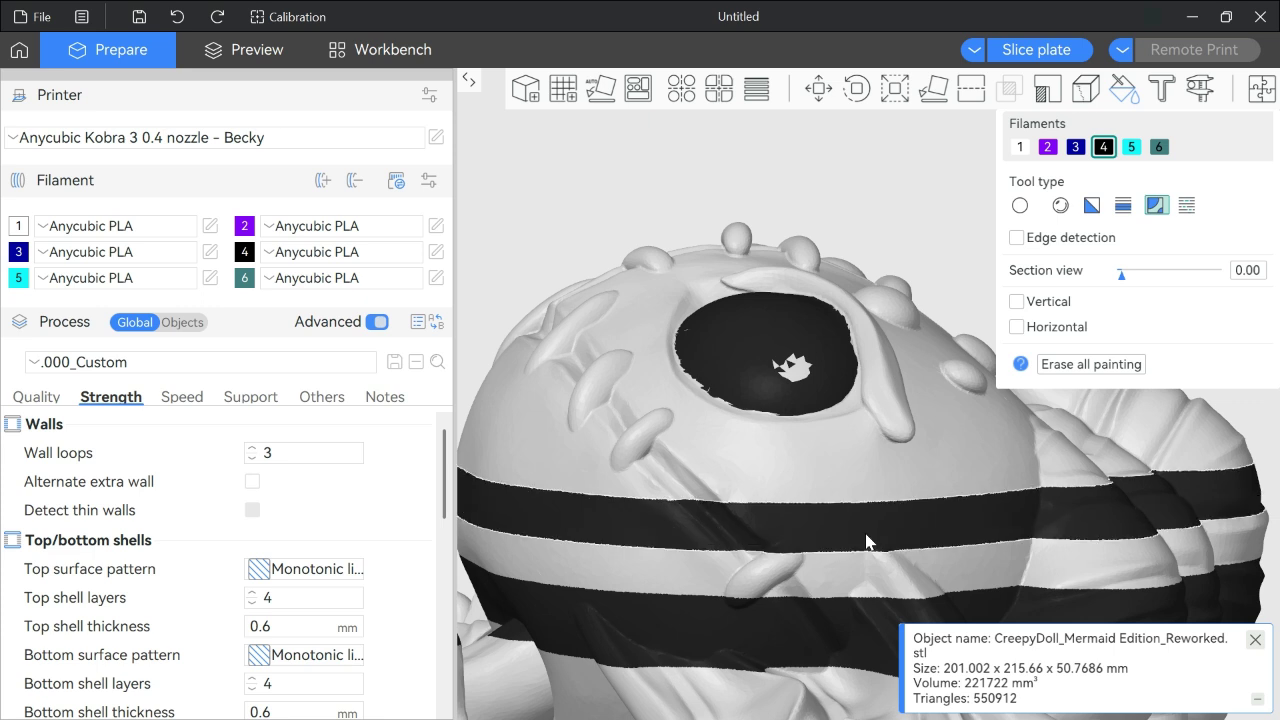
click(175, 18)
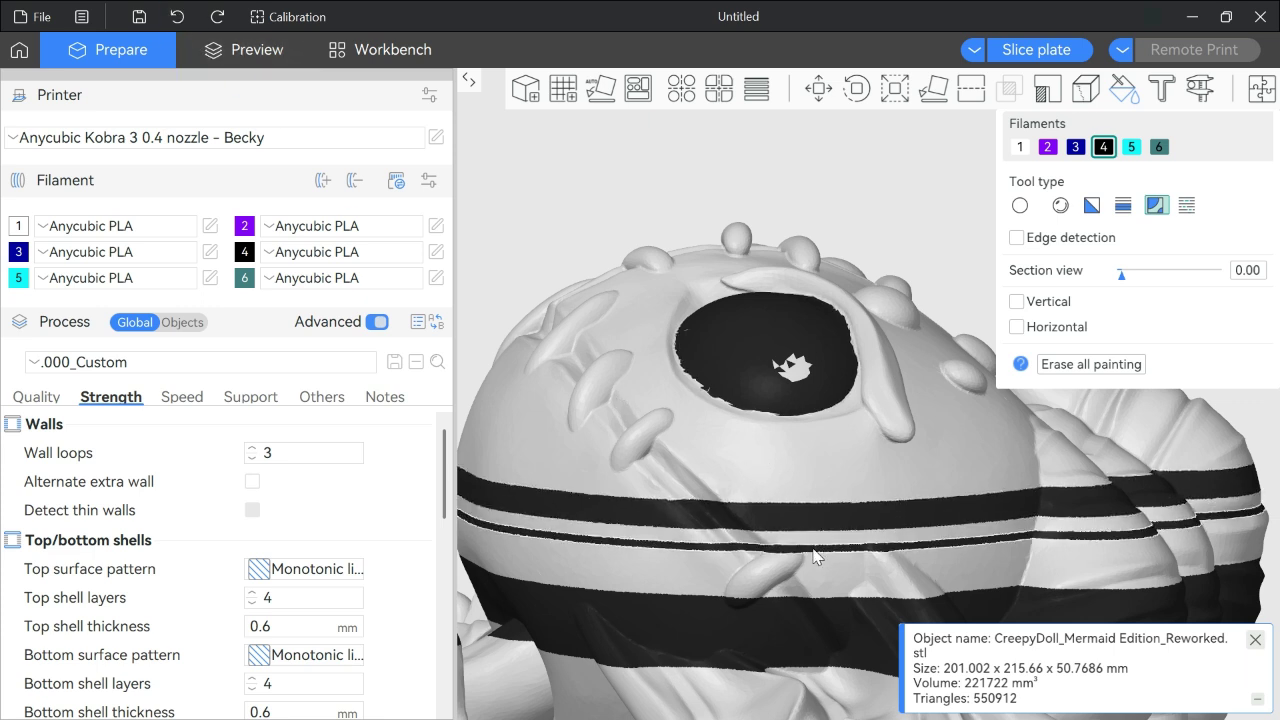
Fill the light strip between the thin and the wide lower black band with purple filament 2, and turn edge detection back on
click(1049, 149)
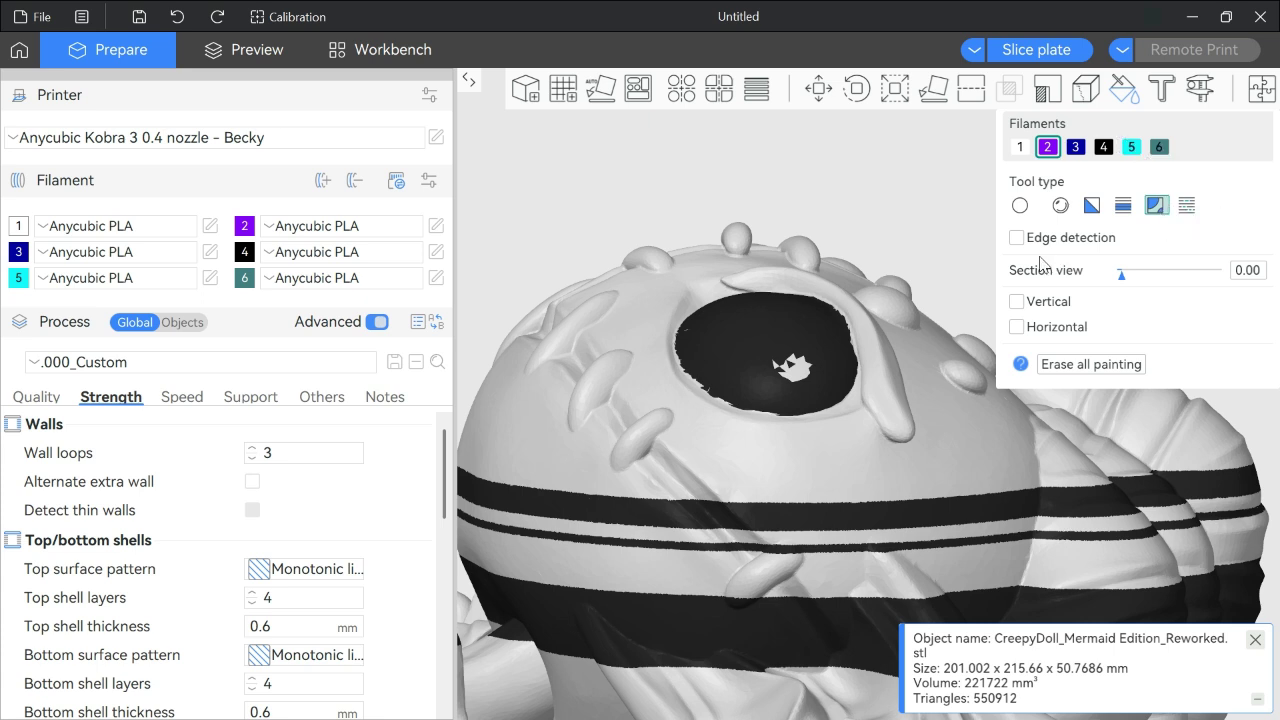
click(826, 584)
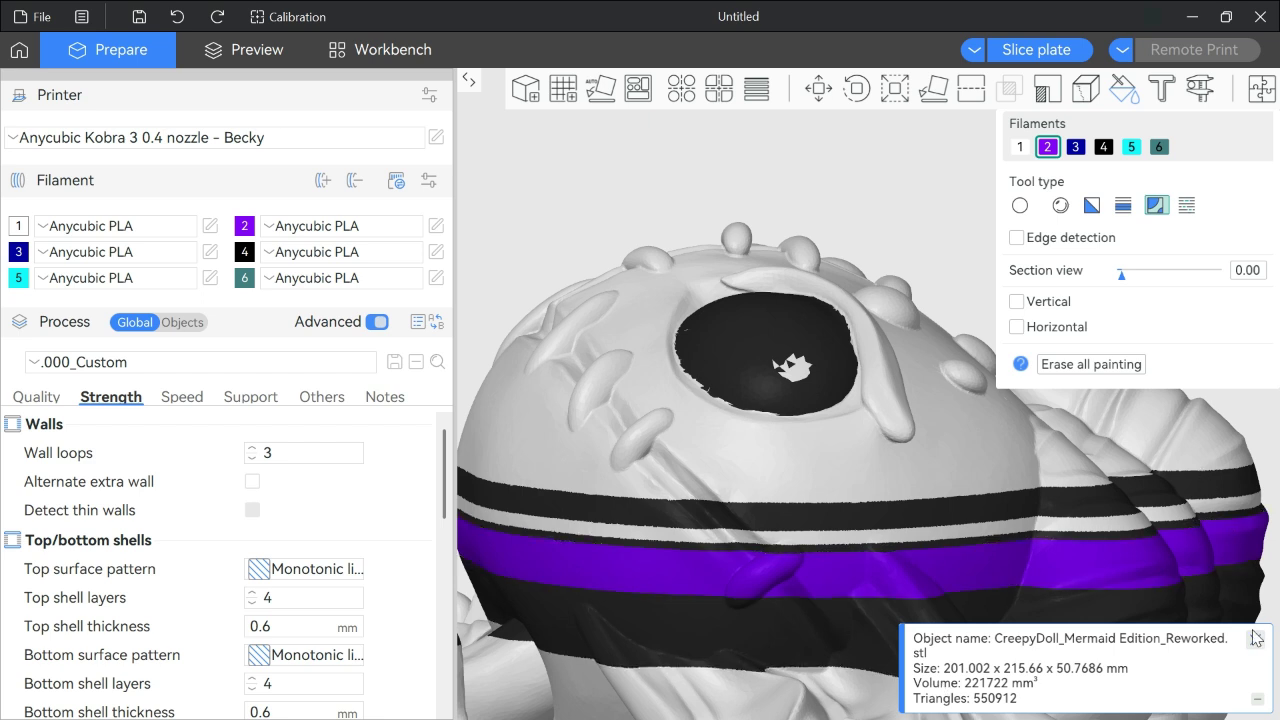
click(1124, 532)
click(1024, 240)
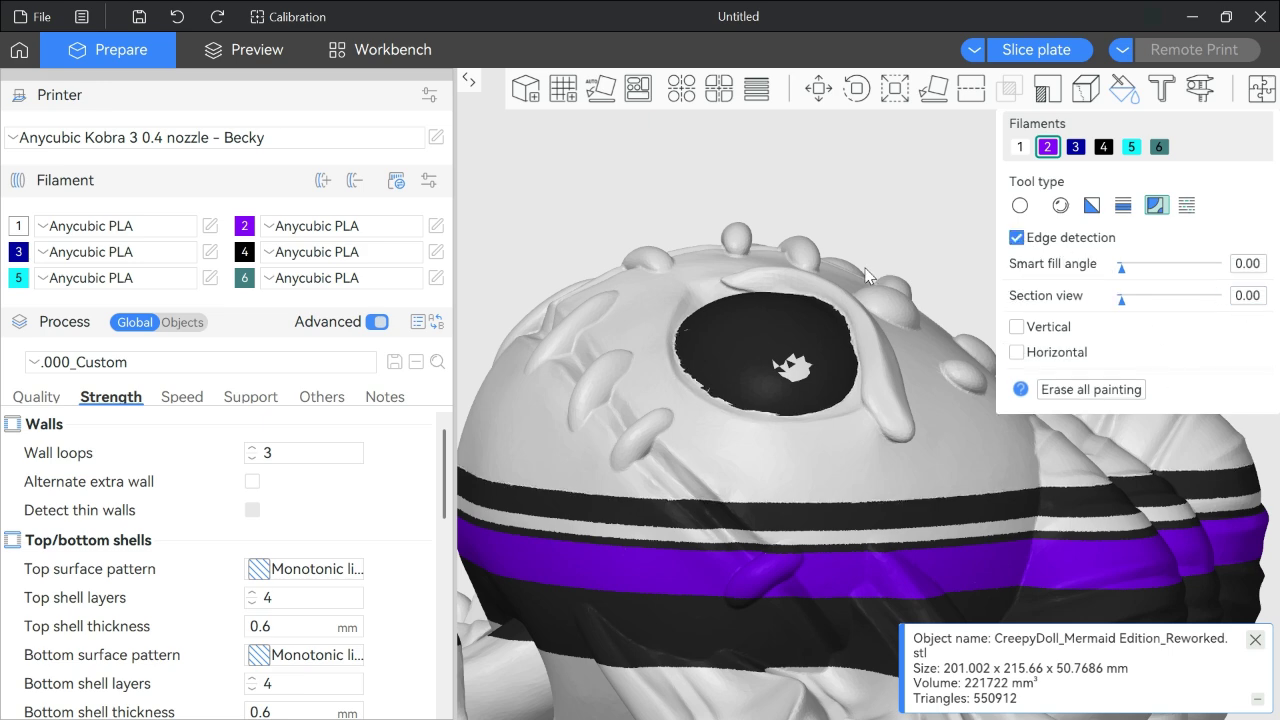
Paint a cyan spot on the side of the head using filament 5 and the sphere brush at pen size 4.53
drag(848, 195, 862, 222)
scroll(860, 220, down, 5)
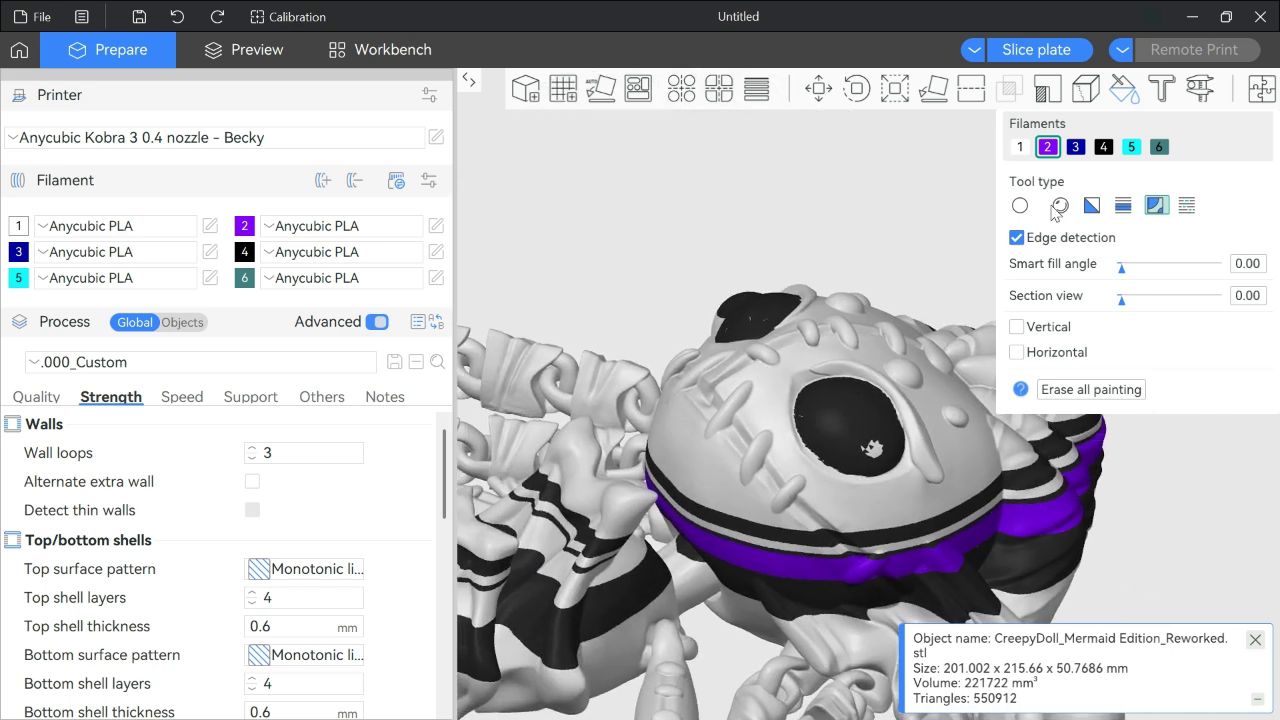
click(1058, 206)
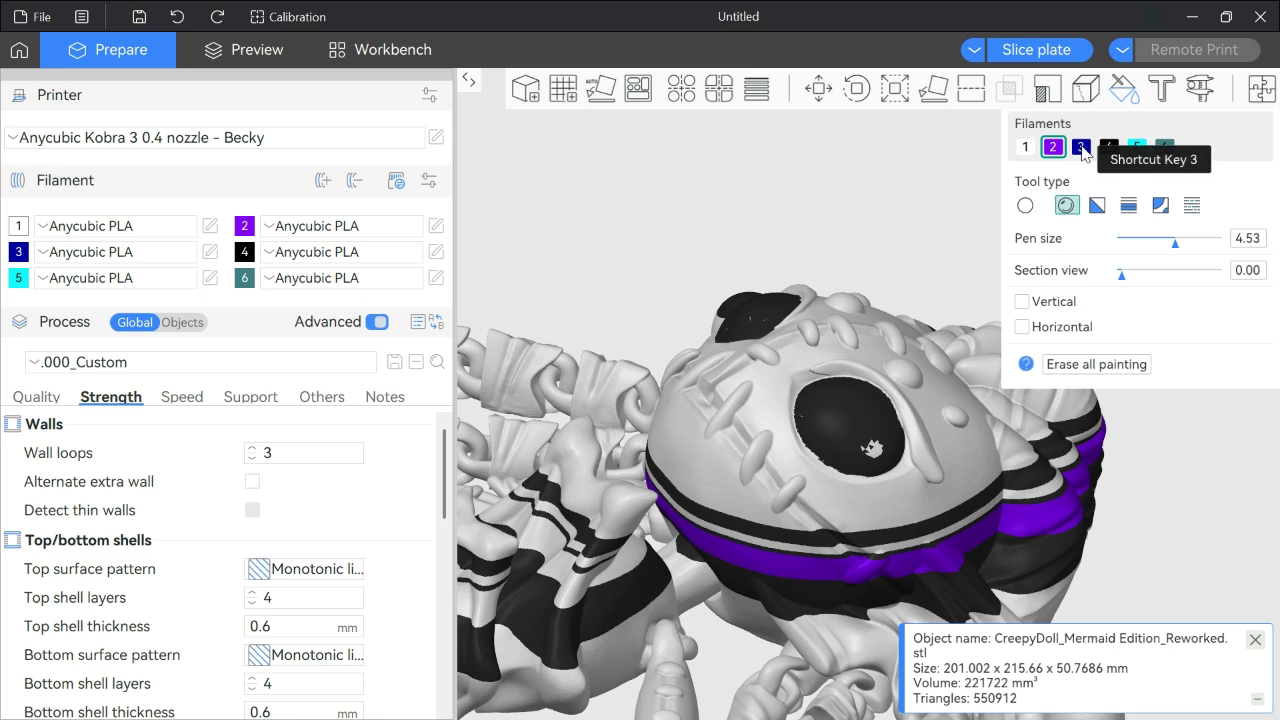
click(1136, 147)
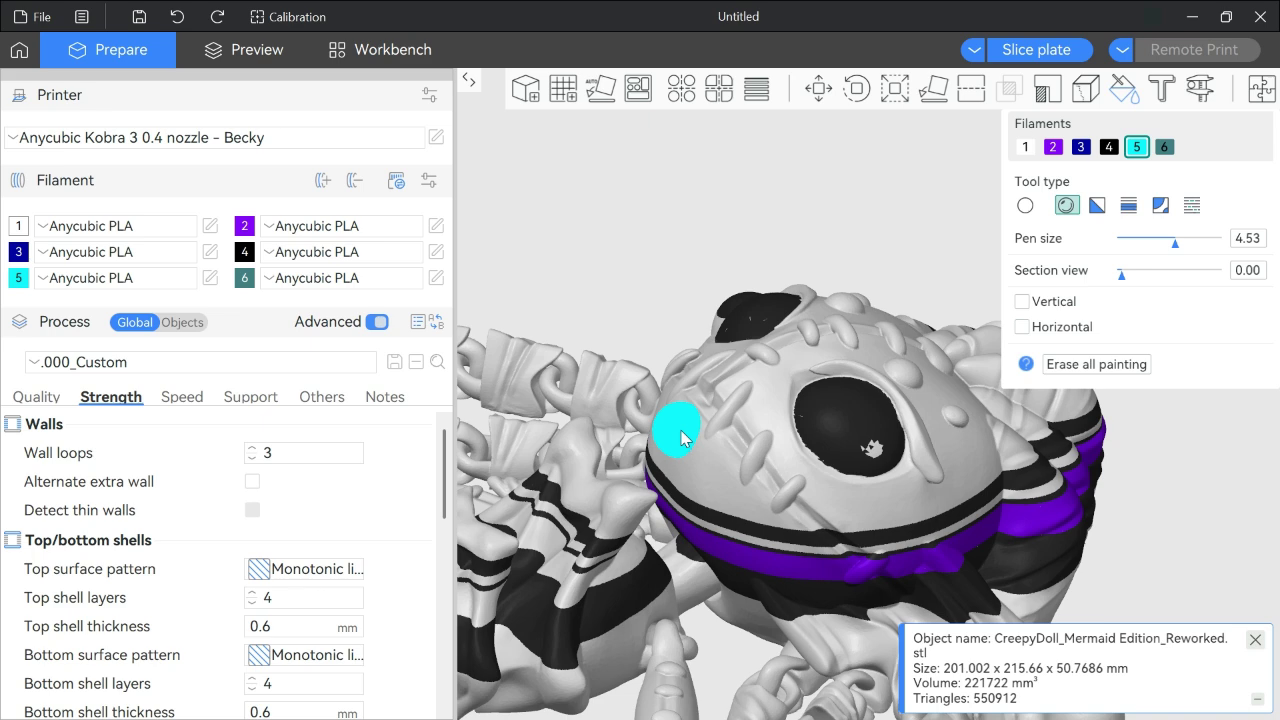
click(680, 435)
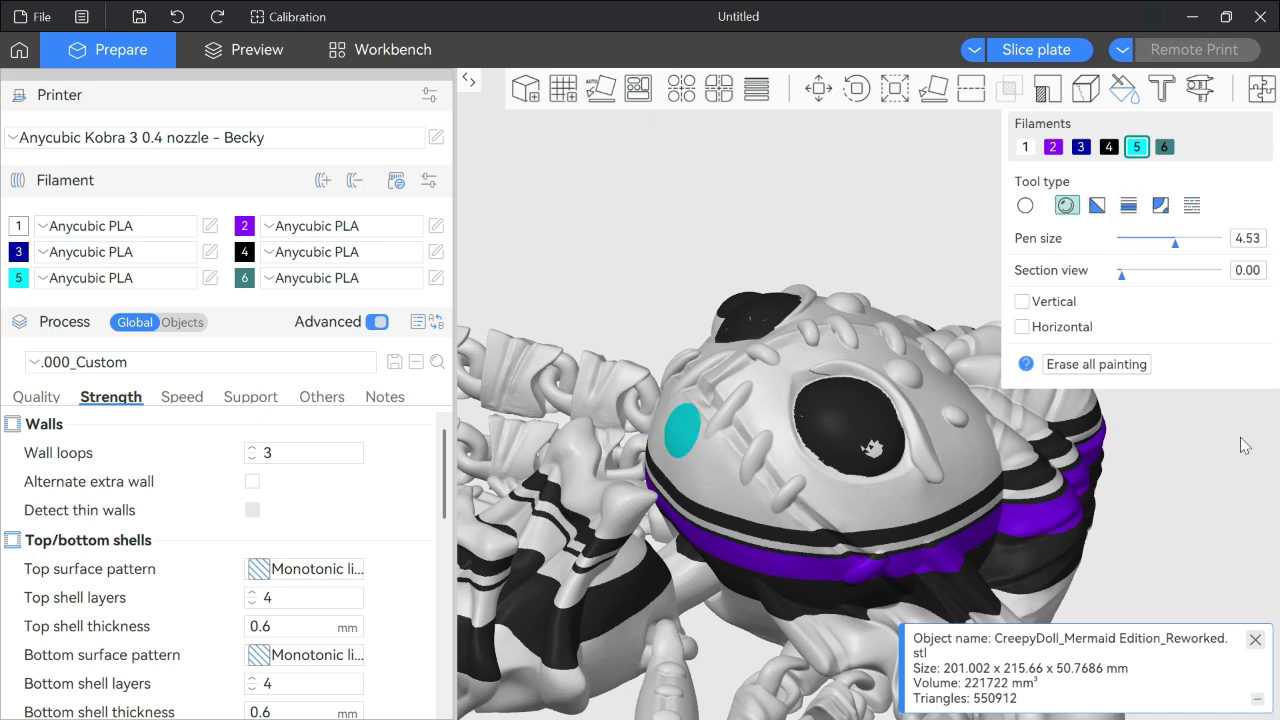
Paint individual mesh triangles below the eye with cyan filament 5 using the triangle tool
drag(1200, 455, 1185, 418)
click(1097, 206)
scroll(1198, 416, up, 5)
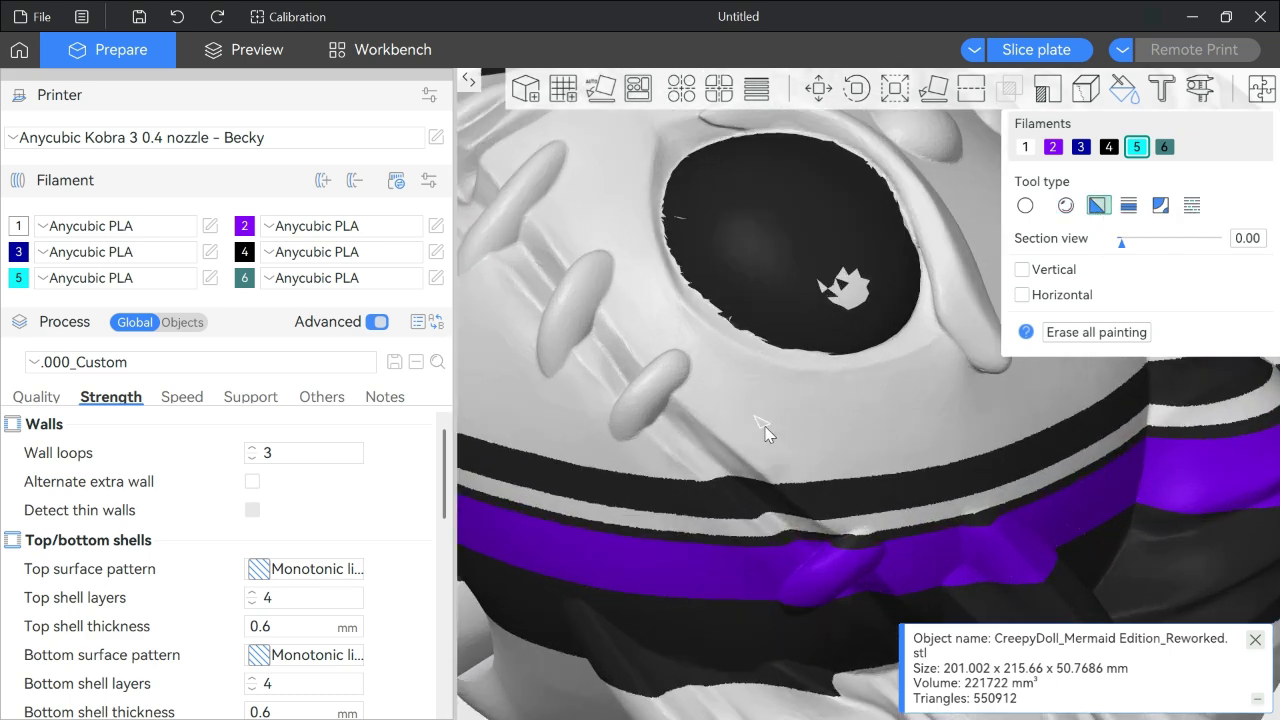
click(790, 432)
mouse_move(792, 440)
mouse_down()
mouse_move(801, 448)
mouse_move(798, 428)
mouse_move(804, 456)
mouse_move(792, 412)
mouse_up()
Slice the plate and examine the painted colours inside the head at layers 250, 241 and 179 of the preview
click(1043, 55)
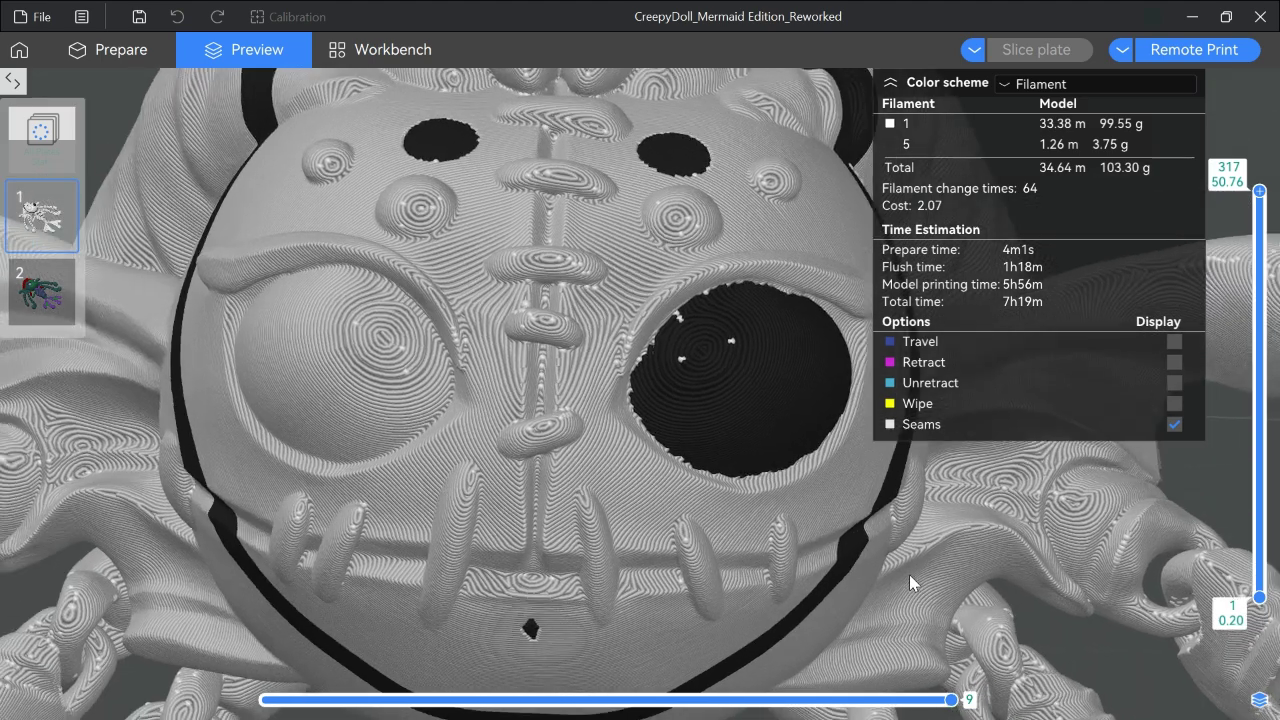
drag(909, 574, 916, 557)
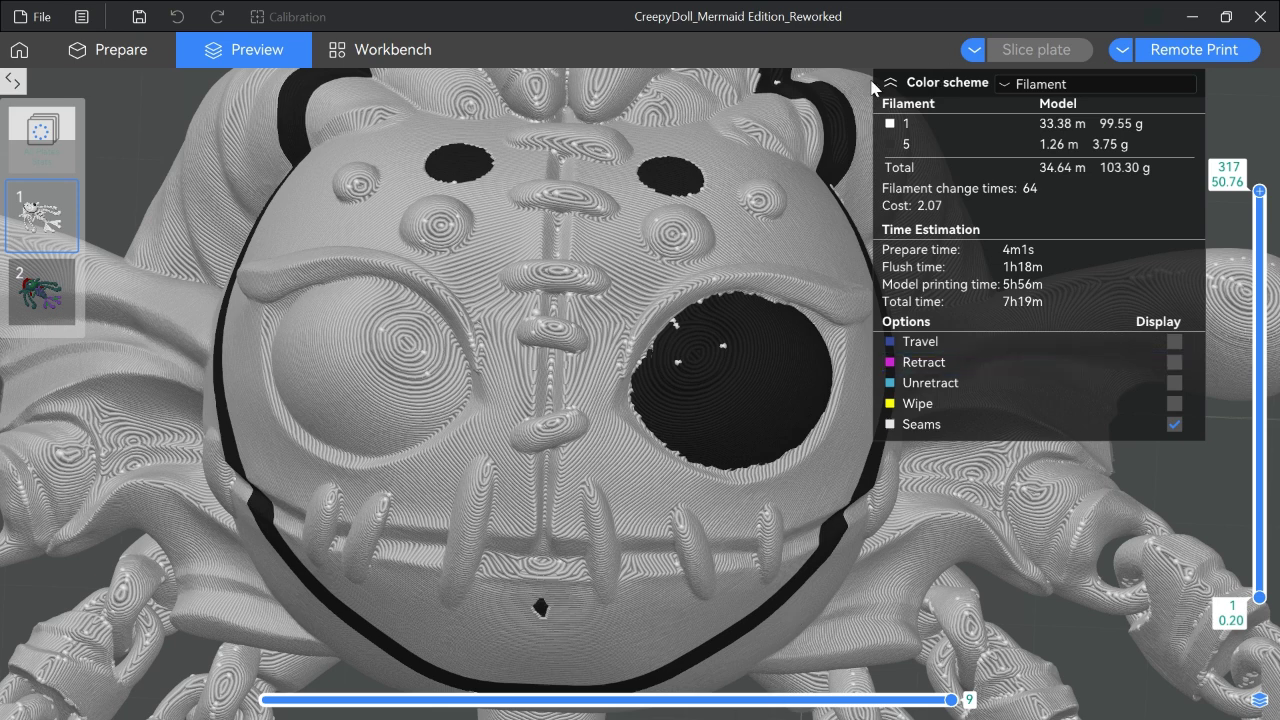
mouse_move(1258, 192)
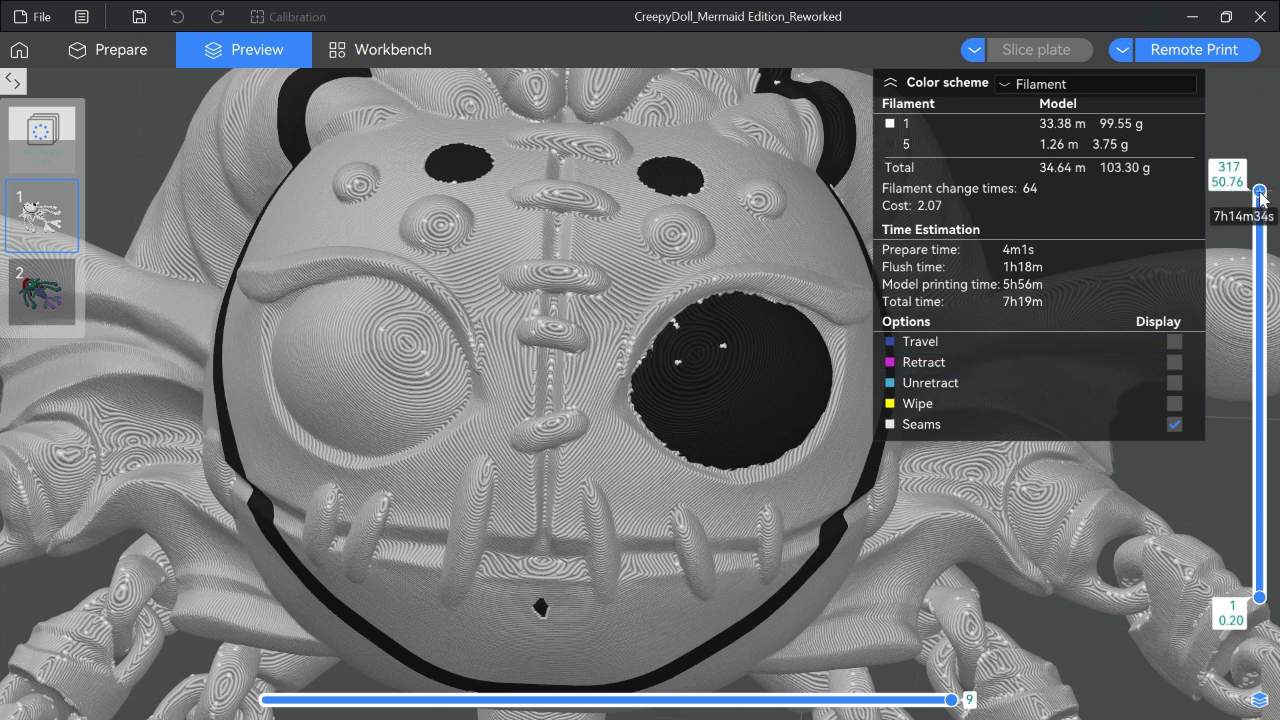
drag(1261, 200, 1279, 285)
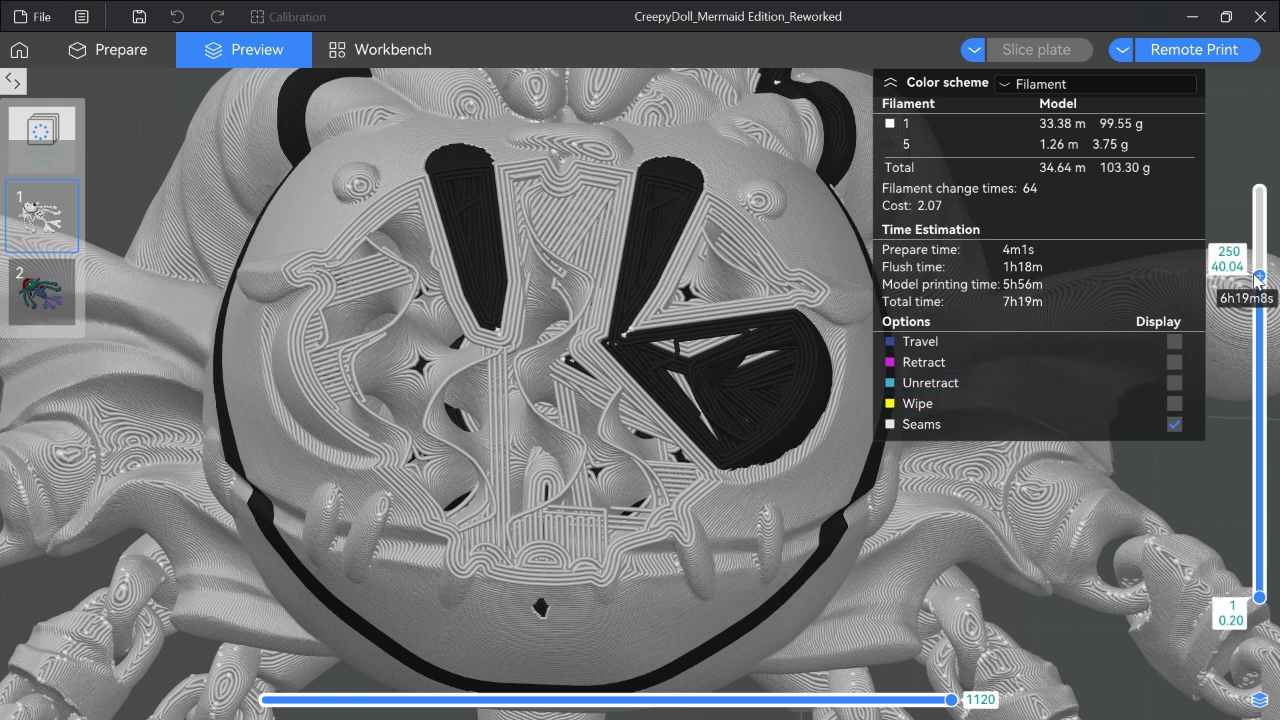
scroll(1259, 285, down, 9)
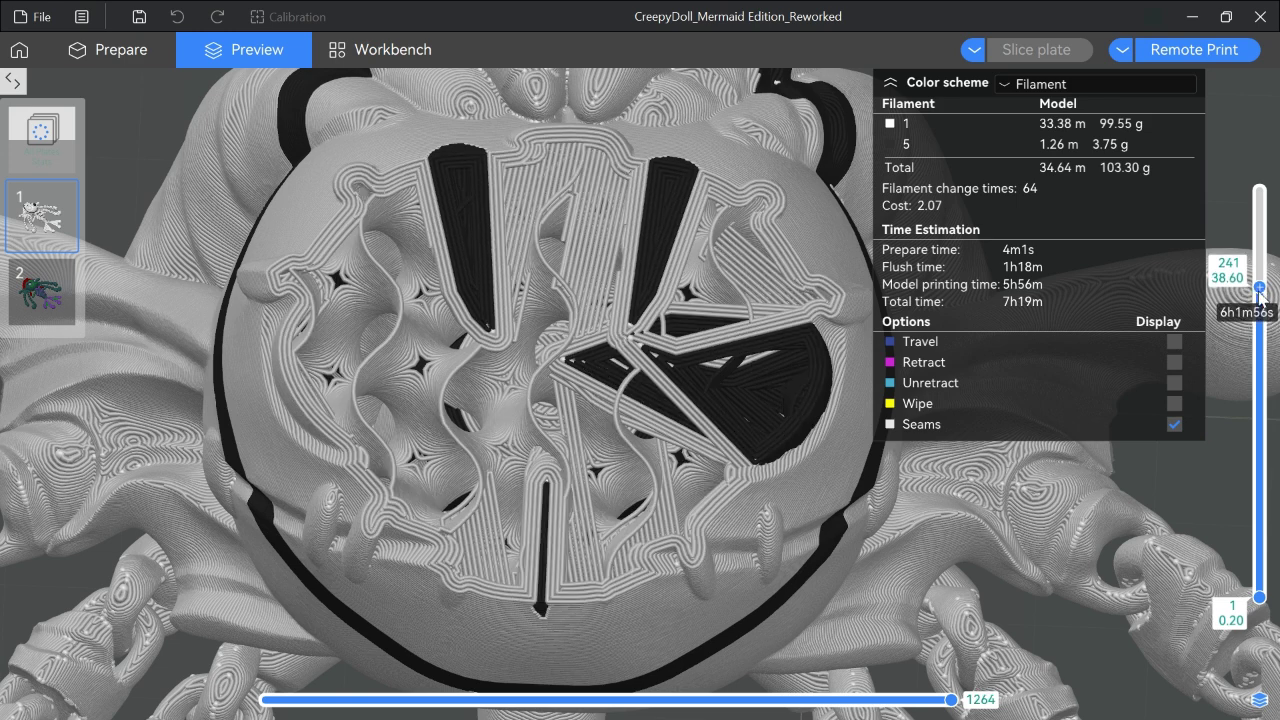
drag(1259, 292, 1260, 365)
scroll(626, 507, down, 3)
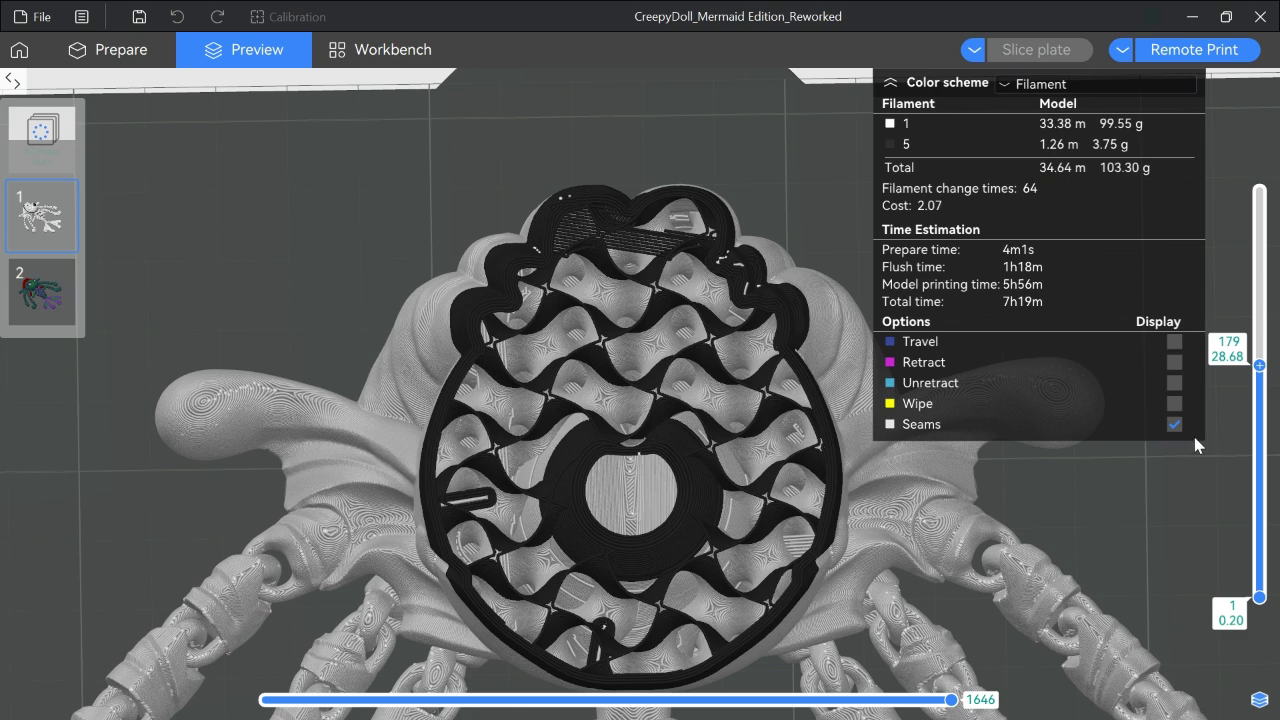
Examine the painted colour regions inside the head at layers 189, 237 and 243 of the sliced preview
mouse_move(1261, 358)
scroll(1262, 347, up, 8)
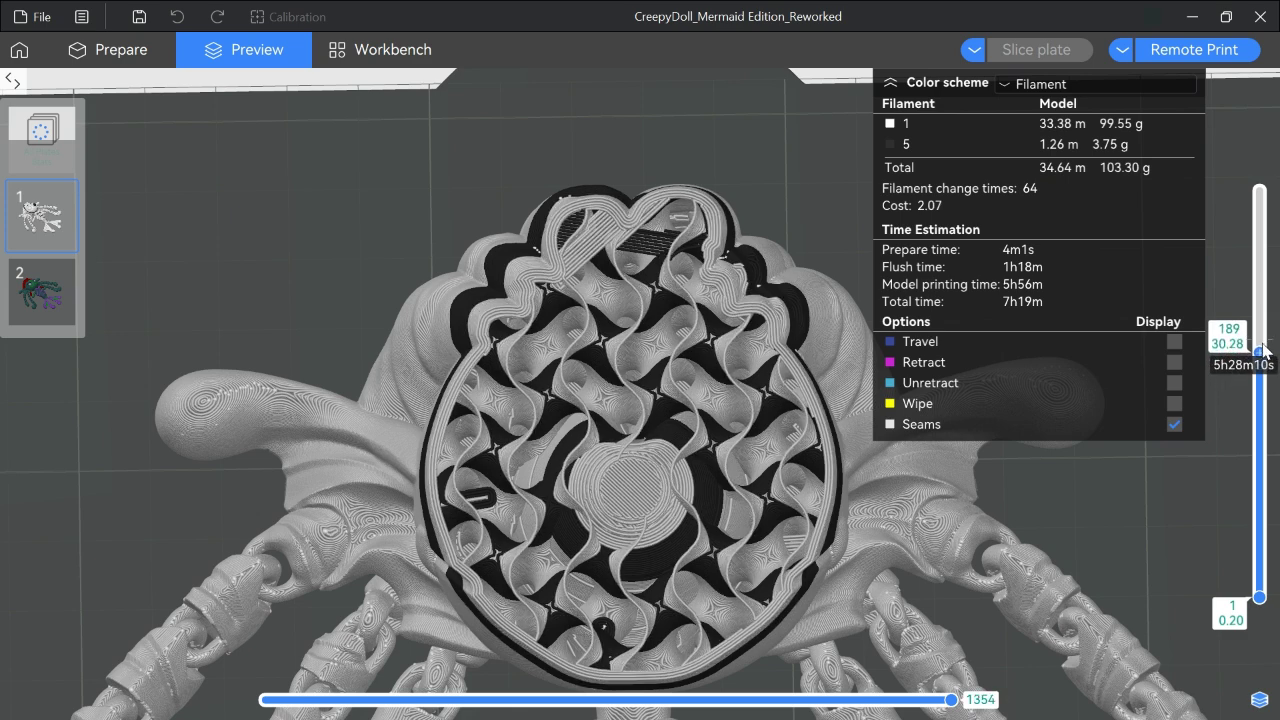
drag(1262, 346, 1276, 291)
scroll(1272, 330, up, 15)
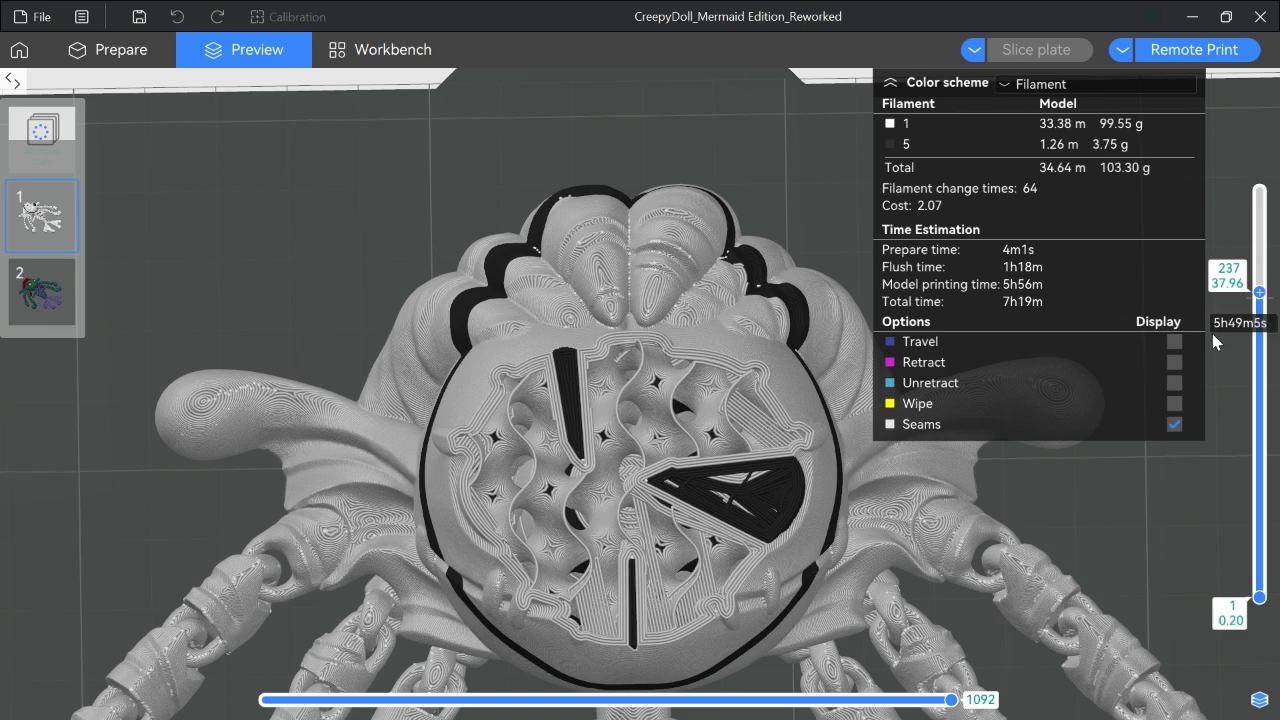
scroll(614, 648, up, 1)
scroll(614, 641, up, 2)
scroll(620, 640, up, 2)
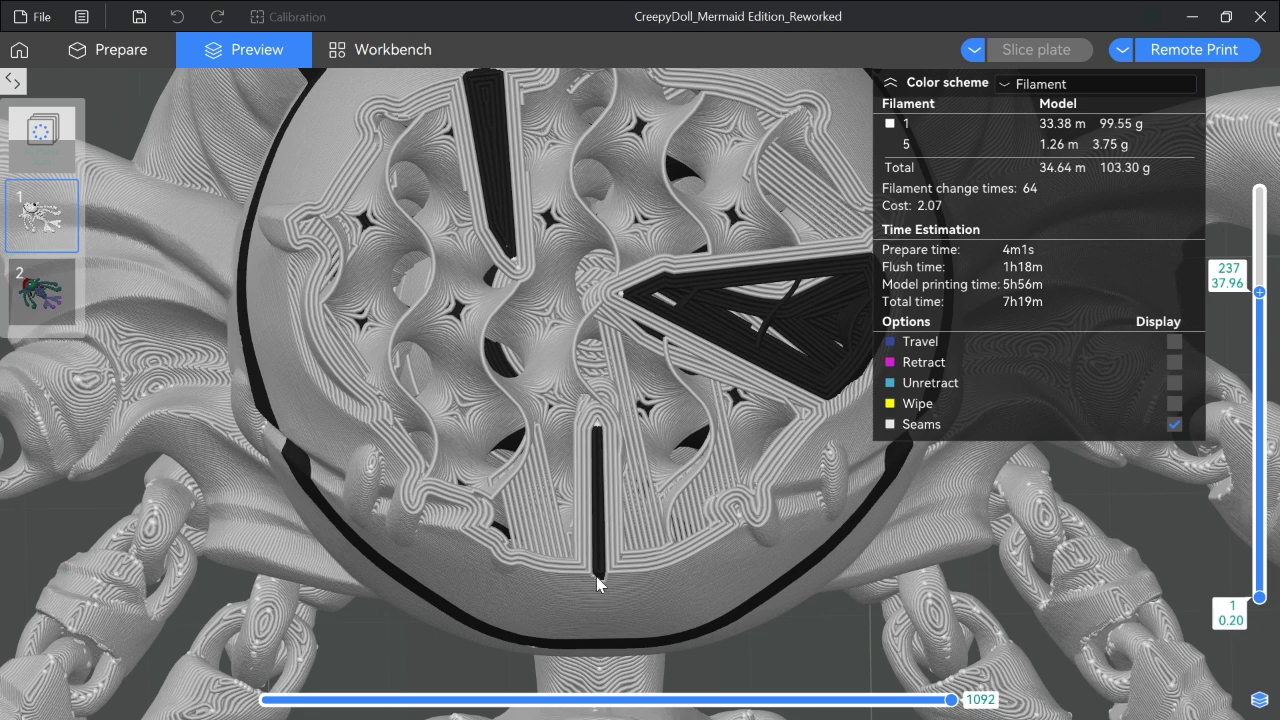
mouse_move(1258, 298)
scroll(1258, 283, up, 5)
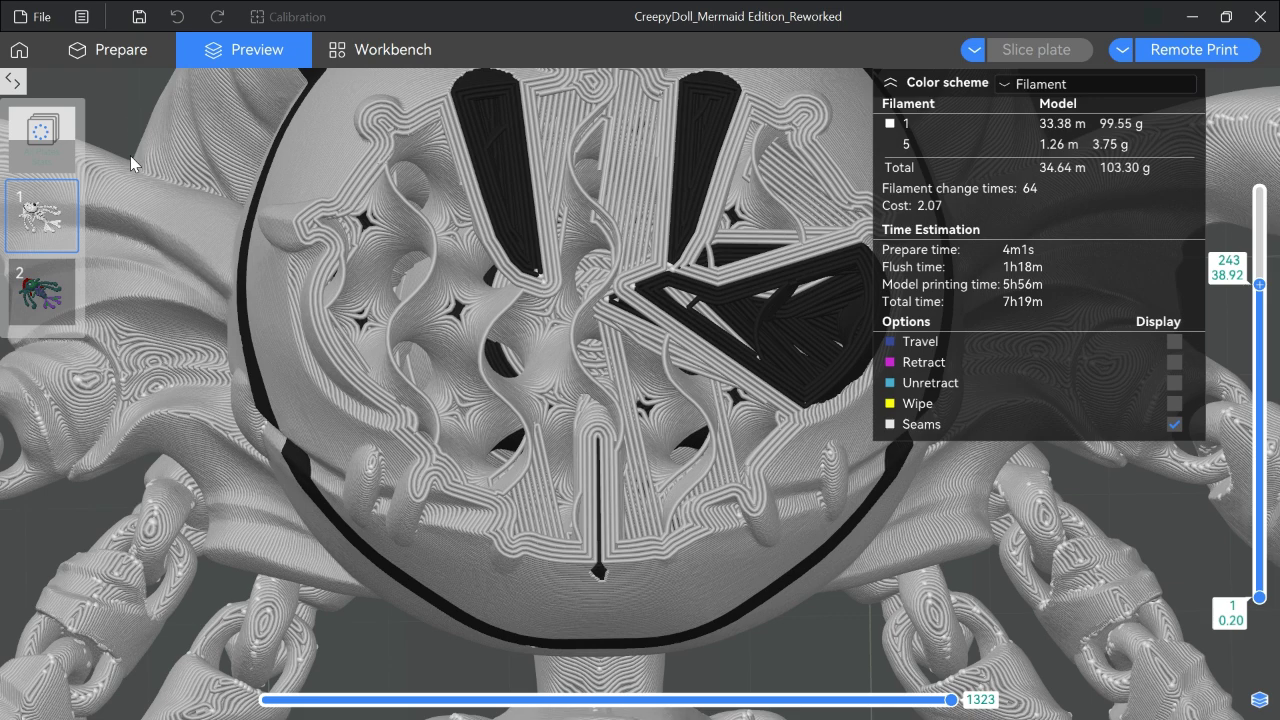
Return to the model preparation view and inspect the fully painted mermaid doll on plate 02 up close
click(137, 58)
scroll(587, 545, down, 8)
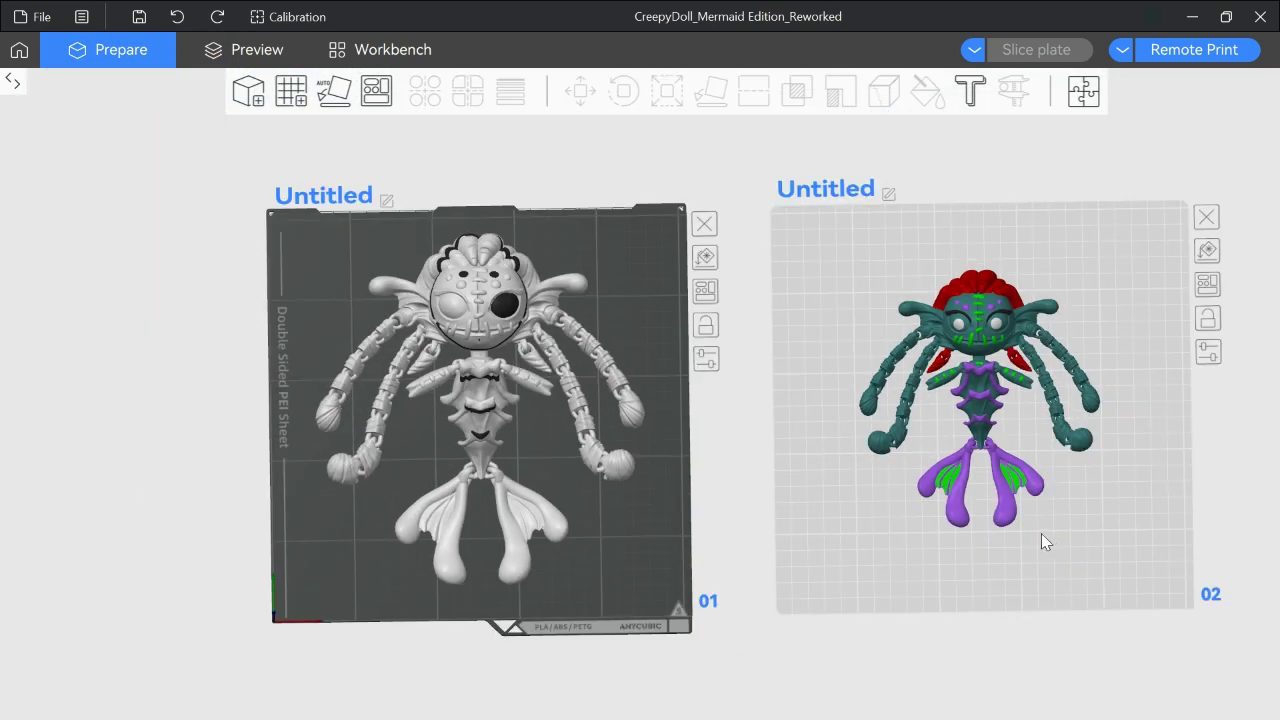
scroll(800, 569, up, 5)
scroll(827, 584, up, 5)
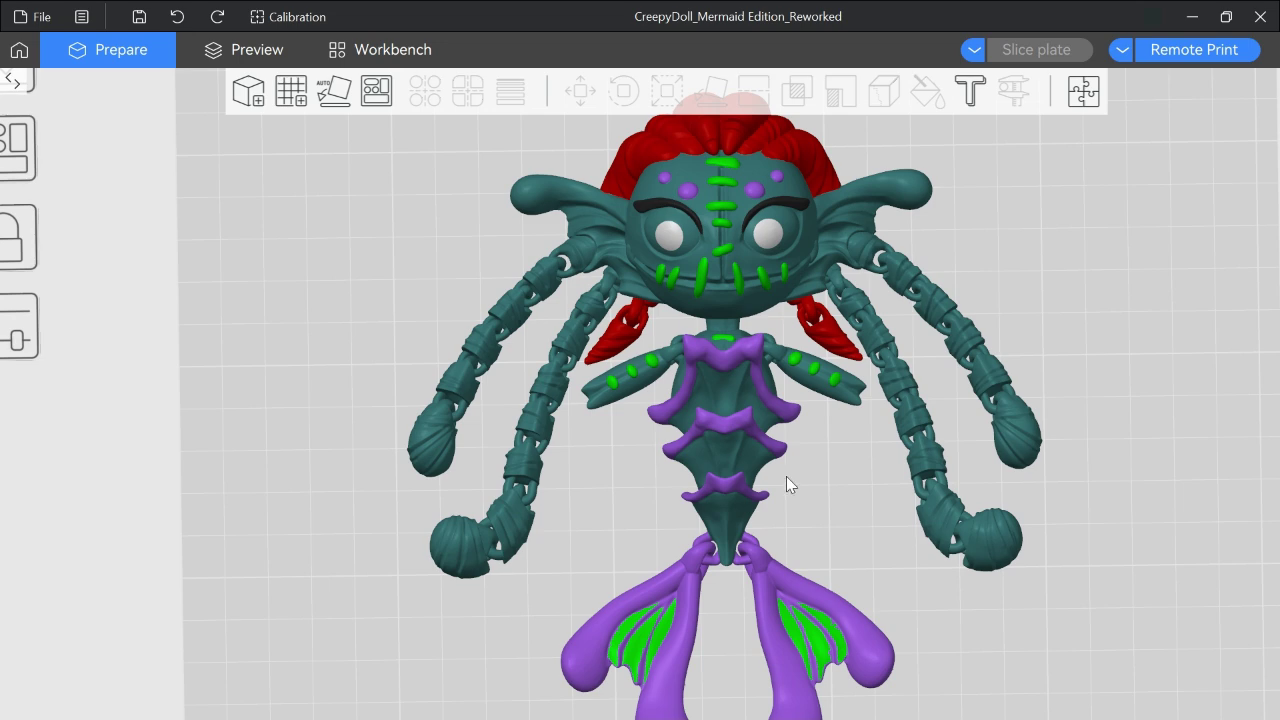
scroll(818, 497, down, 5)
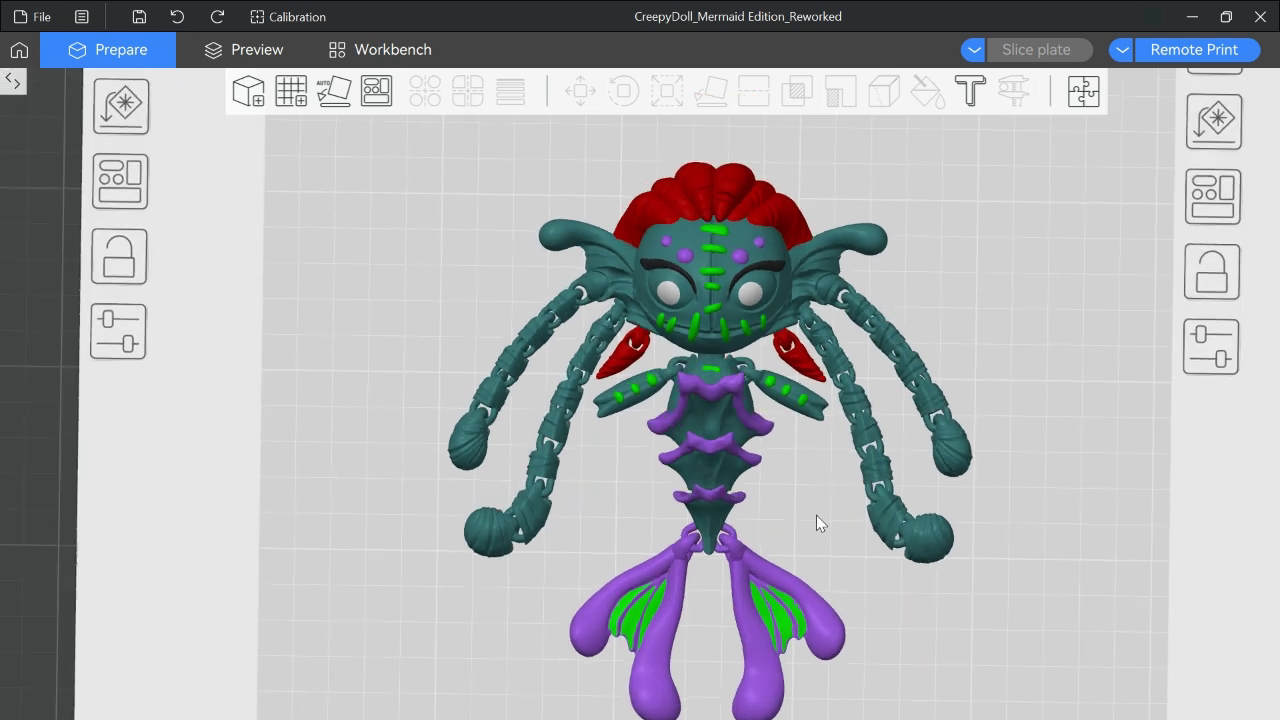
scroll(815, 515, down, 2)
scroll(818, 516, up, 3)
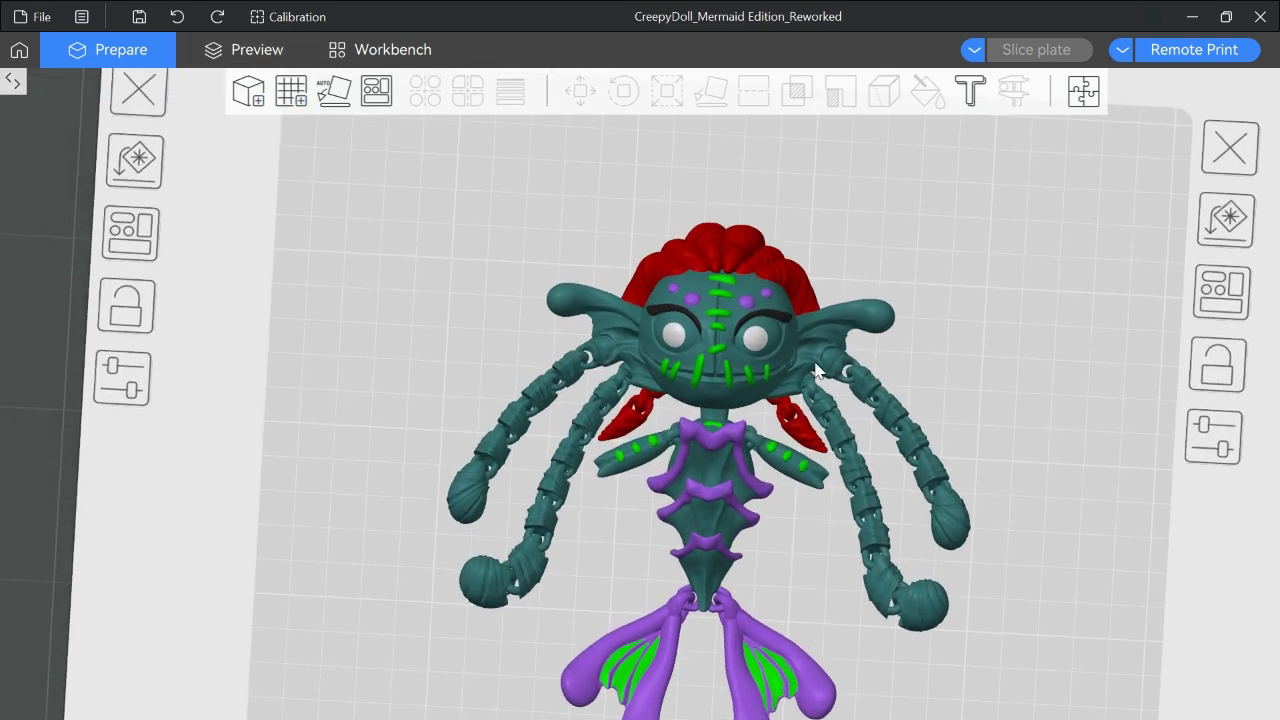
Compare the sliced previews of single-colour plate 01 and multicolour plate 02, checking their filament use, filament changes and print times
click(249, 52)
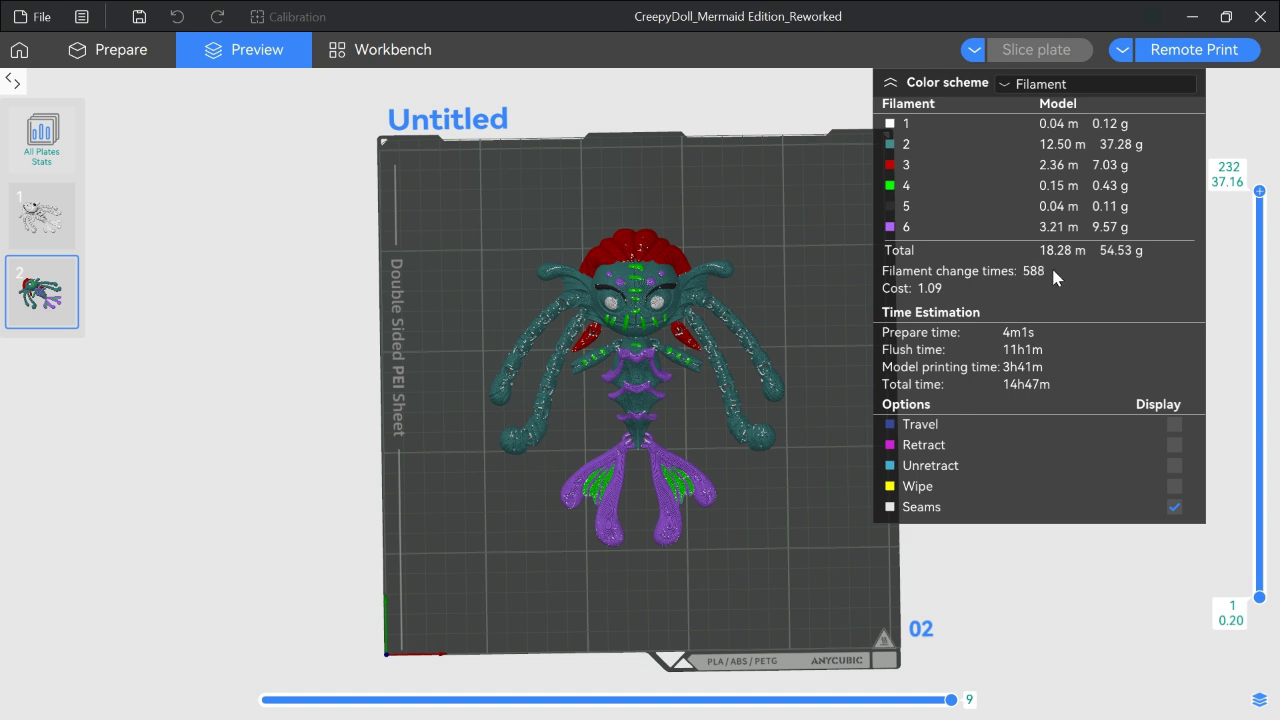
click(40, 230)
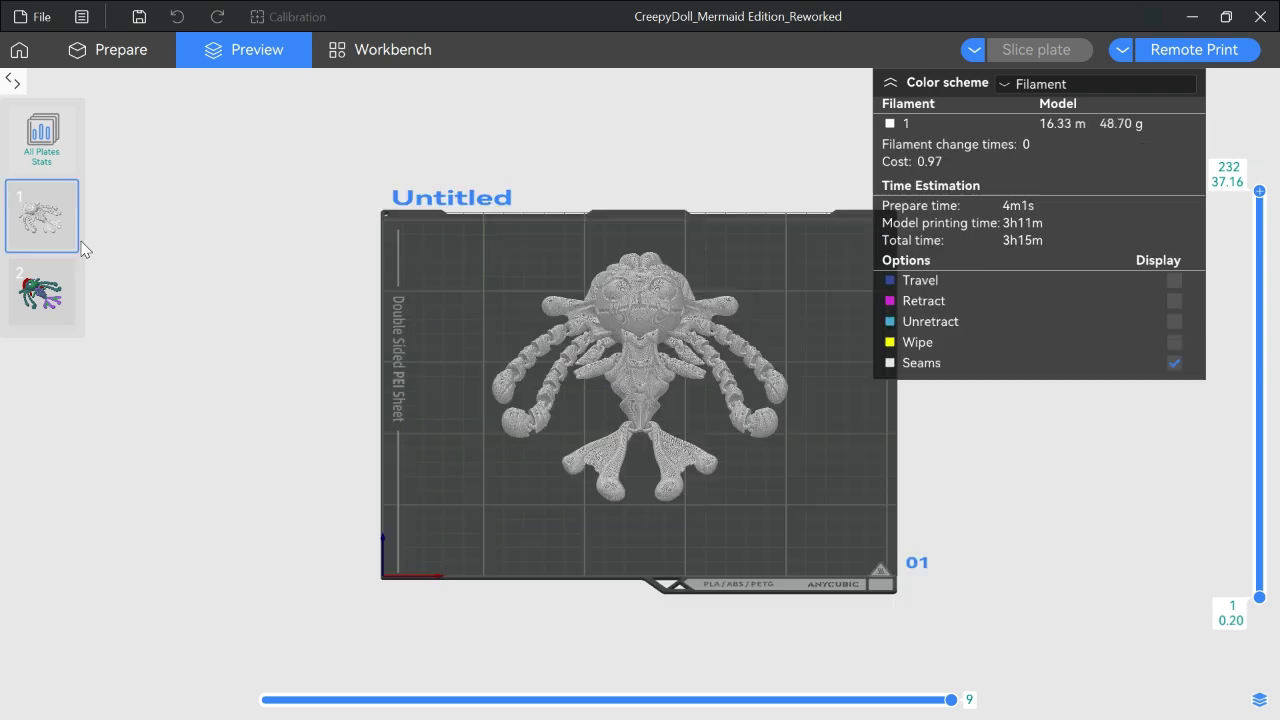
drag(470, 342, 469, 386)
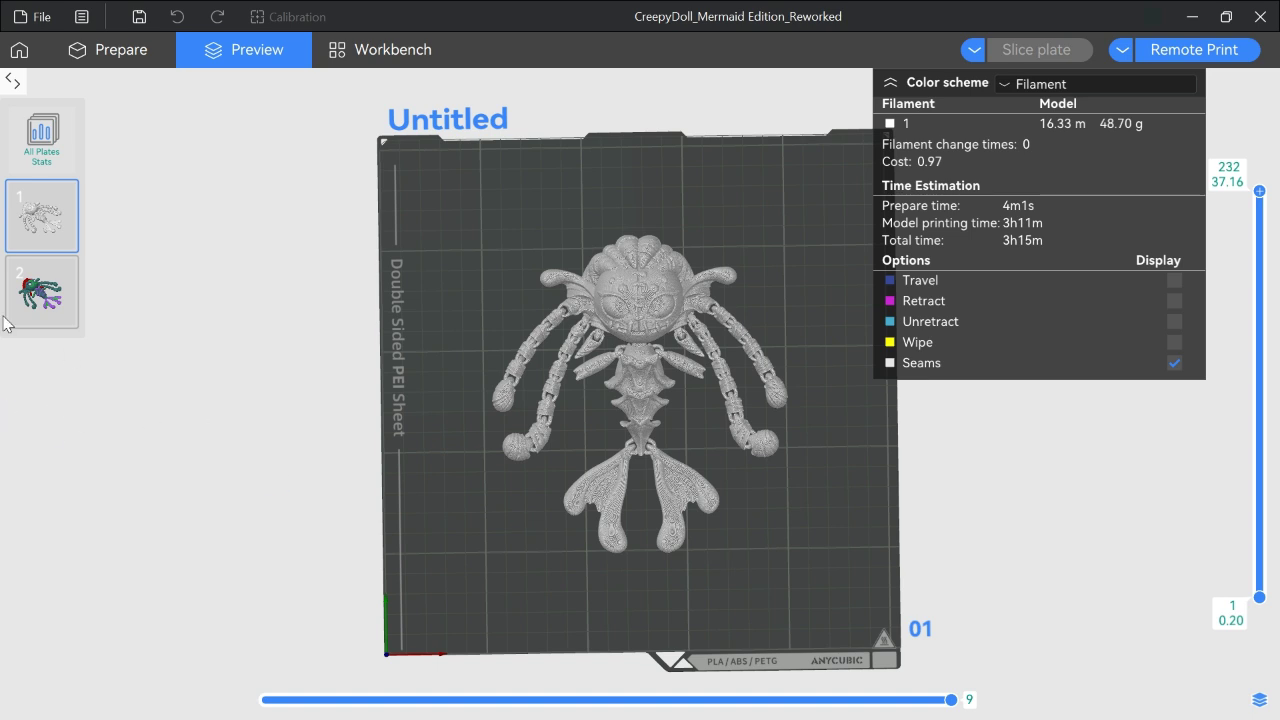
click(35, 315)
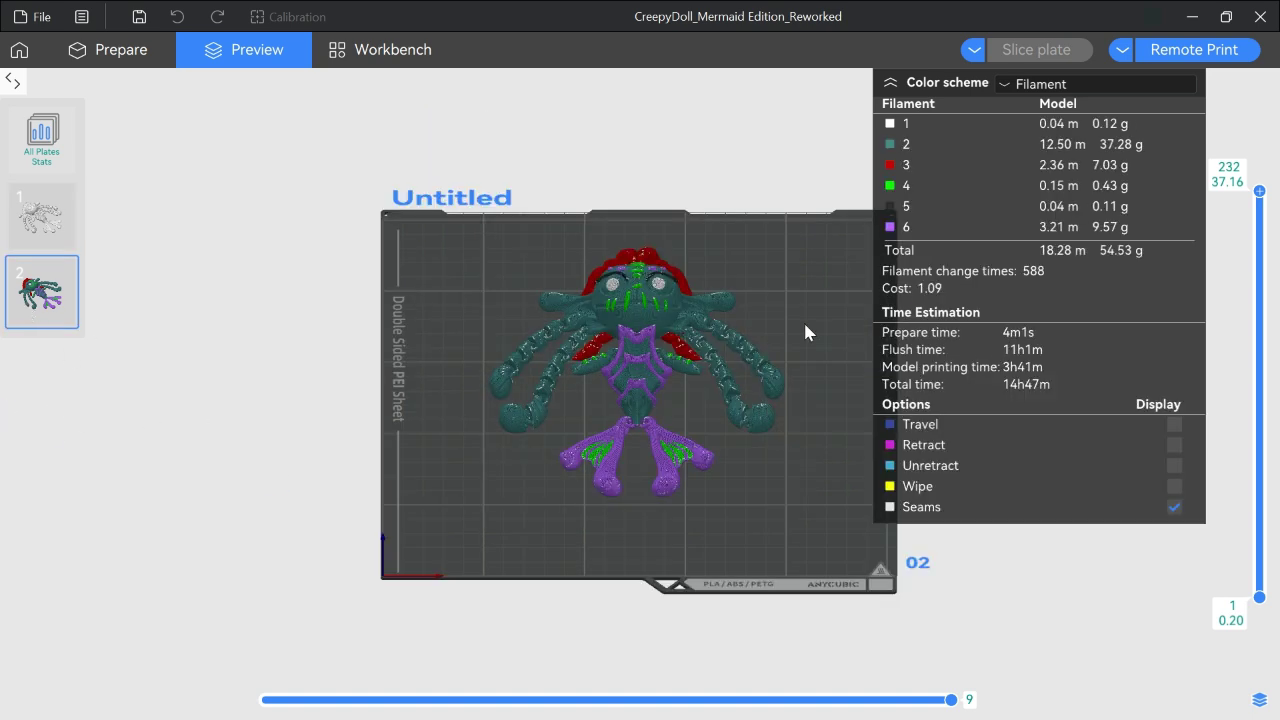
drag(806, 323, 810, 369)
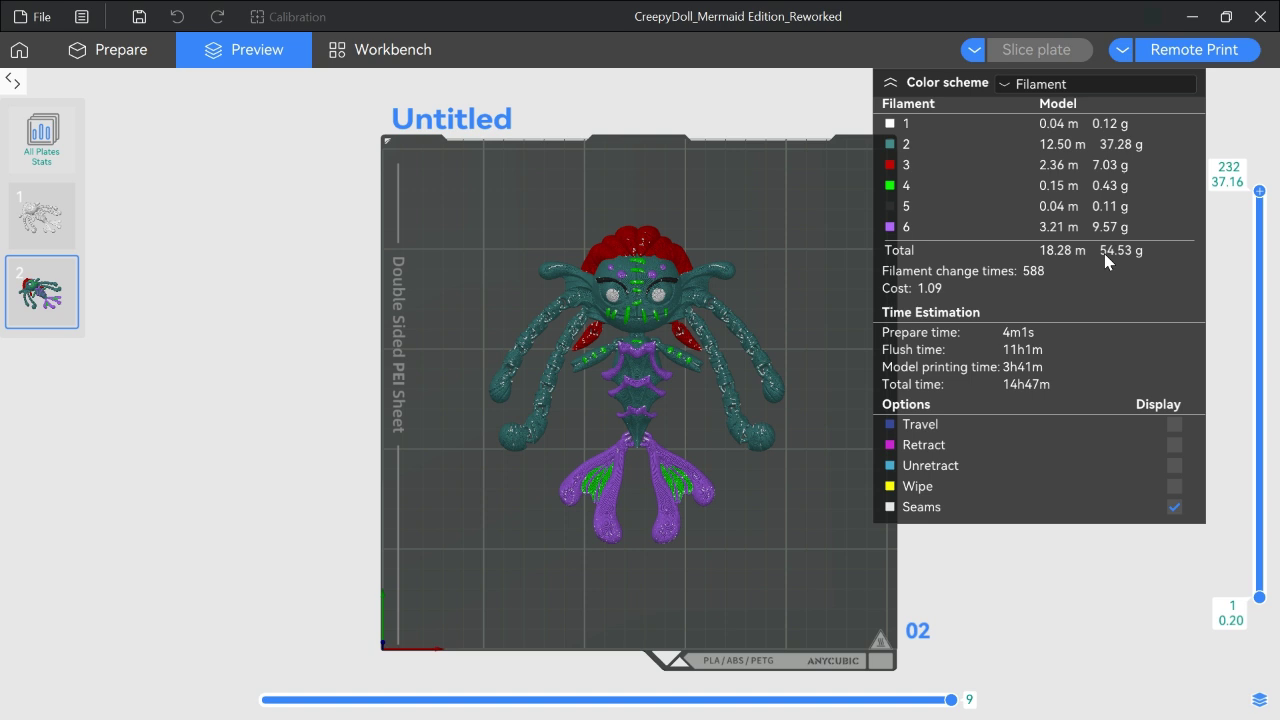